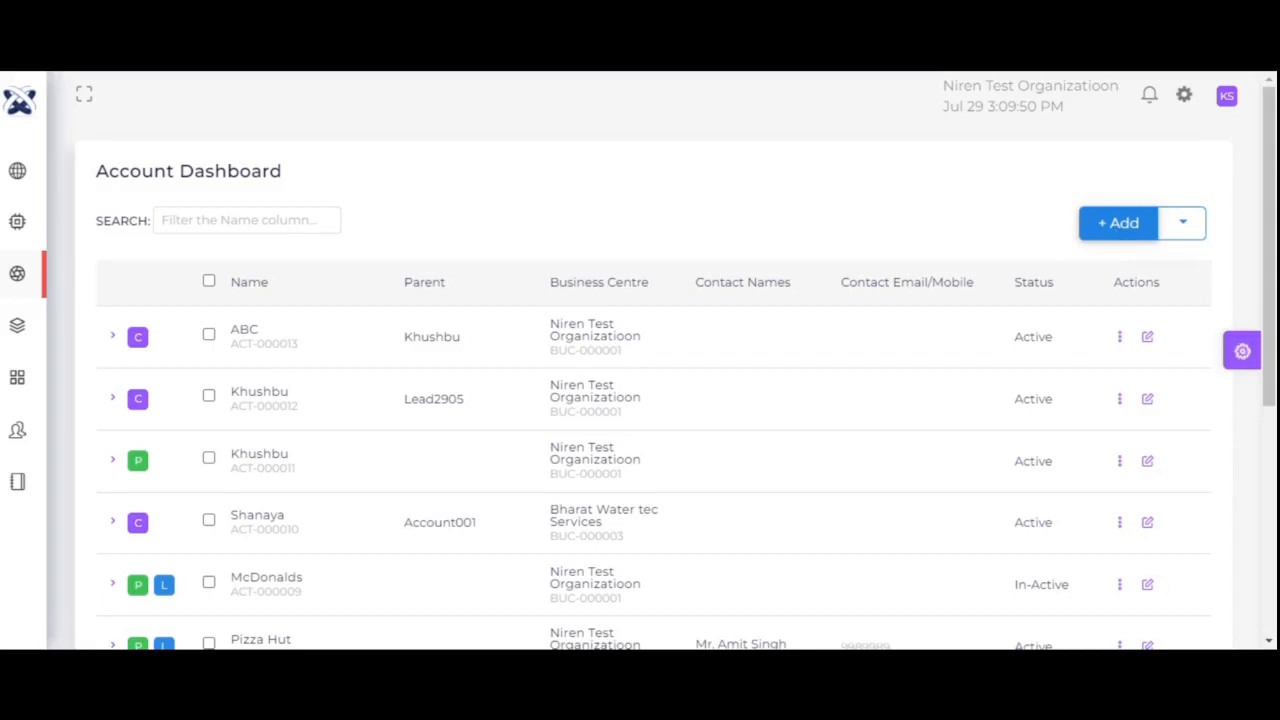
# - Open the ABC row's edit form from the Actions column of the Account Dashboard
pyautogui.click(1147, 339)
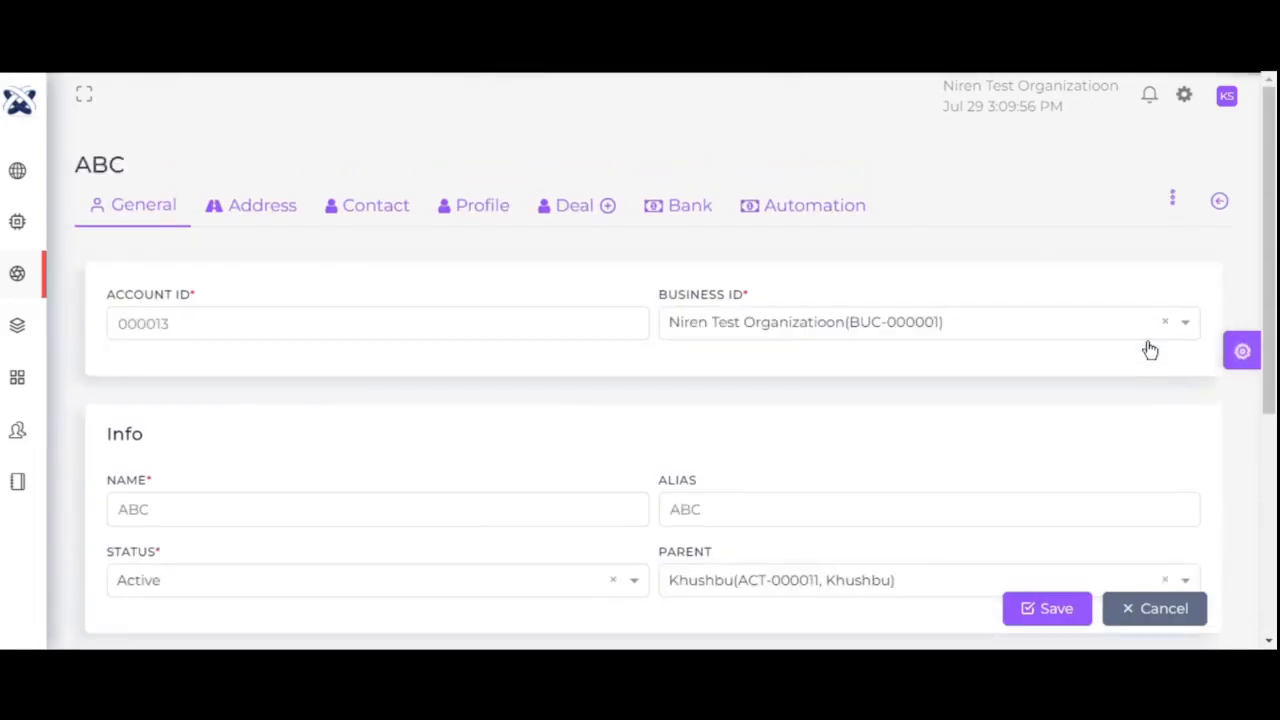
pyautogui.click(260, 316)
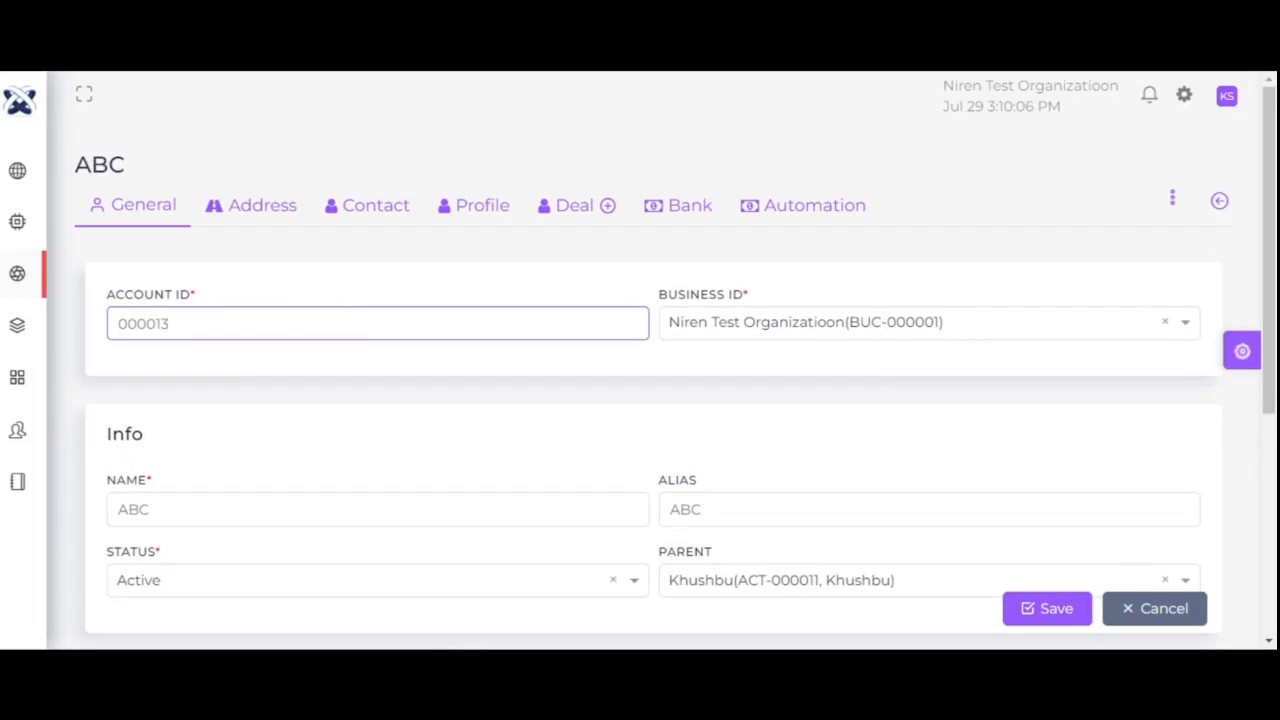
pyautogui.click(963, 327)
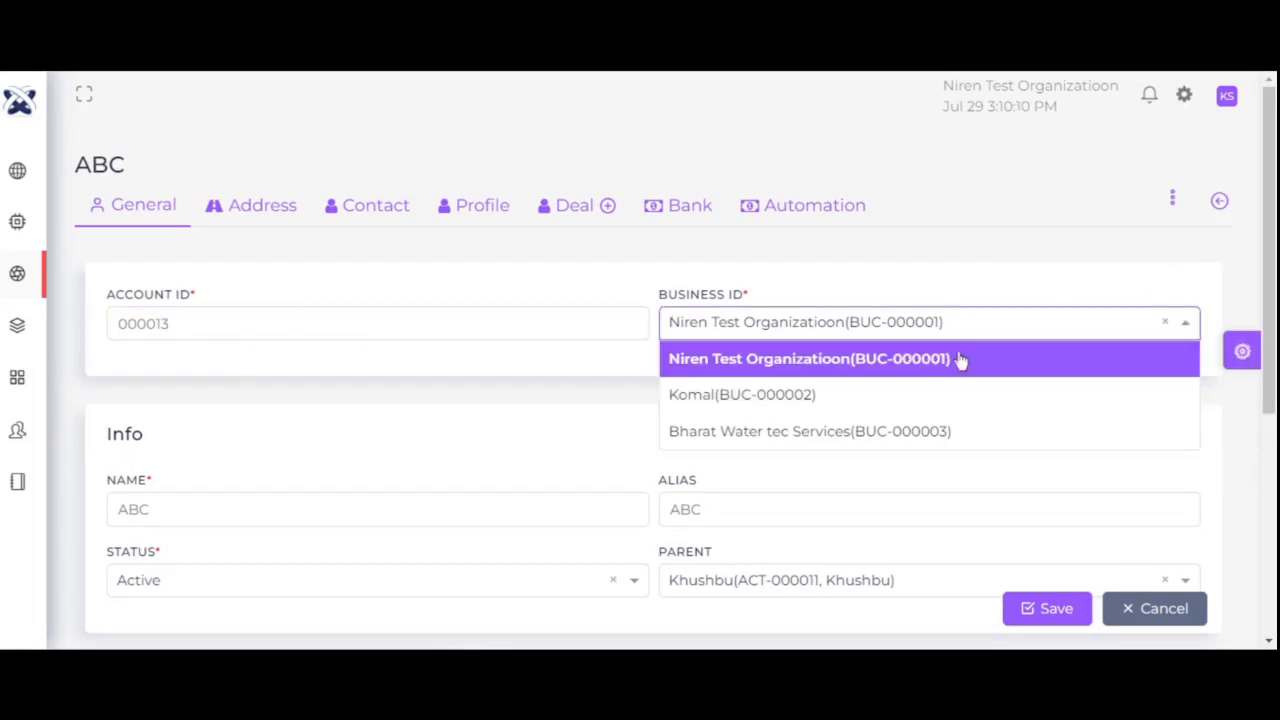
pyautogui.click(960, 360)
pyautogui.moveTo(1270, 260); pyautogui.dragTo(1272, 390)
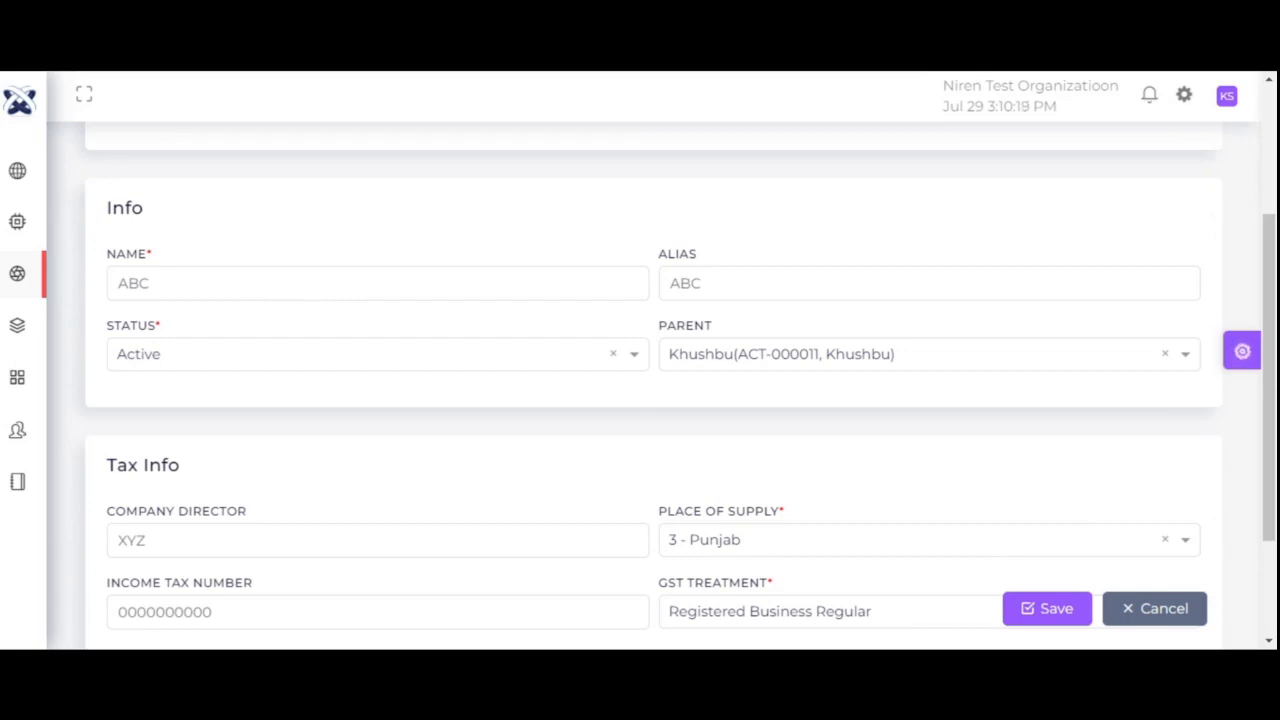
pyautogui.click(769, 281)
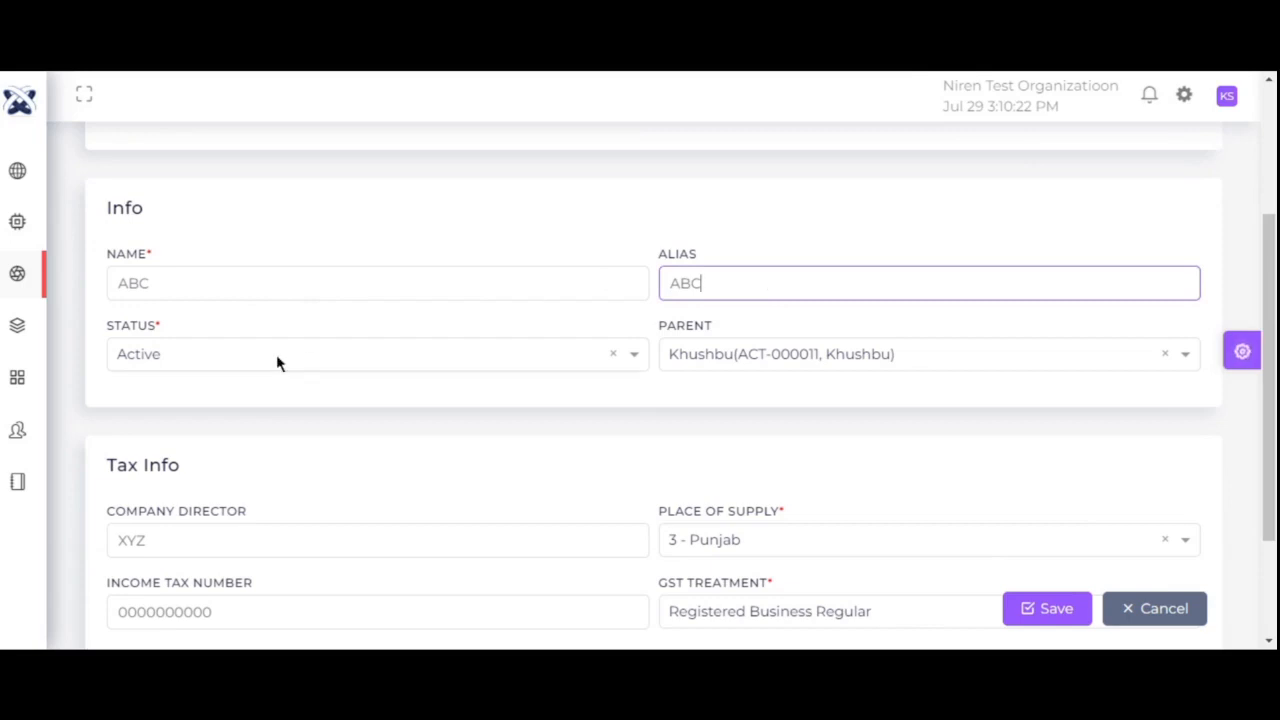
pyautogui.click(138, 357)
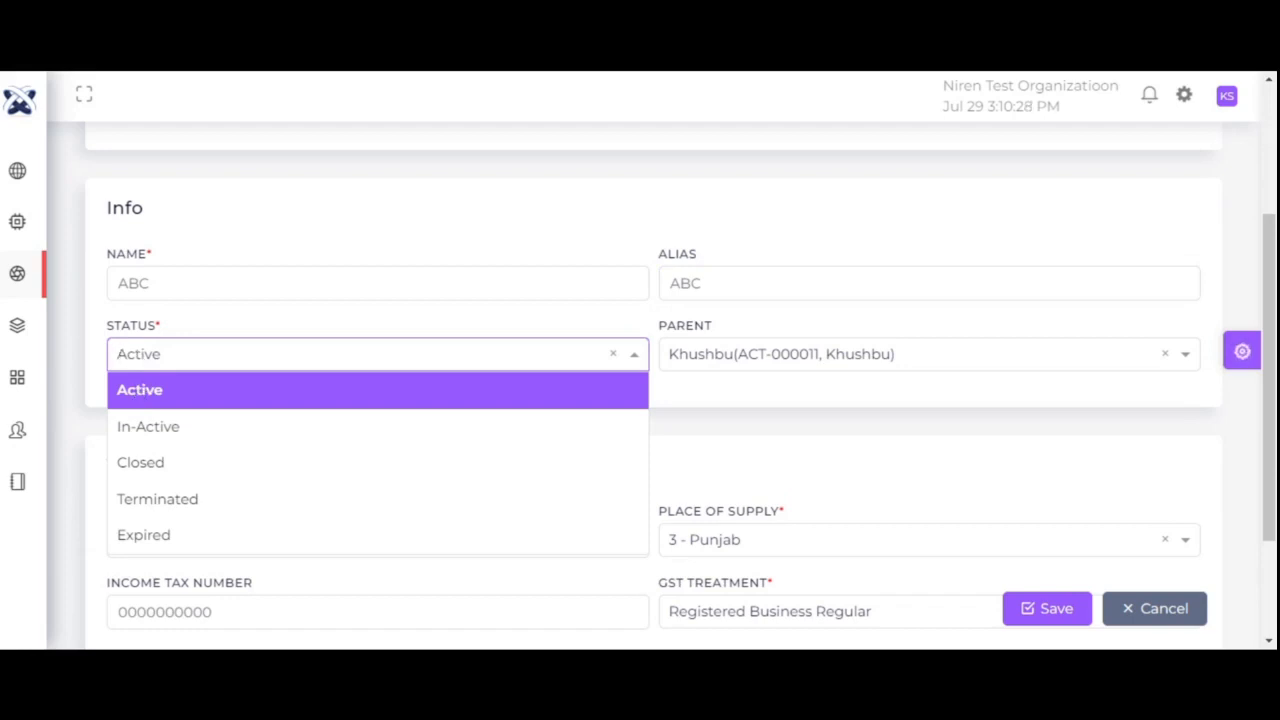
pyautogui.click(209, 388)
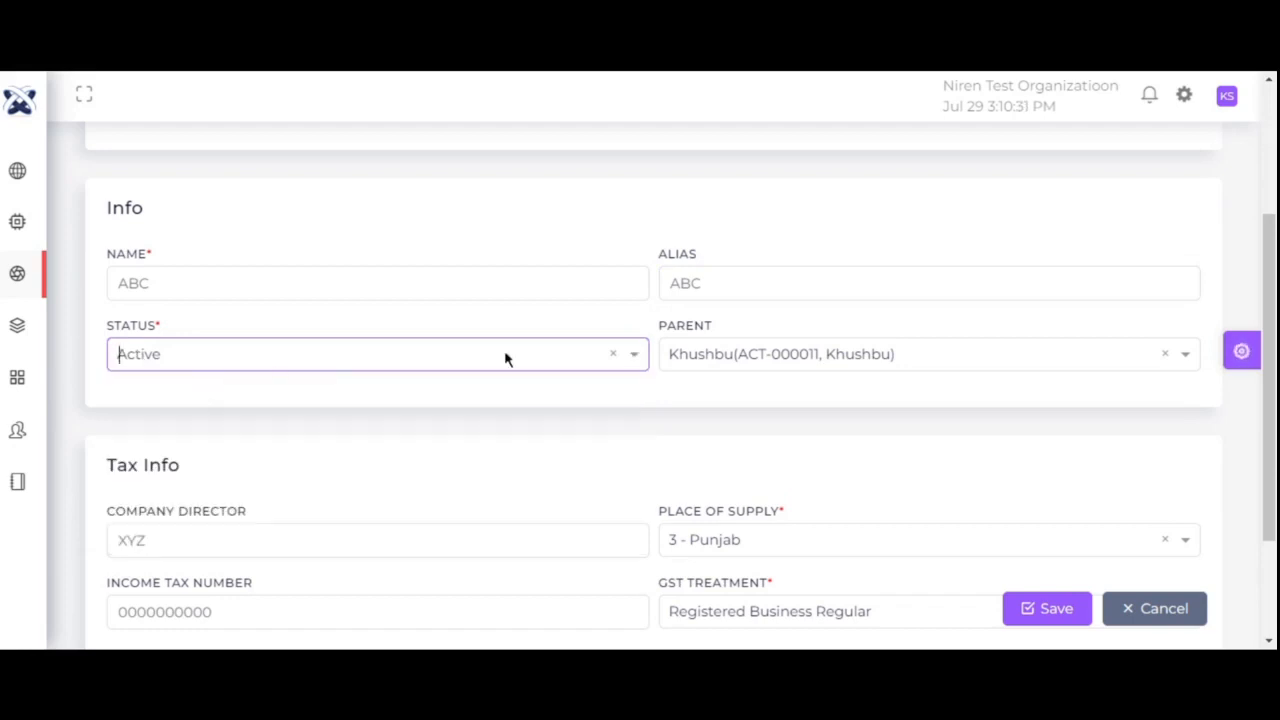
pyautogui.click(731, 354)
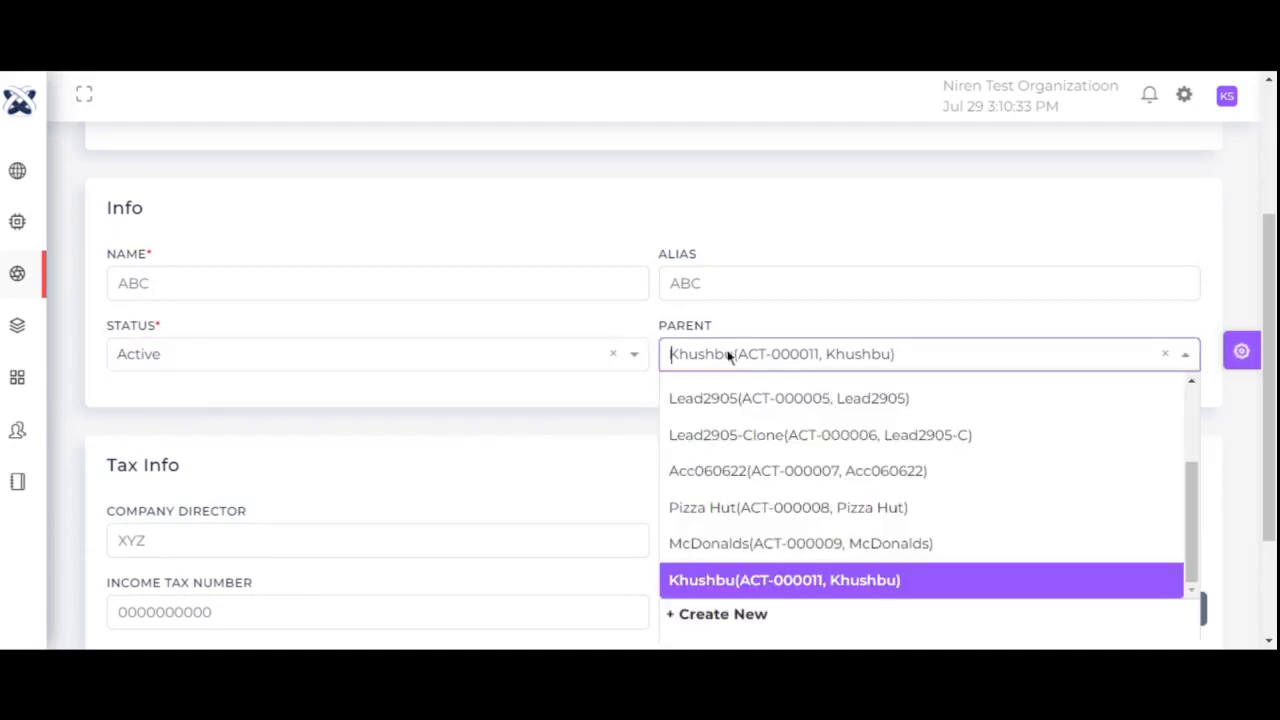
pyautogui.click(766, 582)
pyautogui.moveTo(1268, 370); pyautogui.dragTo(1268, 472)
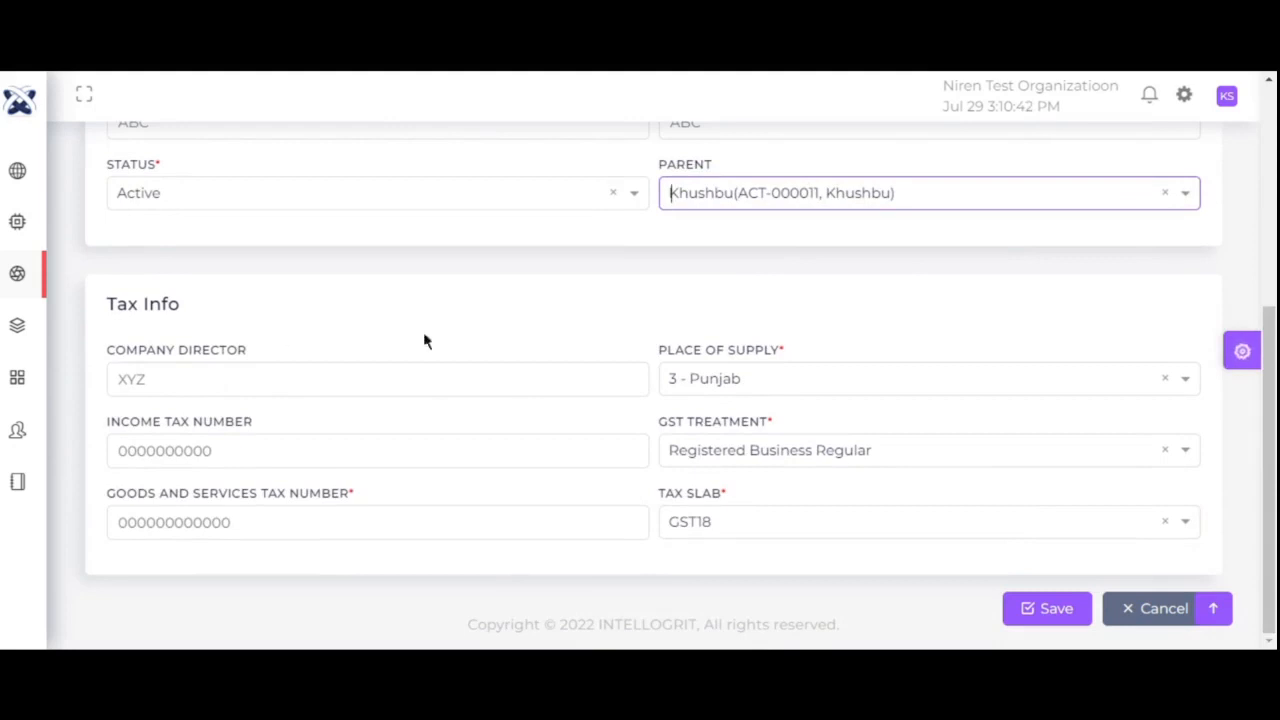
# - Keep place of supply 3 - Punjab and GST treatment Registered Business Regular
pyautogui.click(748, 380)
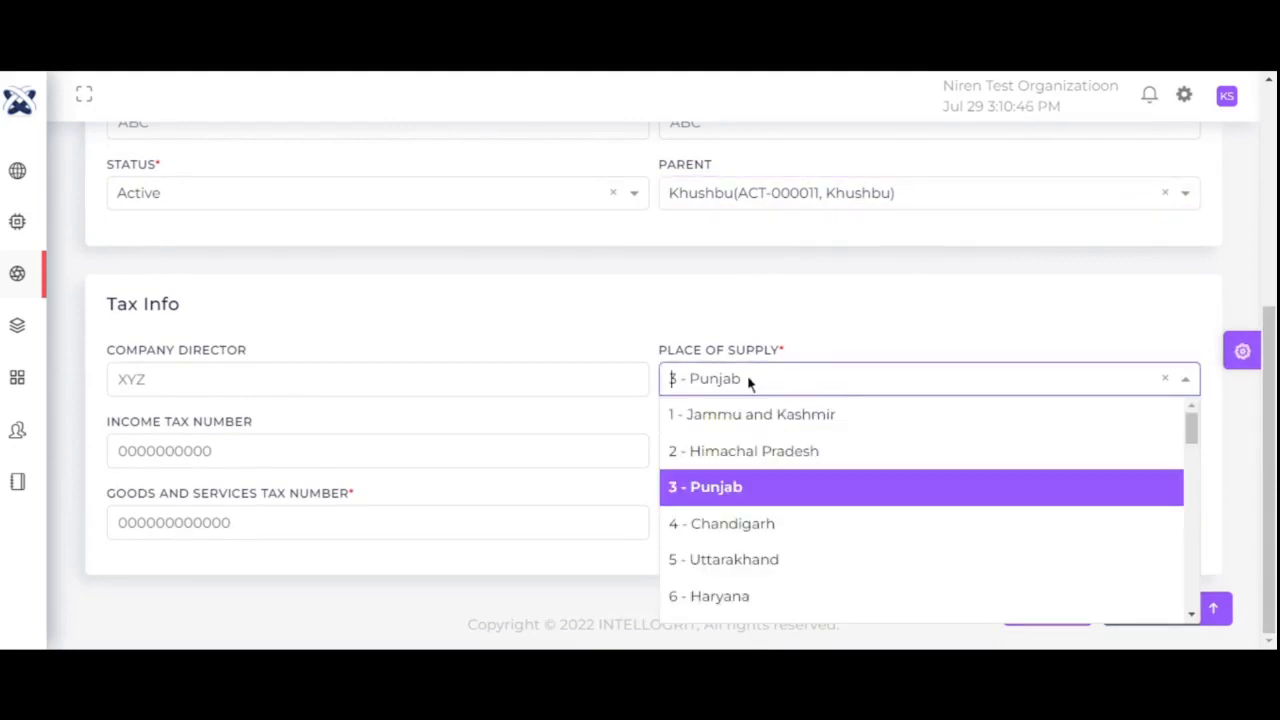
pyautogui.click(757, 490)
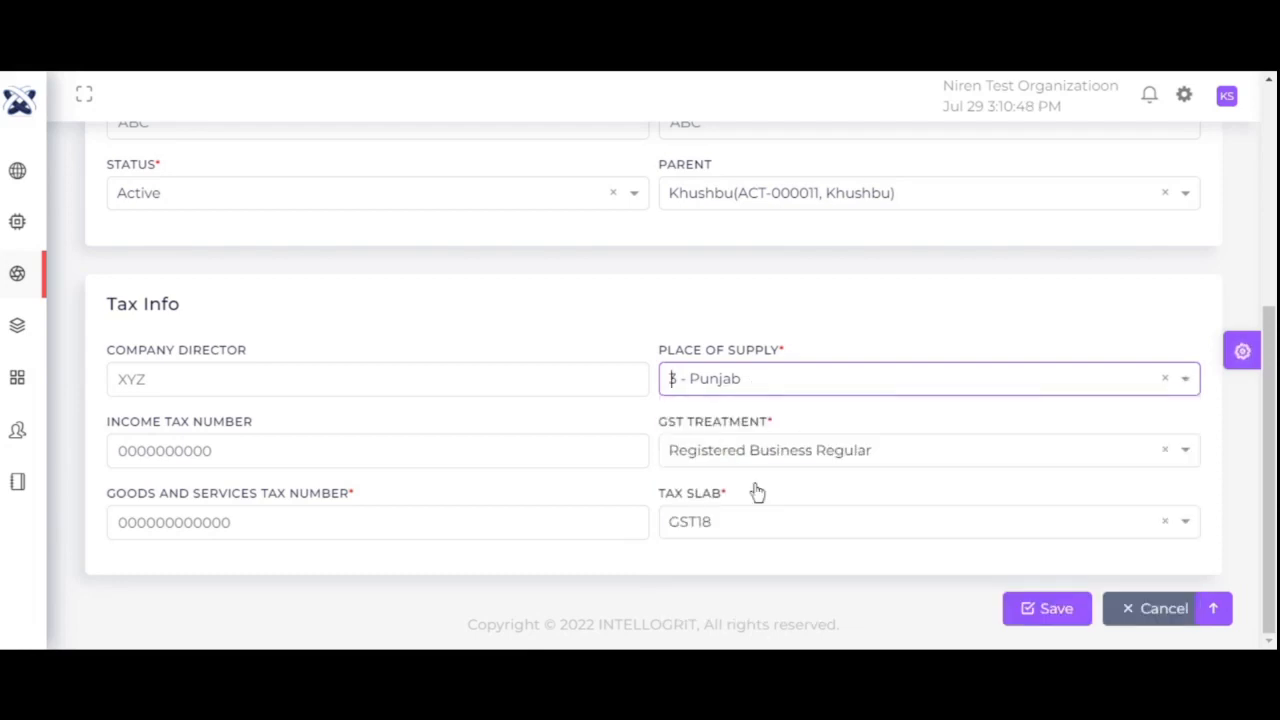
pyautogui.click(253, 440)
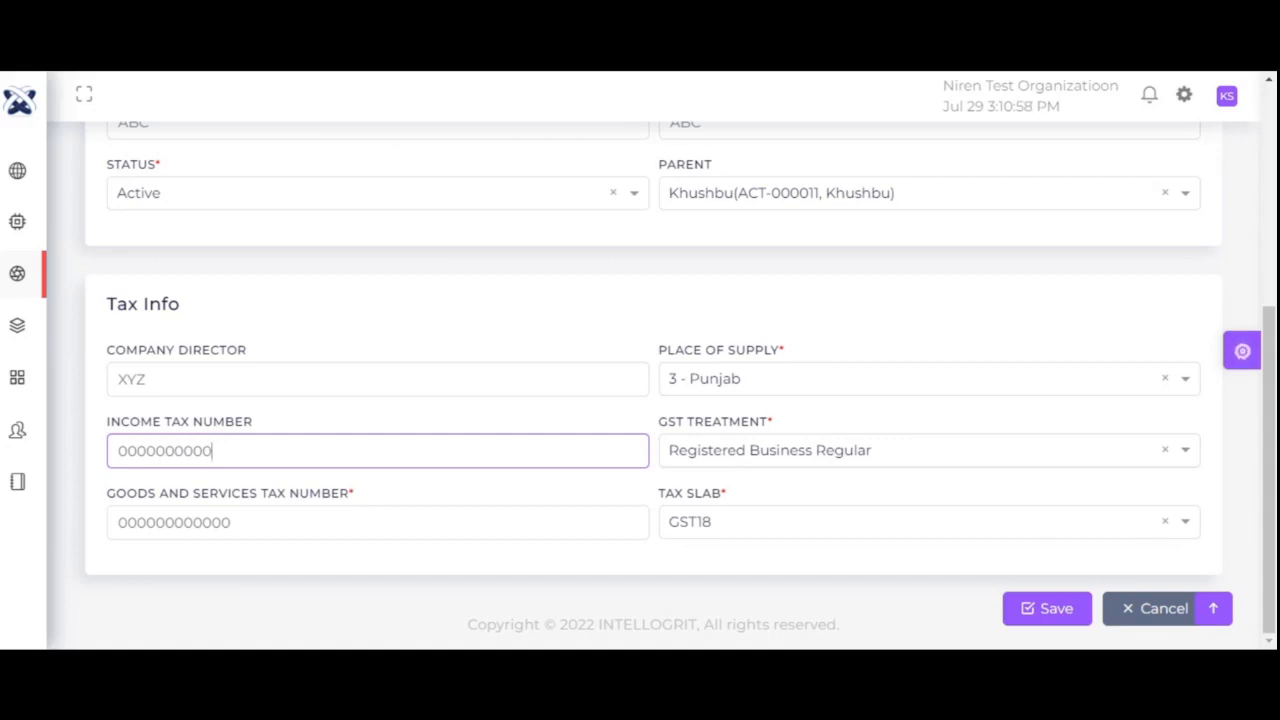
pyautogui.click(730, 463)
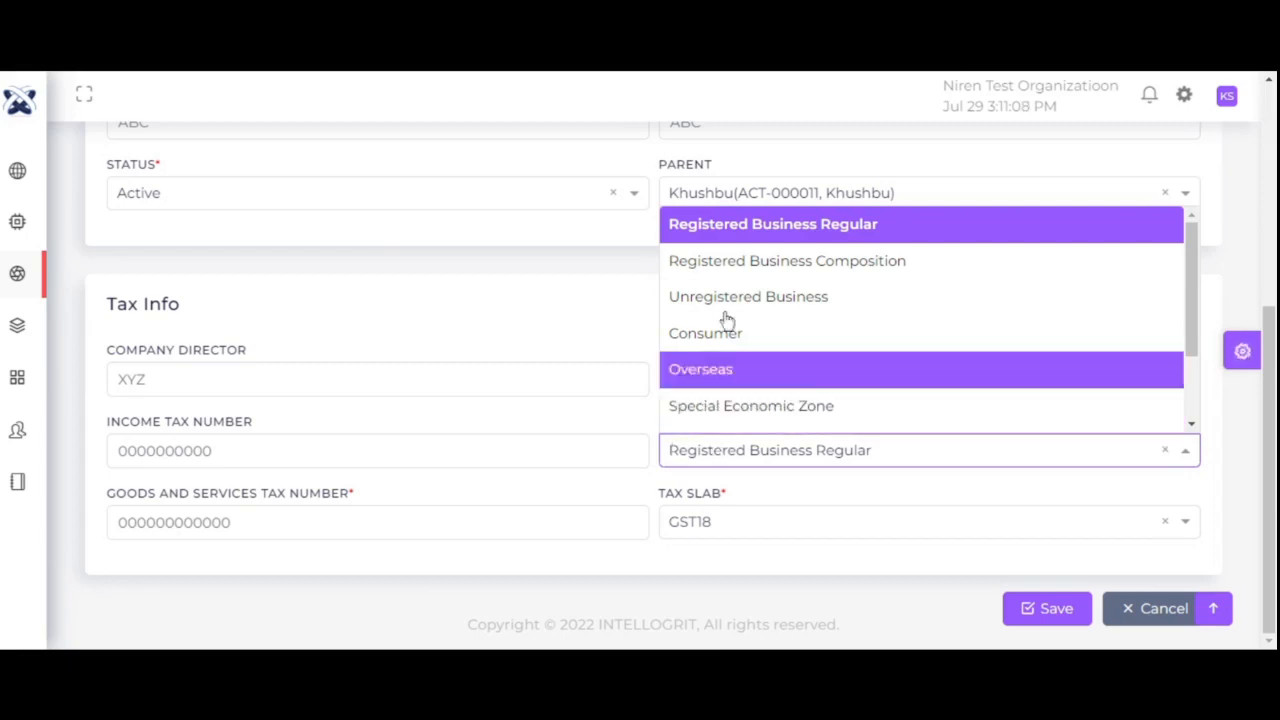
pyautogui.click(717, 232)
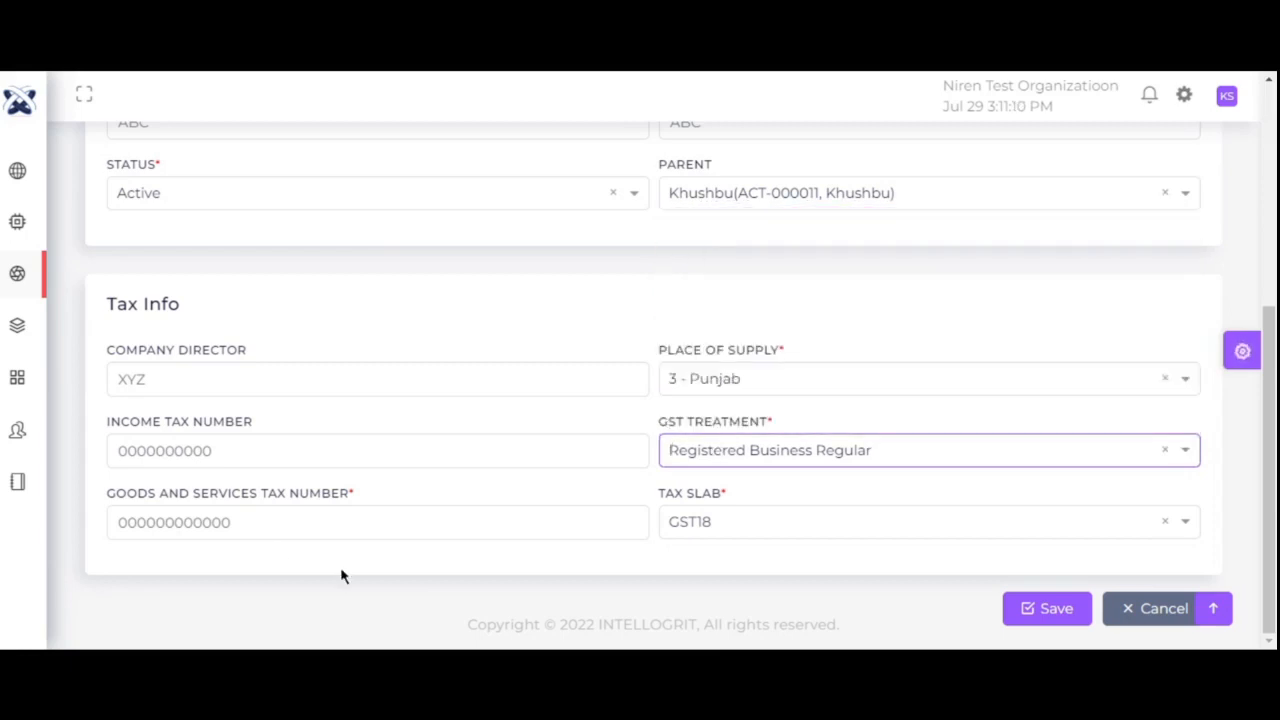
# - Keep GST18 as the tax slab and move on to the Address tab
pyautogui.click(265, 515)
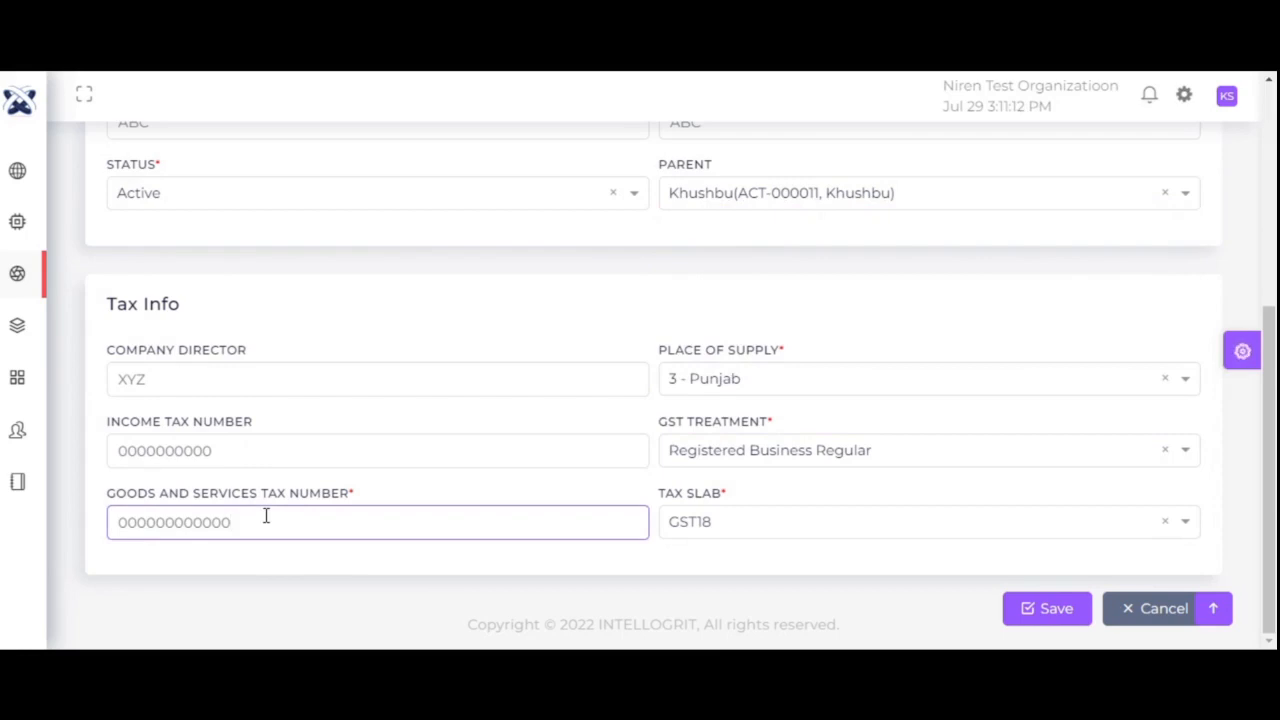
pyautogui.click(794, 535)
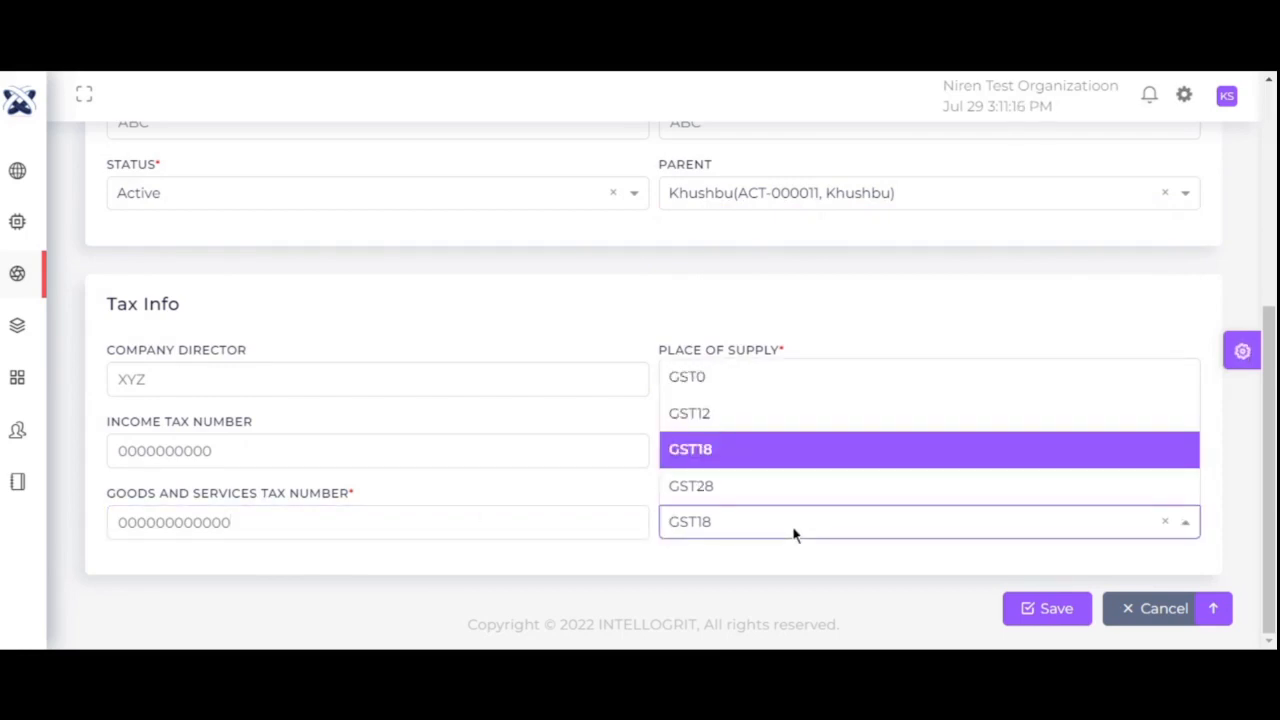
pyautogui.click(772, 450)
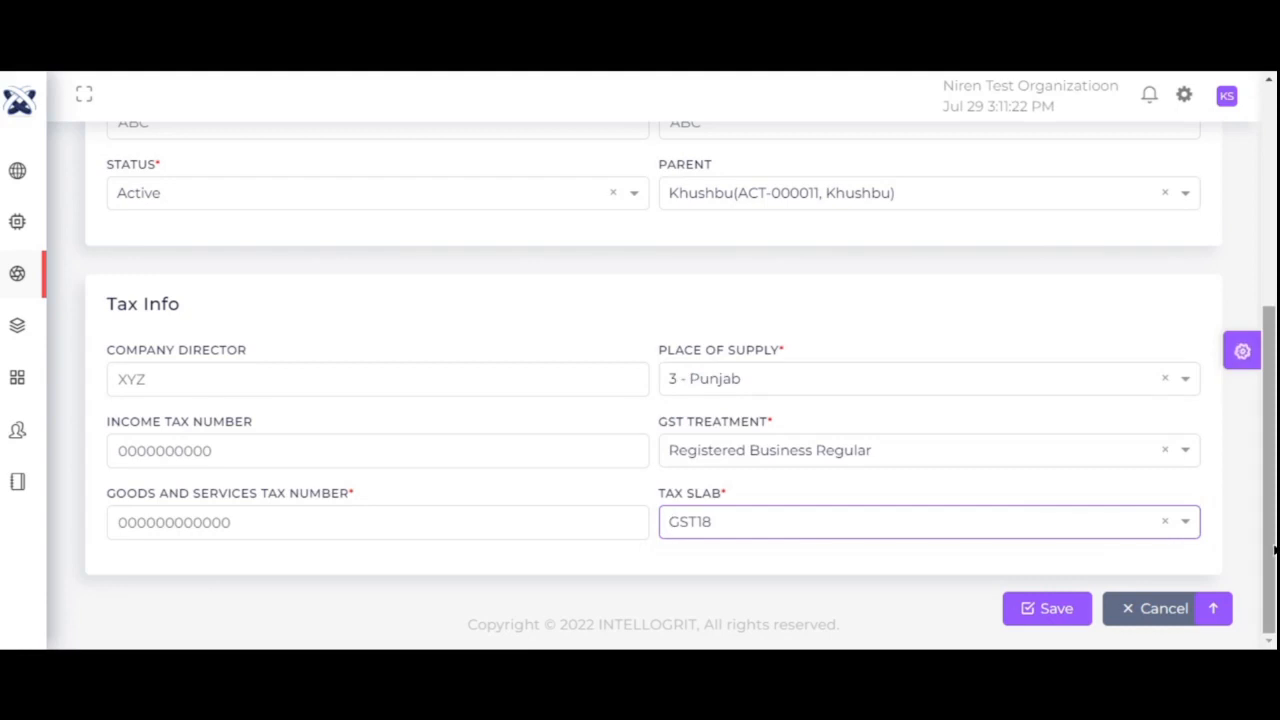
pyautogui.moveTo(1272, 550); pyautogui.dragTo(1274, 316)
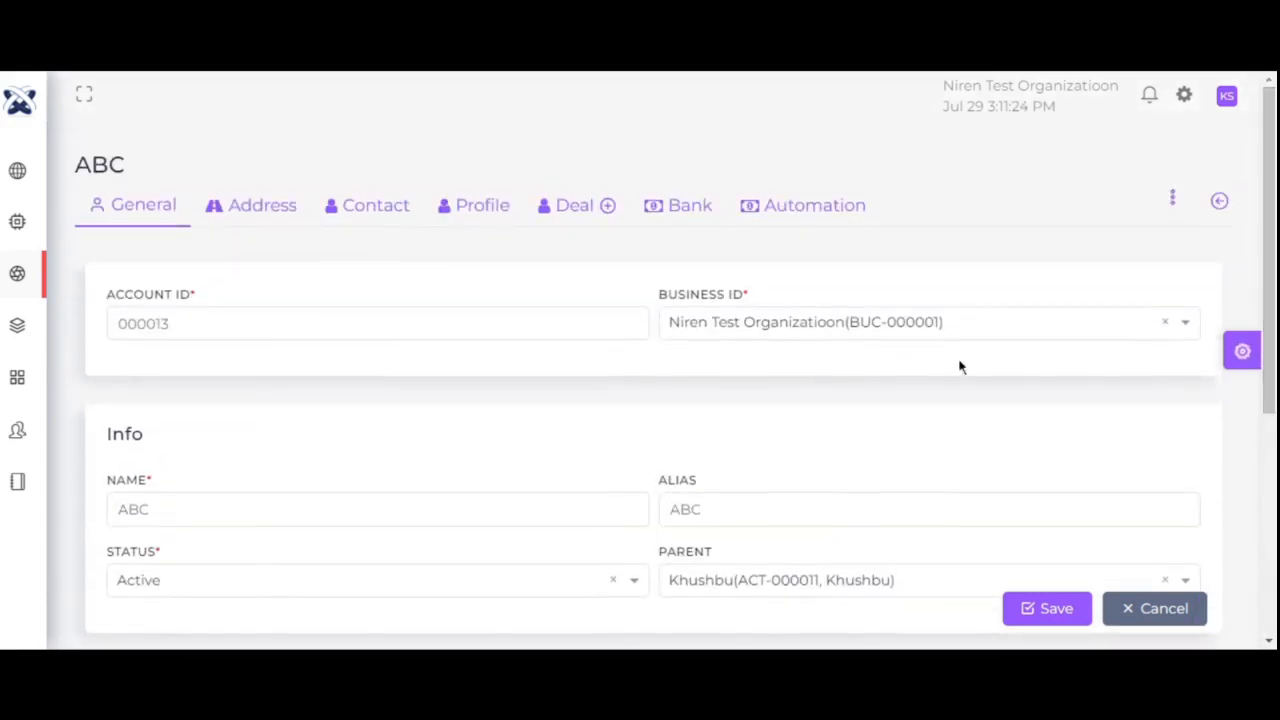
pyautogui.click(262, 206)
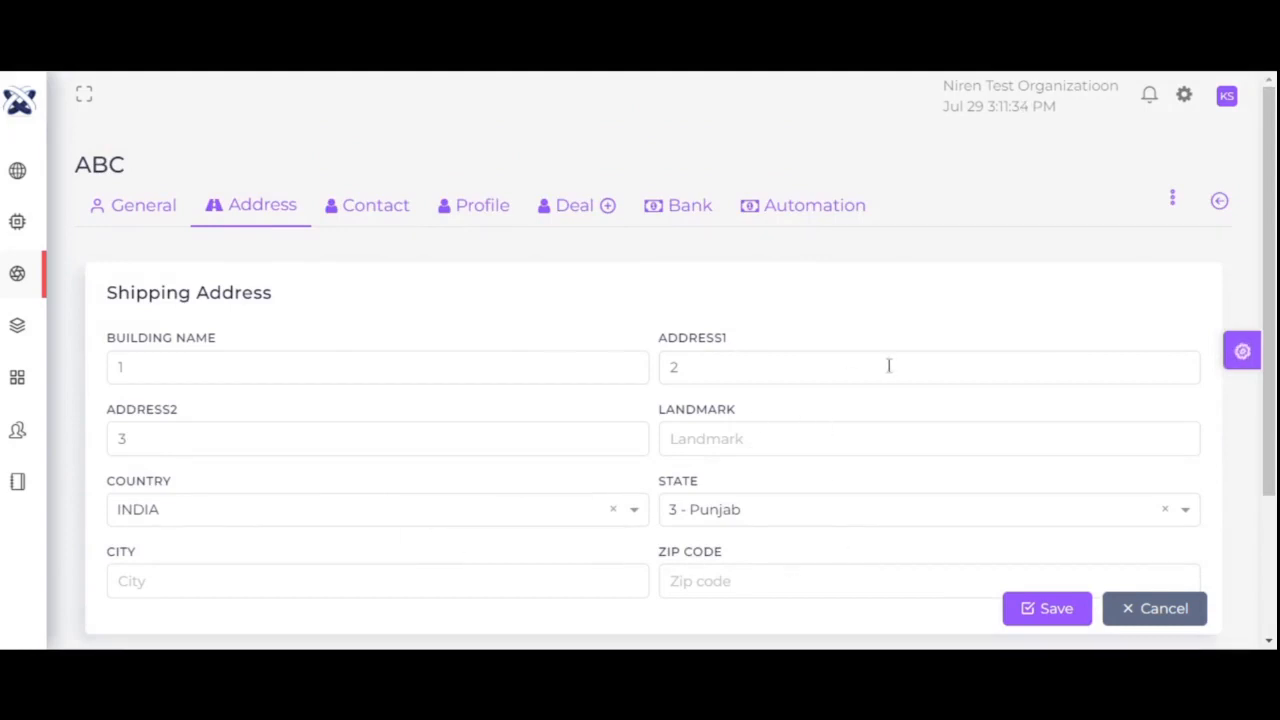
# - Keep INDIA as shipping country and 3 - Punjab as state, checking the city and zip fields
pyautogui.moveTo(1268, 341); pyautogui.dragTo(1261, 428)
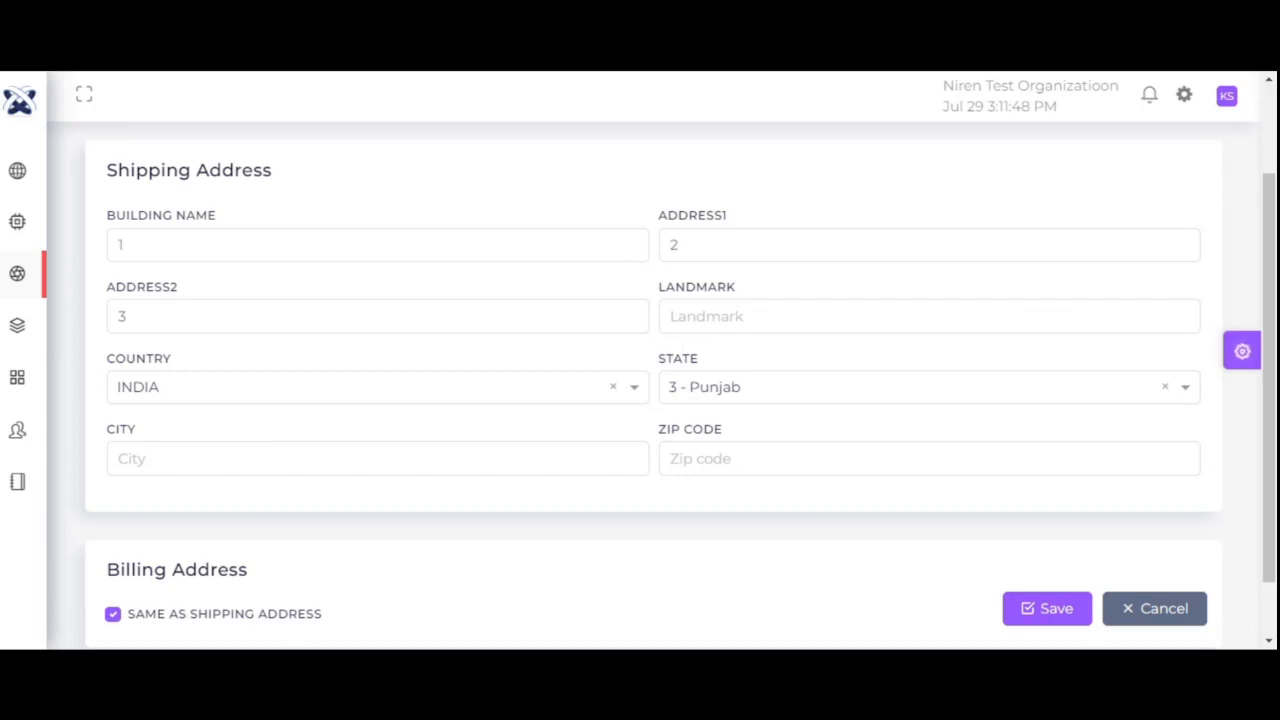
pyautogui.click(230, 390)
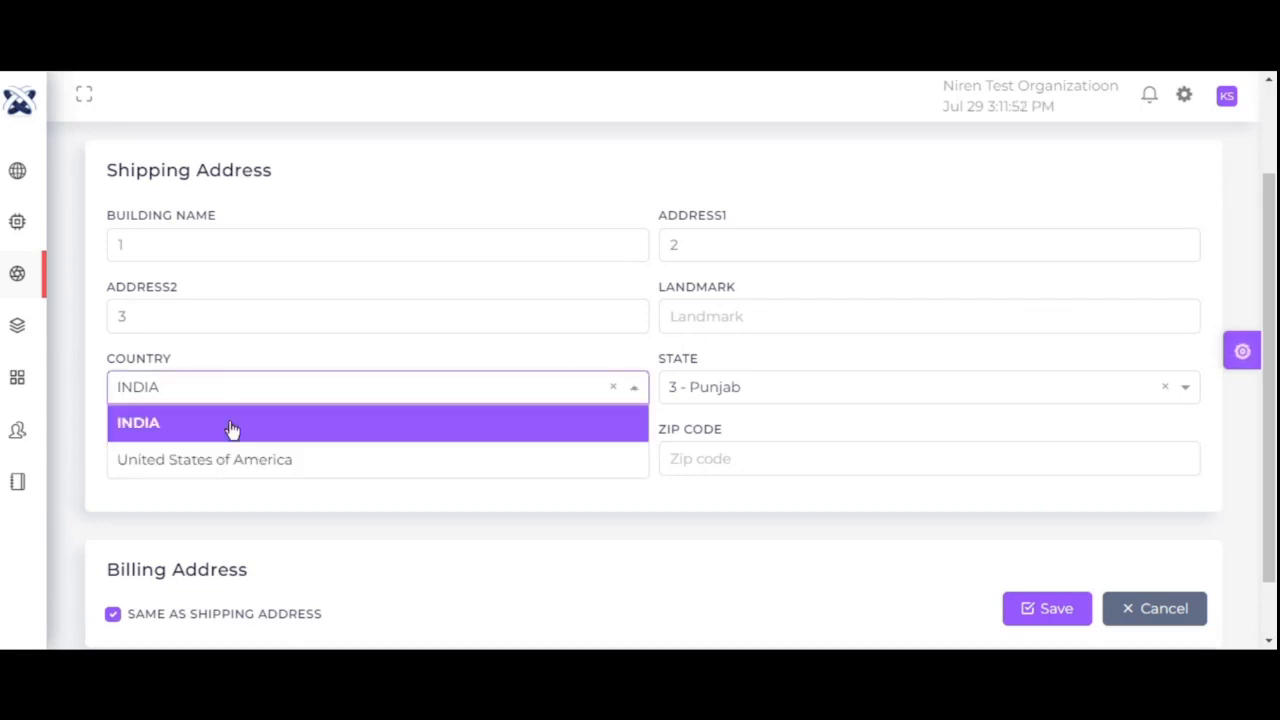
pyautogui.click(229, 431)
pyautogui.click(783, 397)
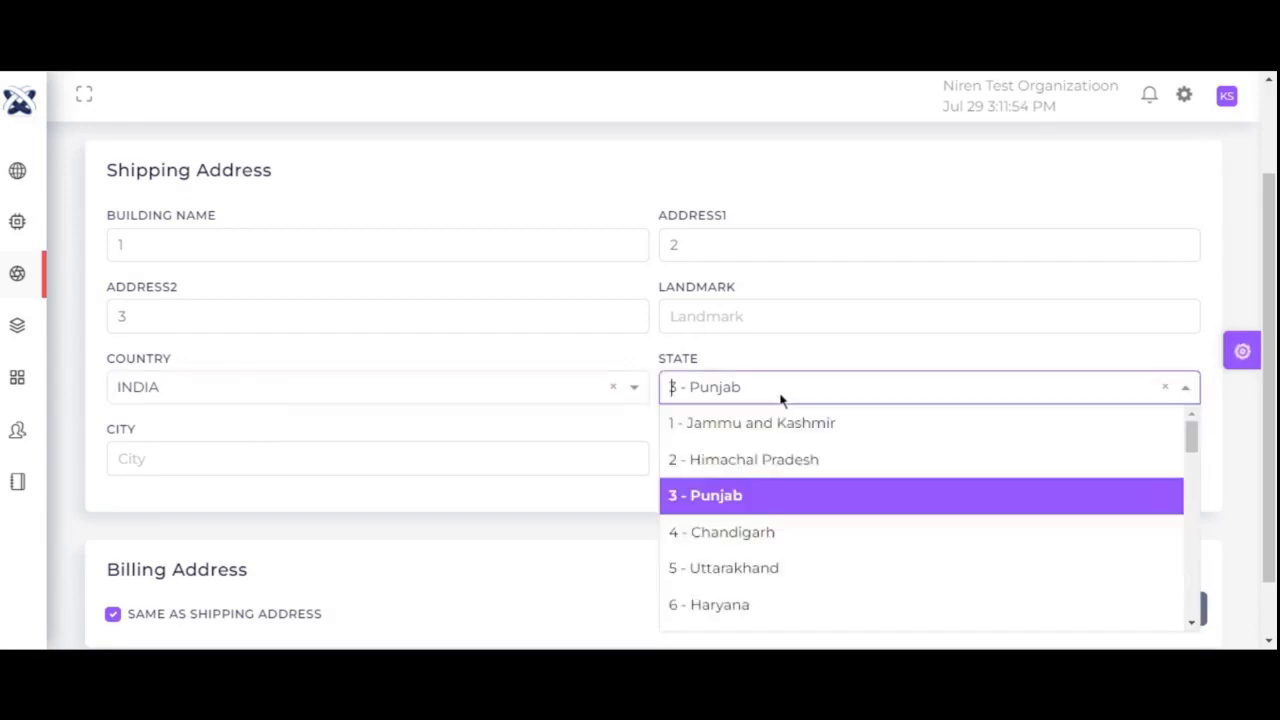
pyautogui.click(783, 500)
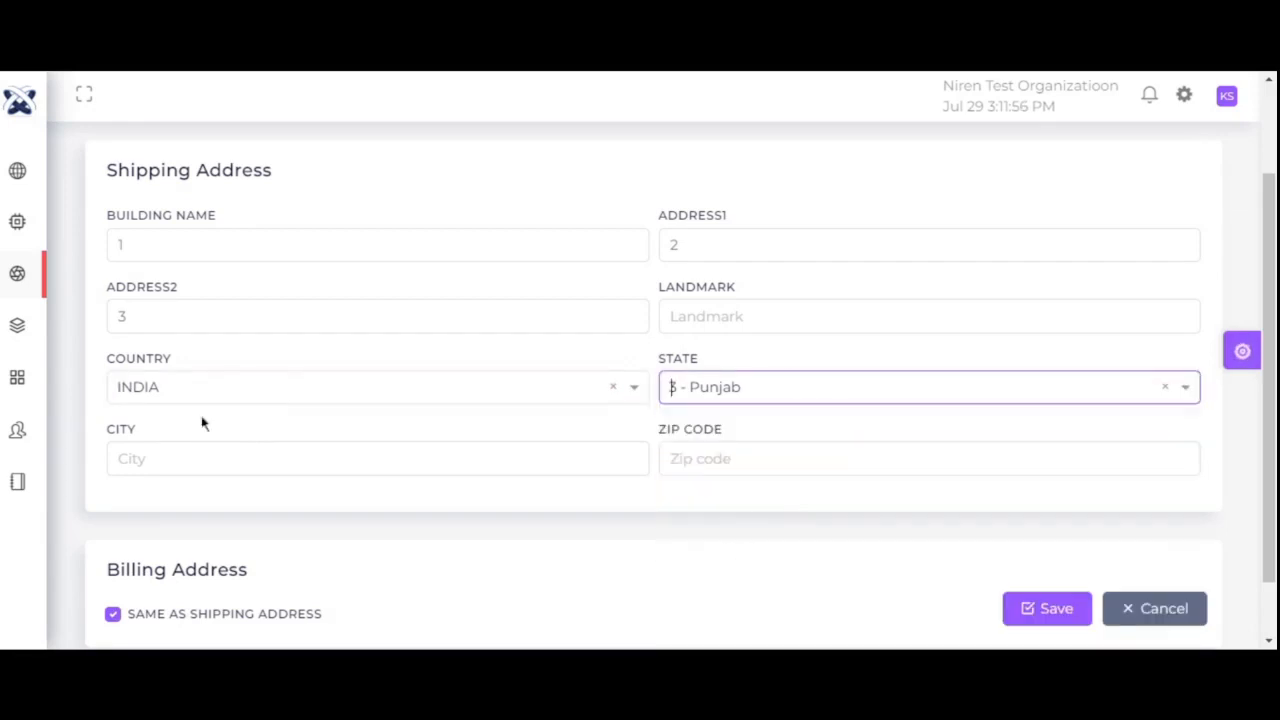
pyautogui.click(178, 452)
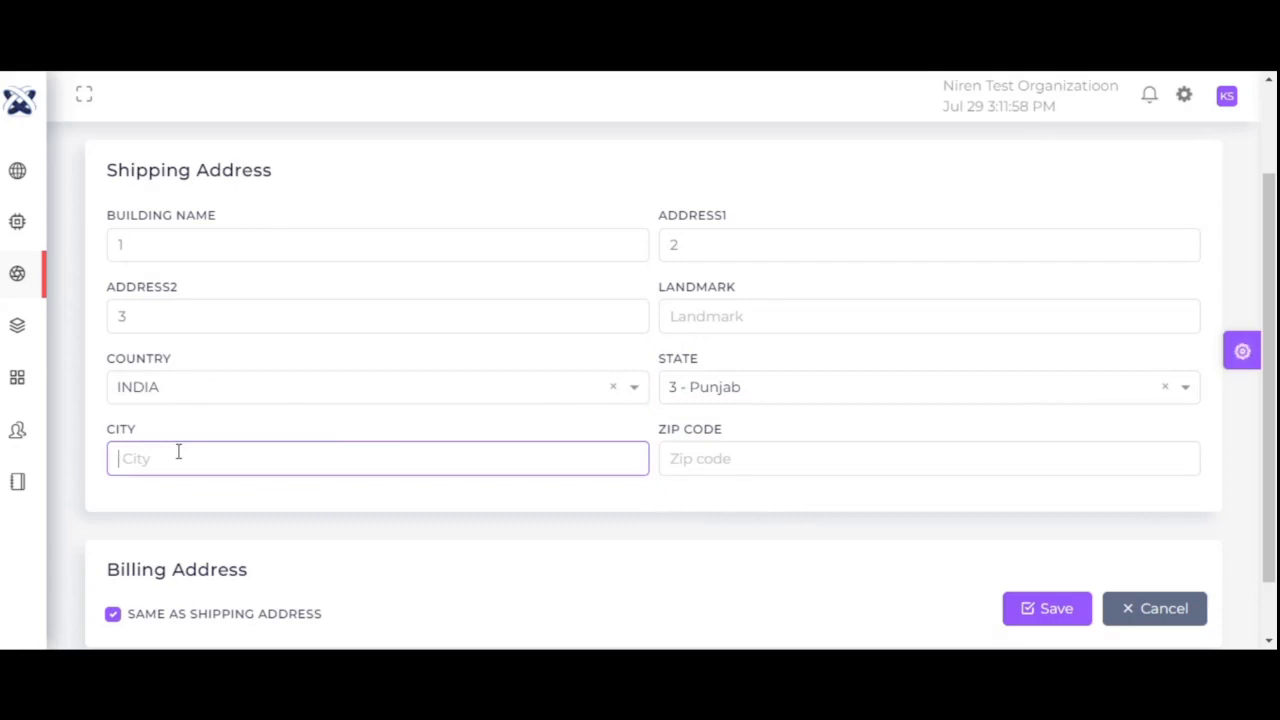
pyautogui.click(708, 445)
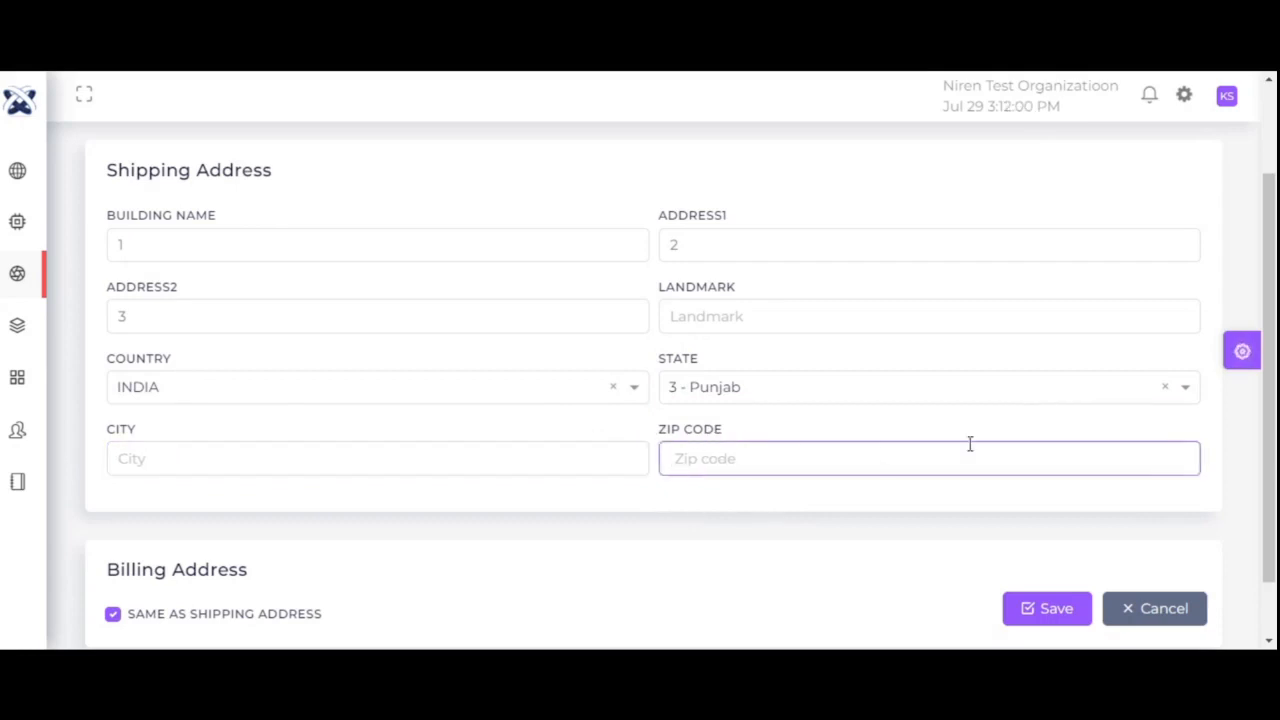
pyautogui.scroll(-2, 1268, 366)
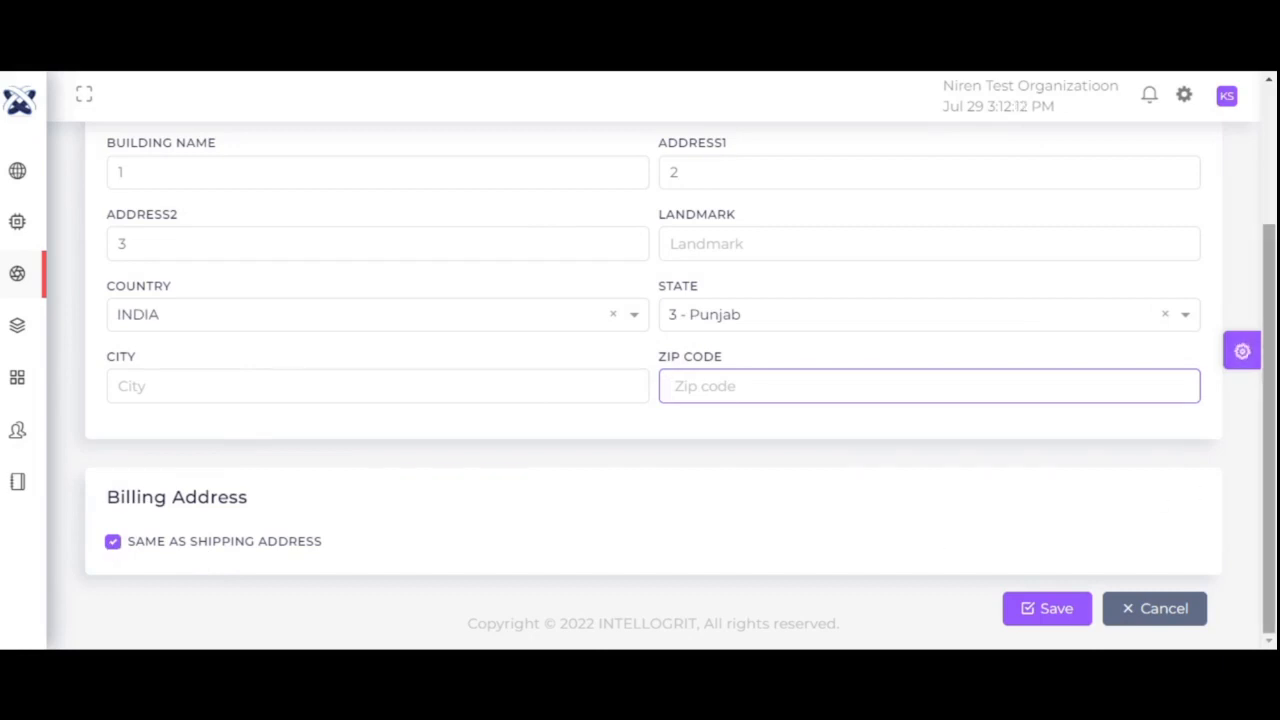
# - Toggle the same-as-shipping option off and back on so billing matches shipping
pyautogui.moveTo(1271, 503)
pyautogui.mouseDown()
pyautogui.moveTo(1271, 490)
pyautogui.moveTo(1270, 505)
pyautogui.mouseUp()
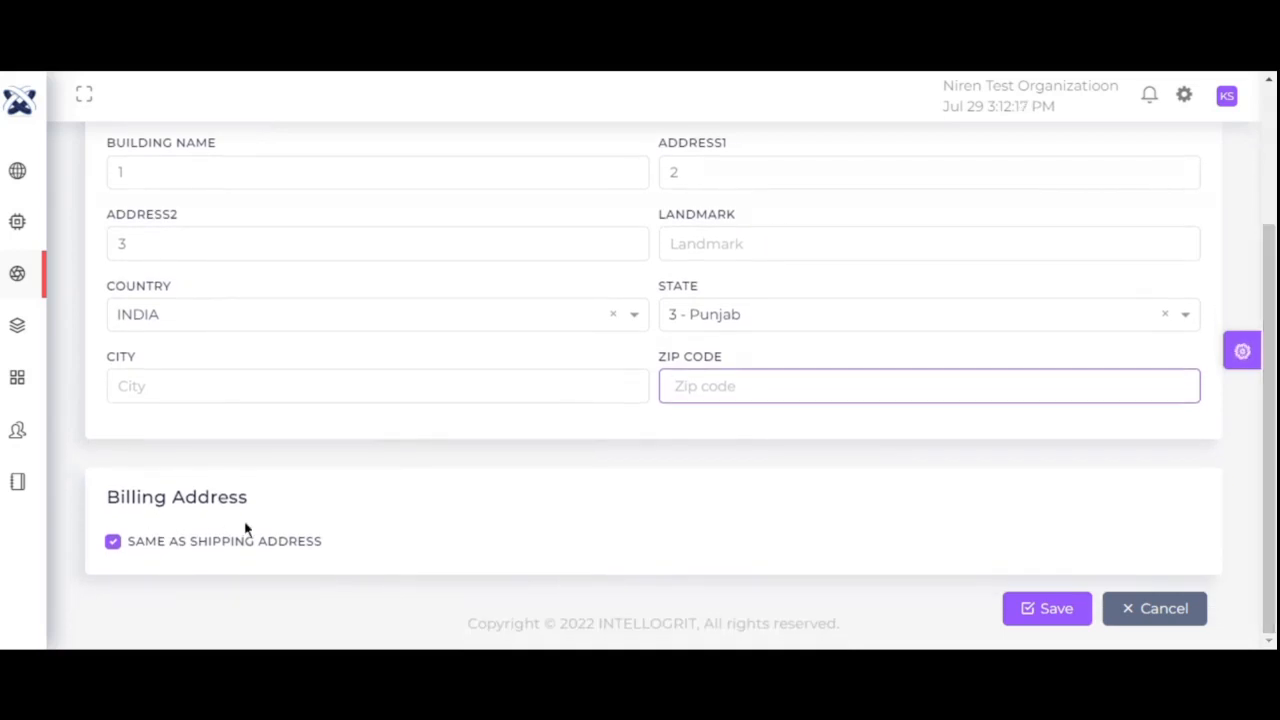
pyautogui.click(113, 542)
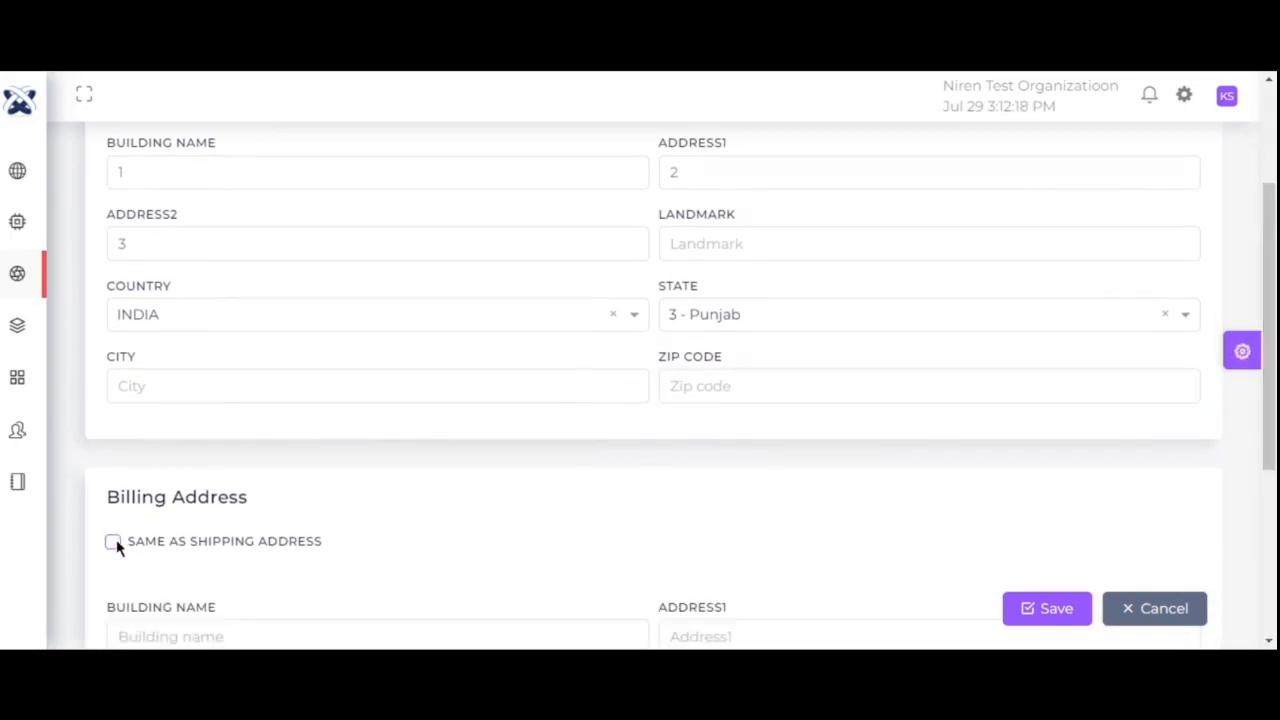
pyautogui.moveTo(1266, 343); pyautogui.dragTo(1260, 513)
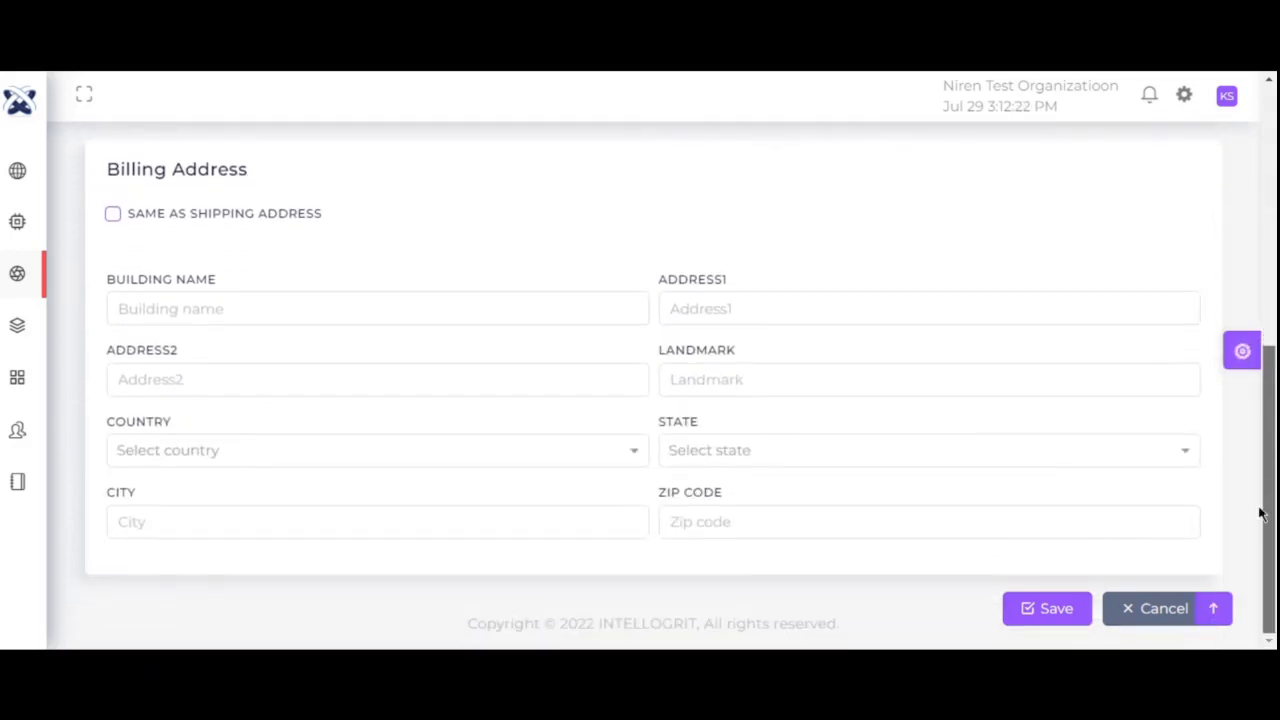
pyautogui.click(113, 220)
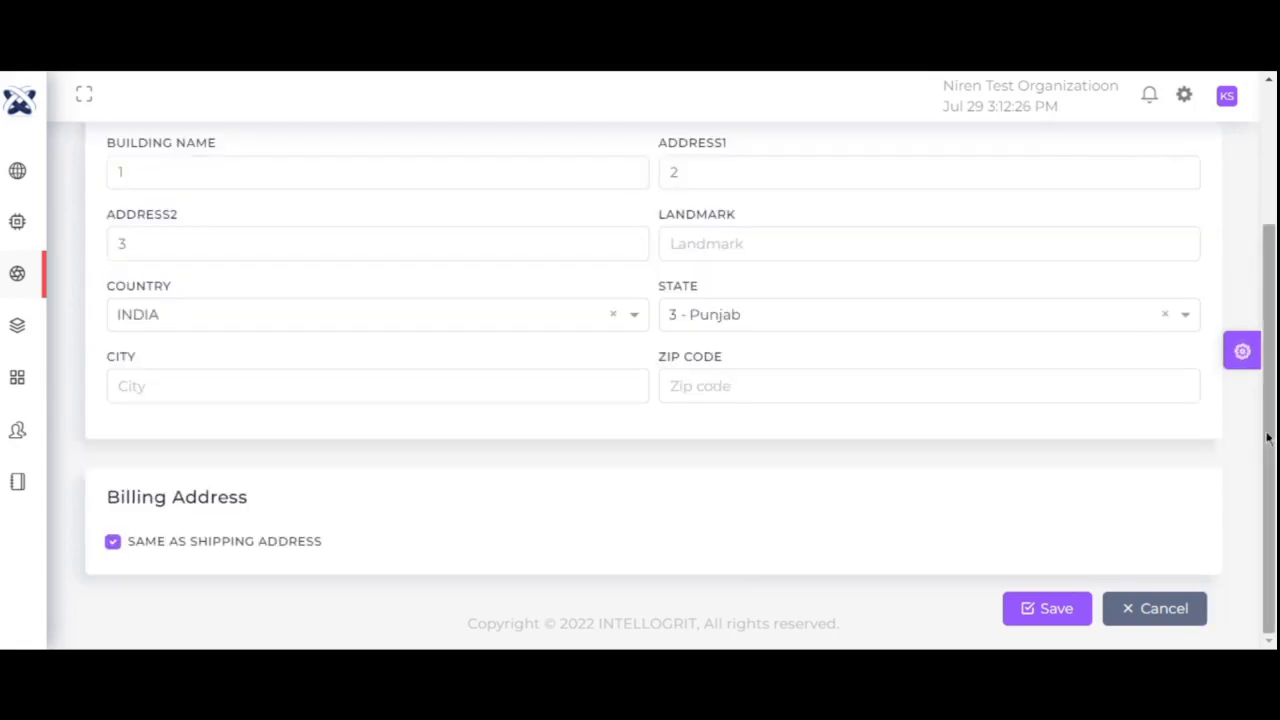
pyautogui.moveTo(1267, 437); pyautogui.dragTo(1266, 300)
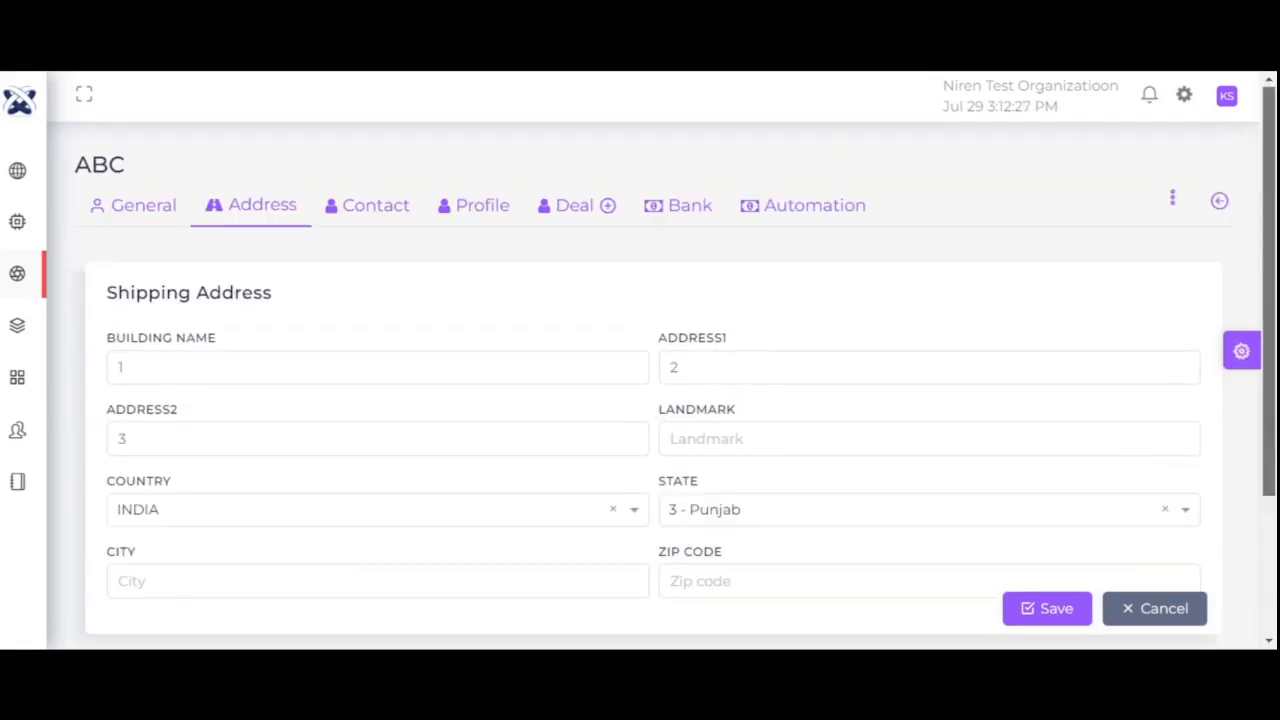
# - Enter the contact's first name with designation Head of Department and department Management
pyautogui.click(390, 206)
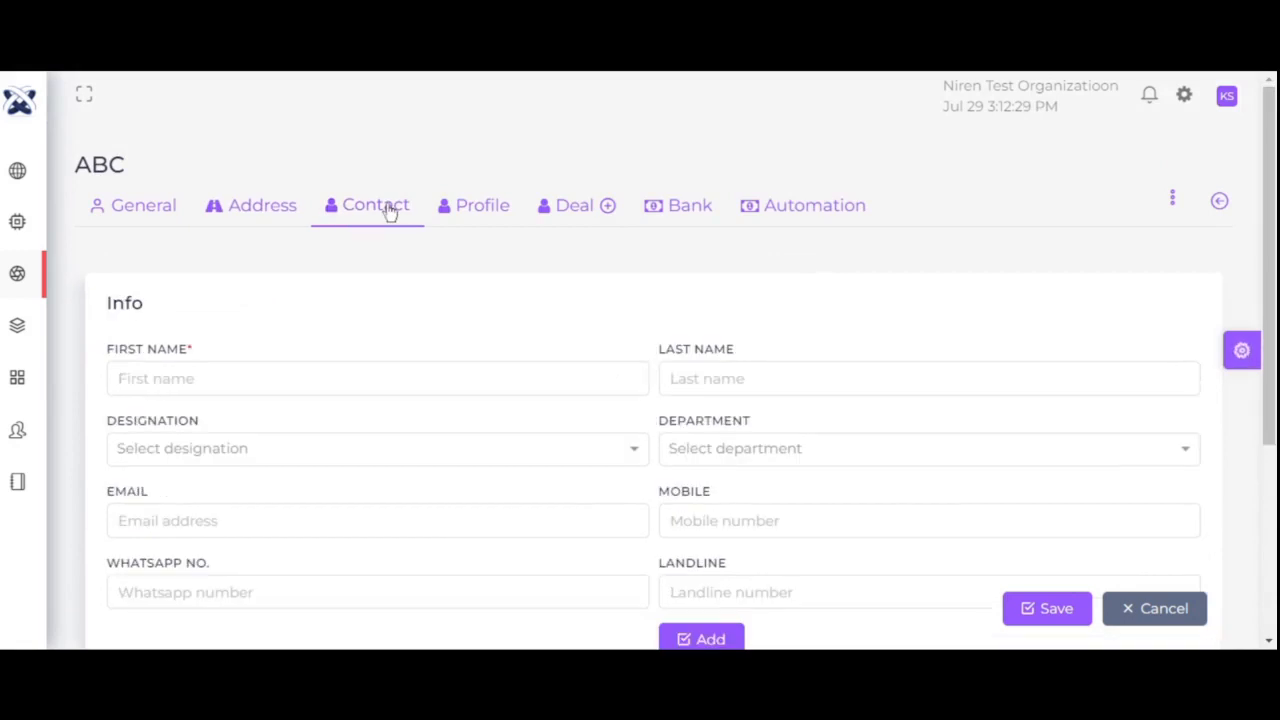
pyautogui.click(150, 380)
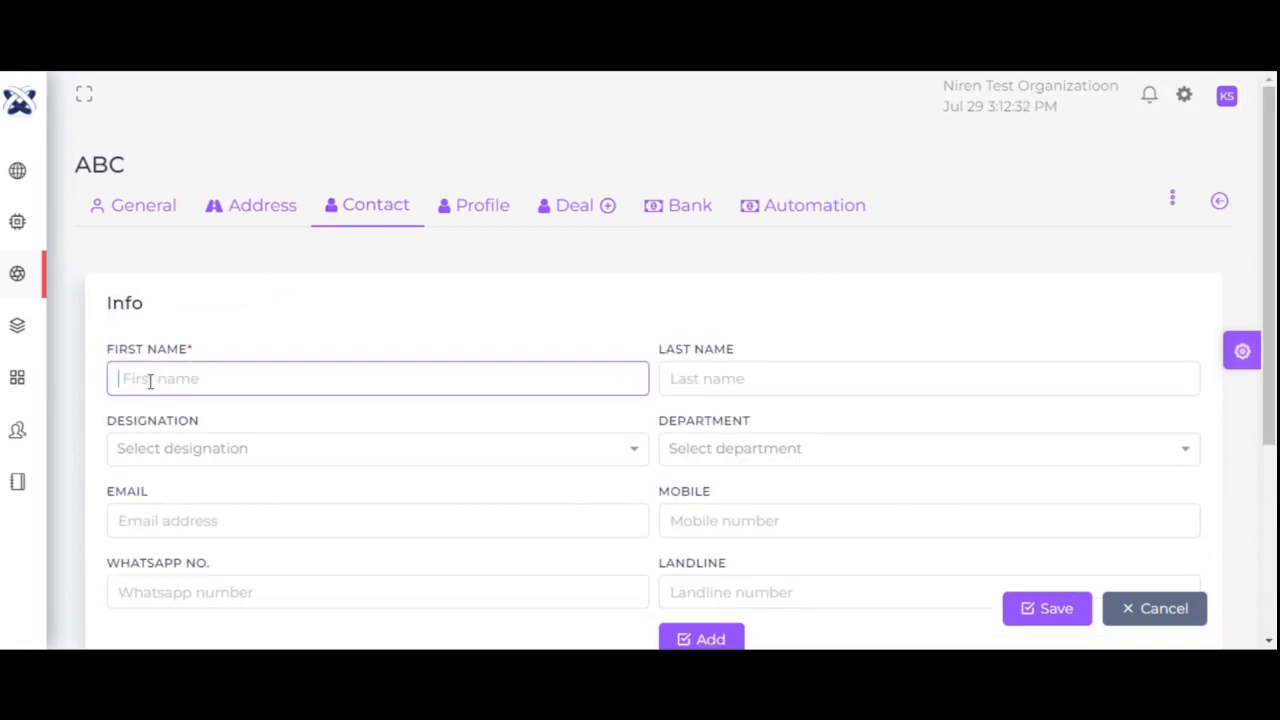
pyautogui.write('Anil')
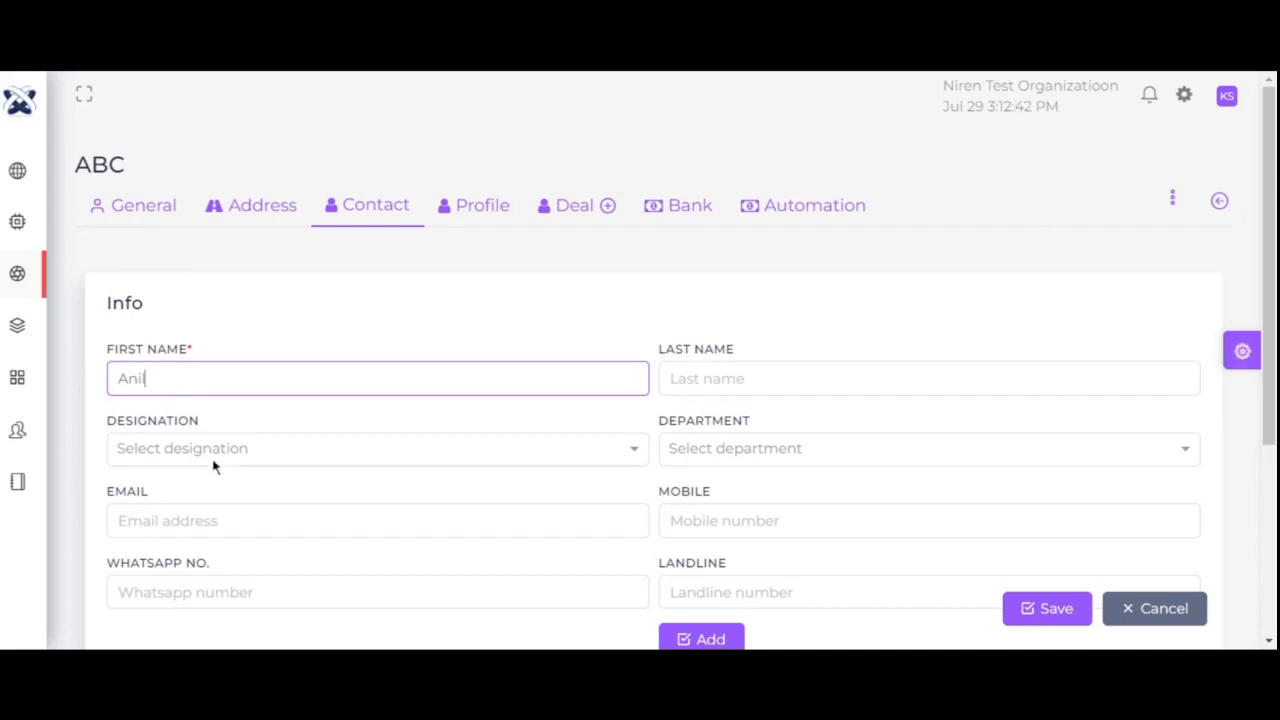
pyautogui.click(720, 380)
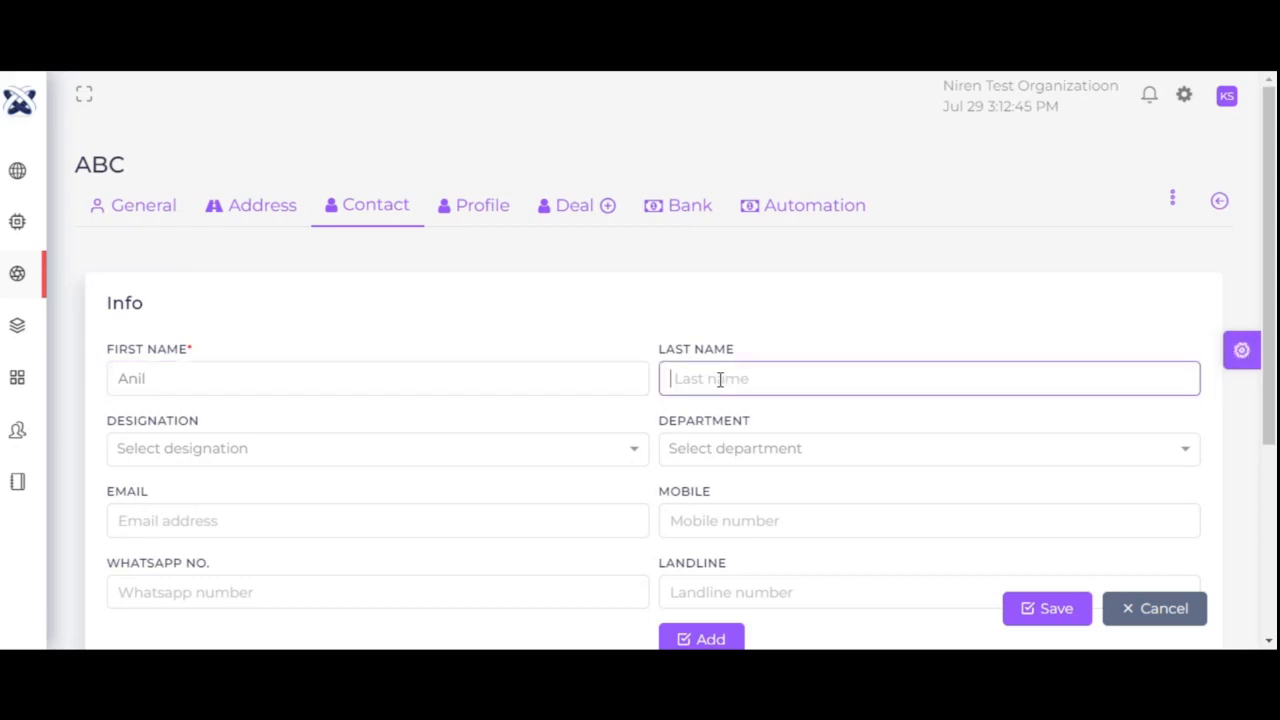
pyautogui.click(285, 453)
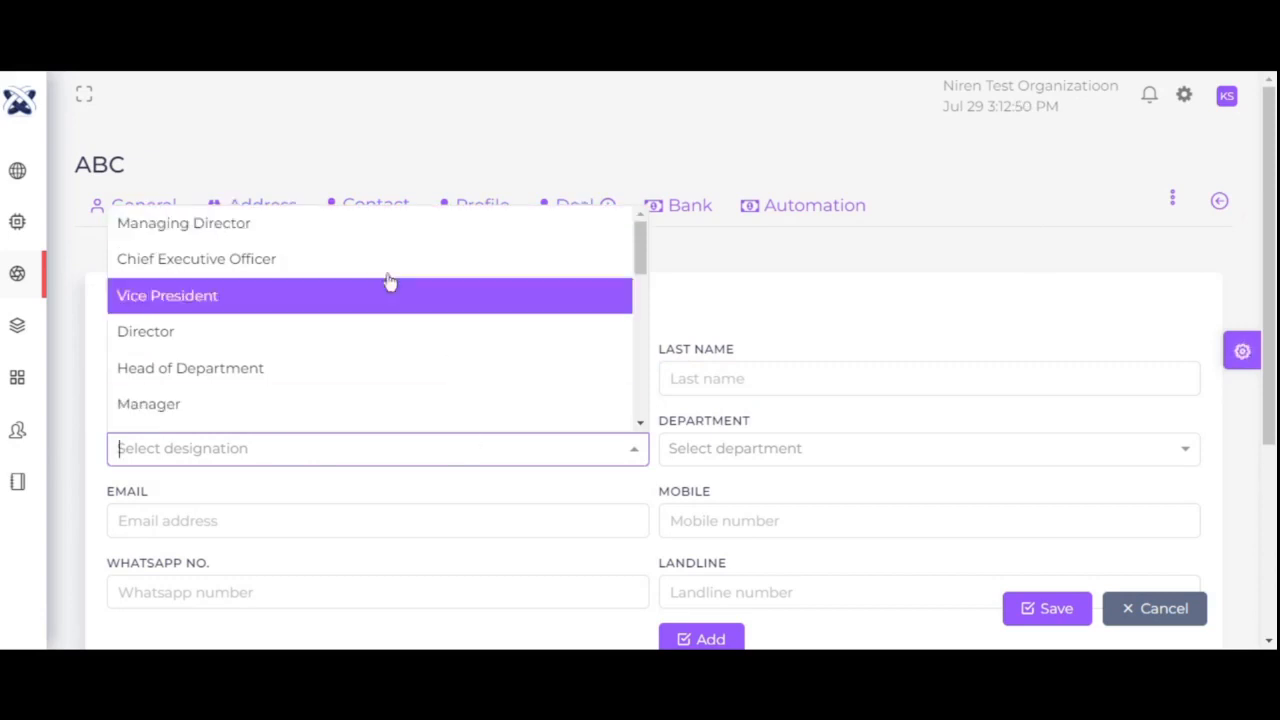
pyautogui.click(734, 317)
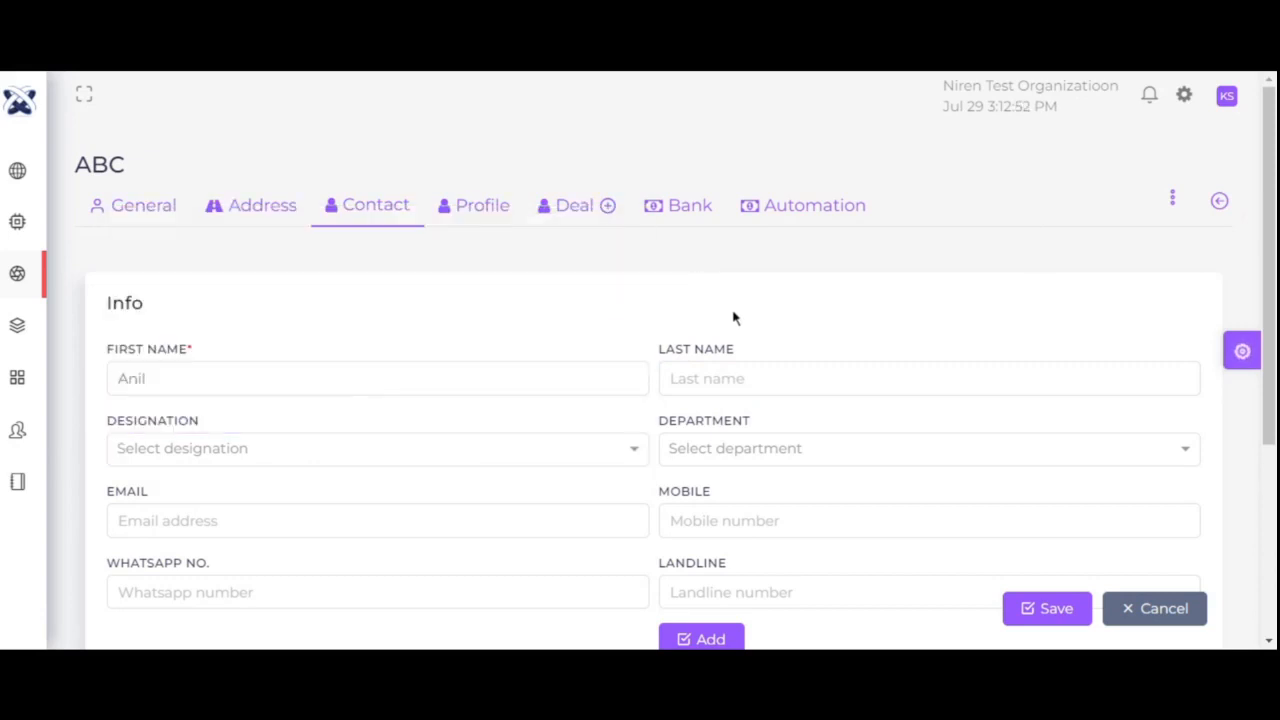
pyautogui.click(716, 457)
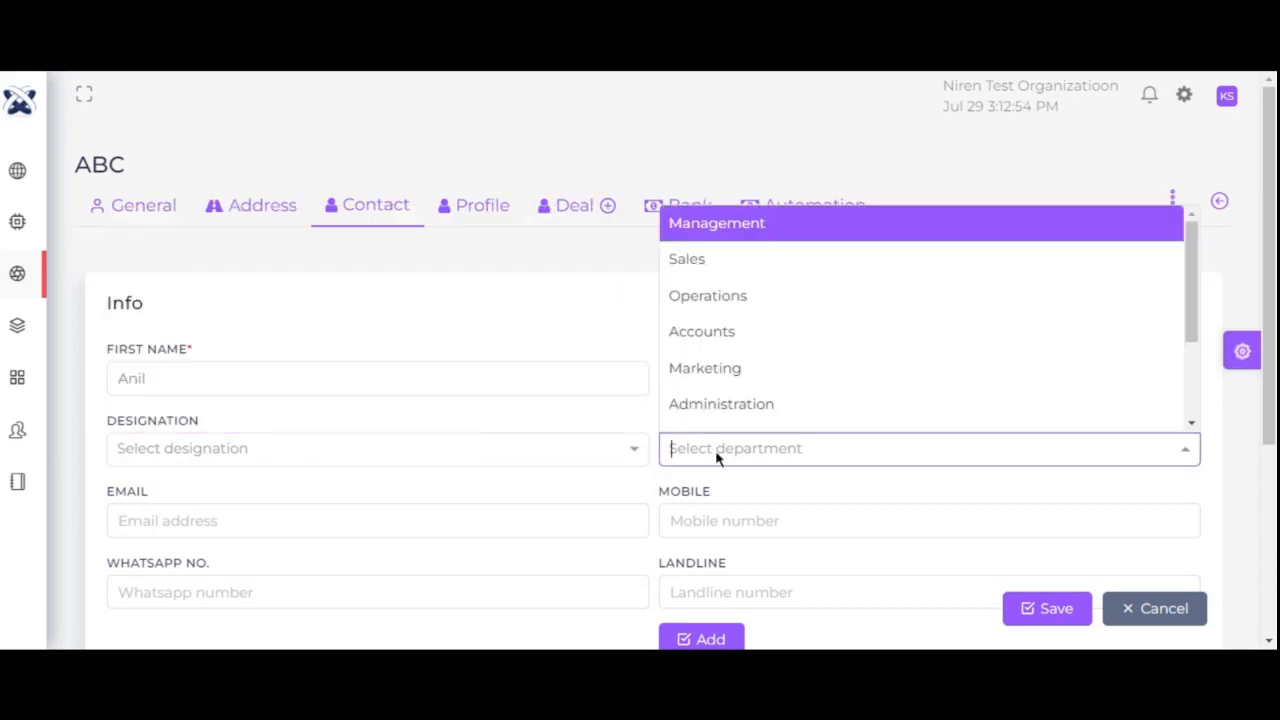
pyautogui.click(268, 453)
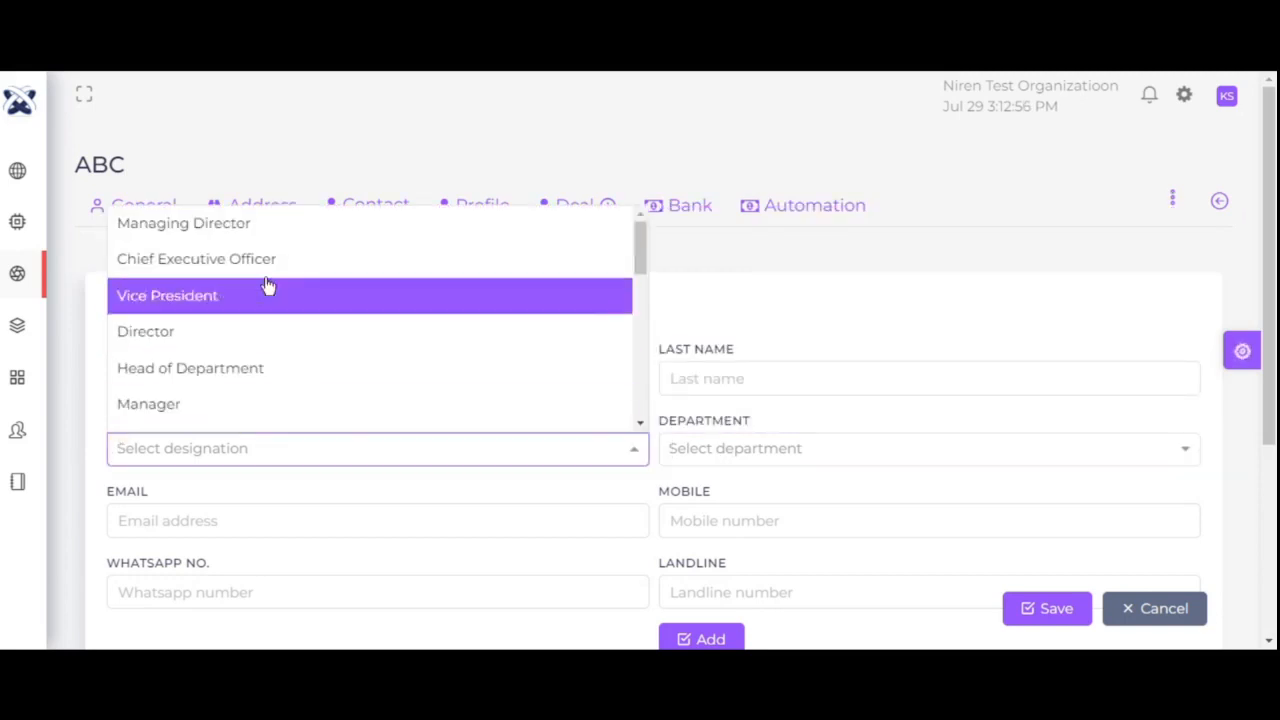
pyautogui.click(268, 367)
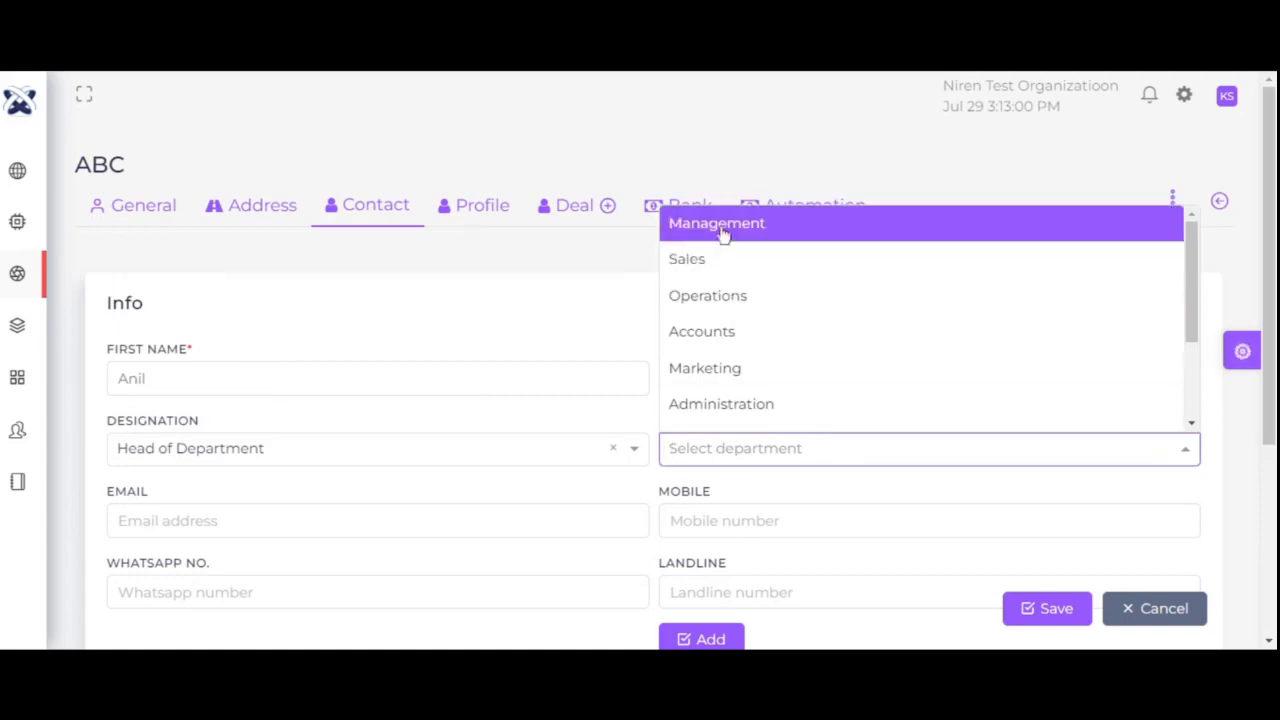
pyautogui.click(723, 228)
# - Fill in the contact's email, mobile, WhatsApp and landline numbers
pyautogui.click(255, 525)
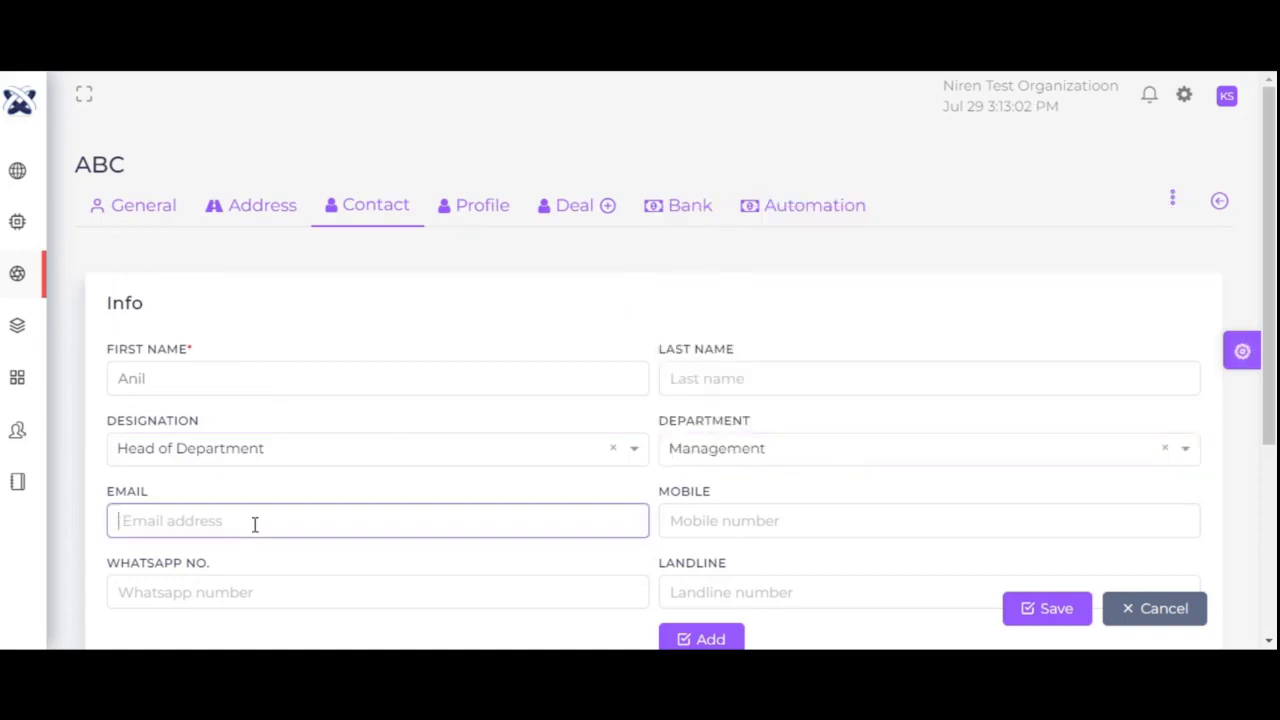
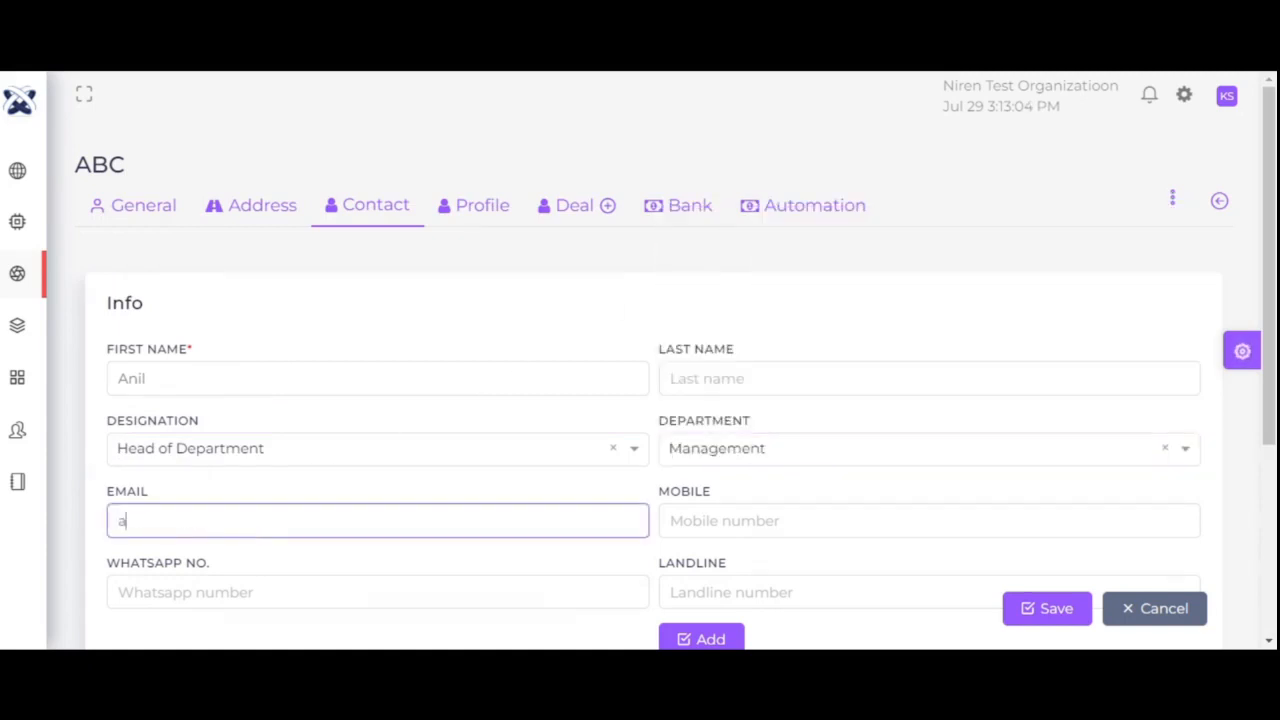
pyautogui.click(688, 517)
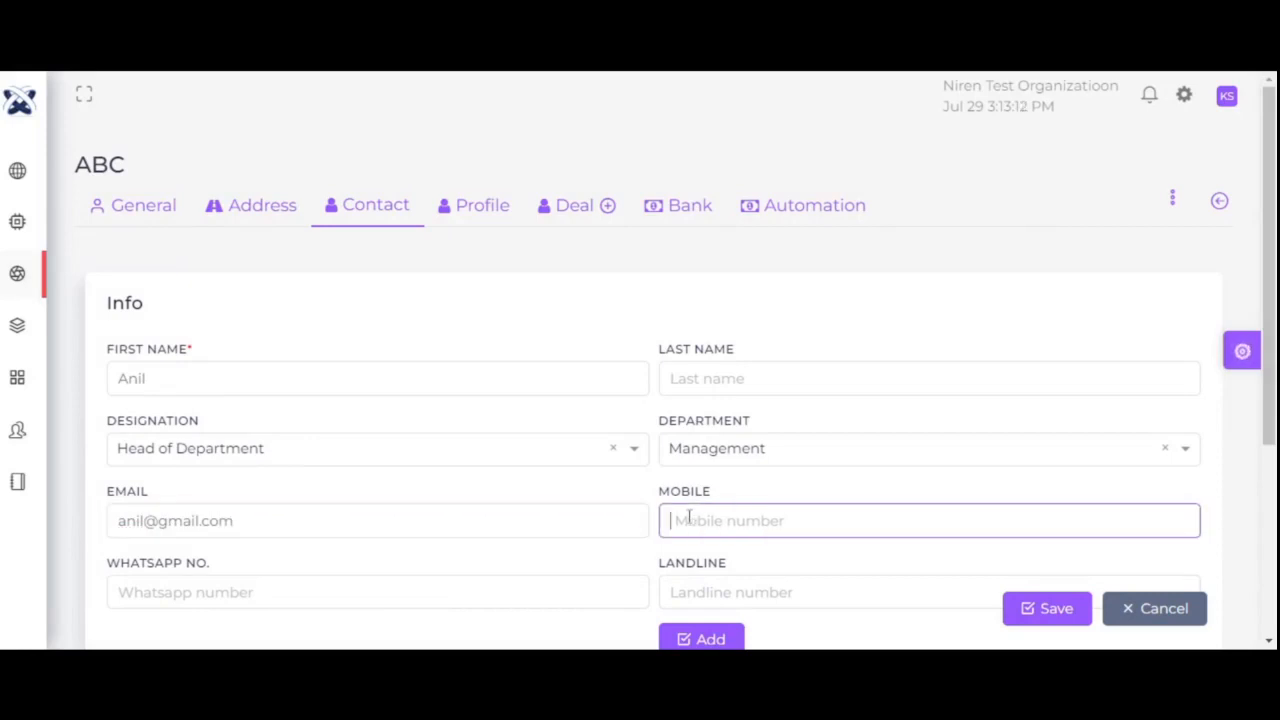
pyautogui.write('0000000000')
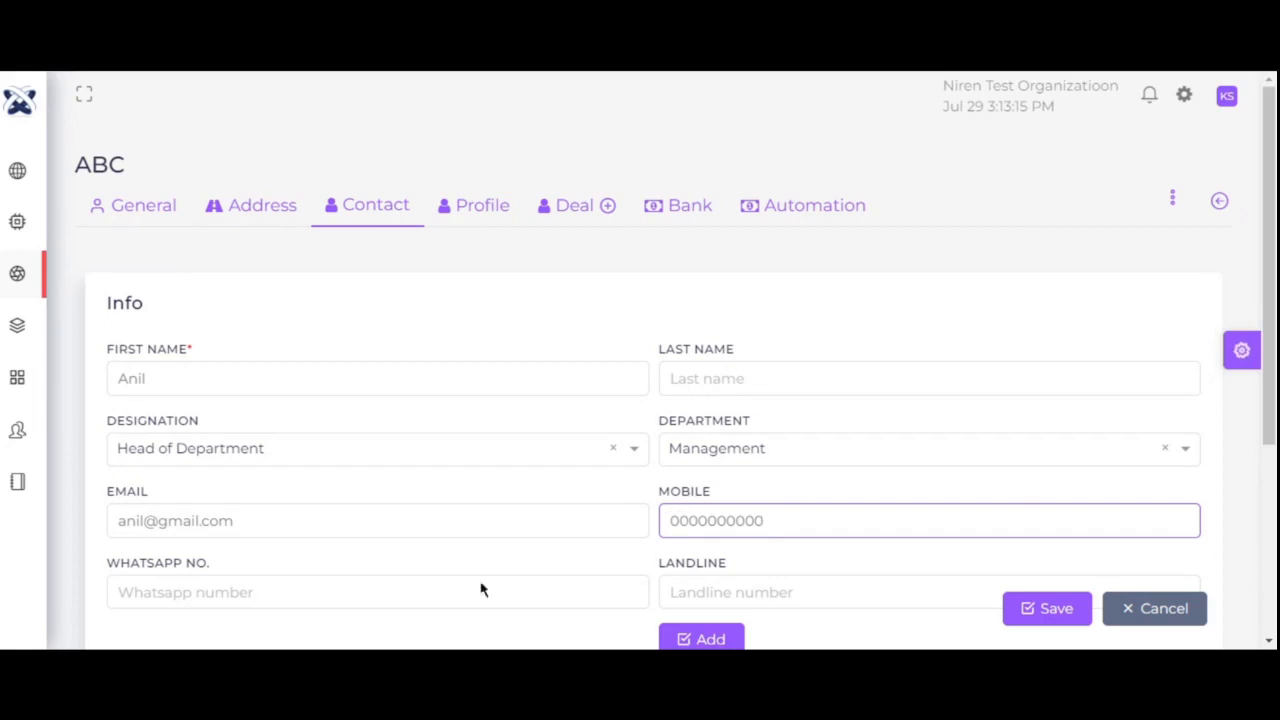
pyautogui.click(350, 596)
pyautogui.write('0000000000')
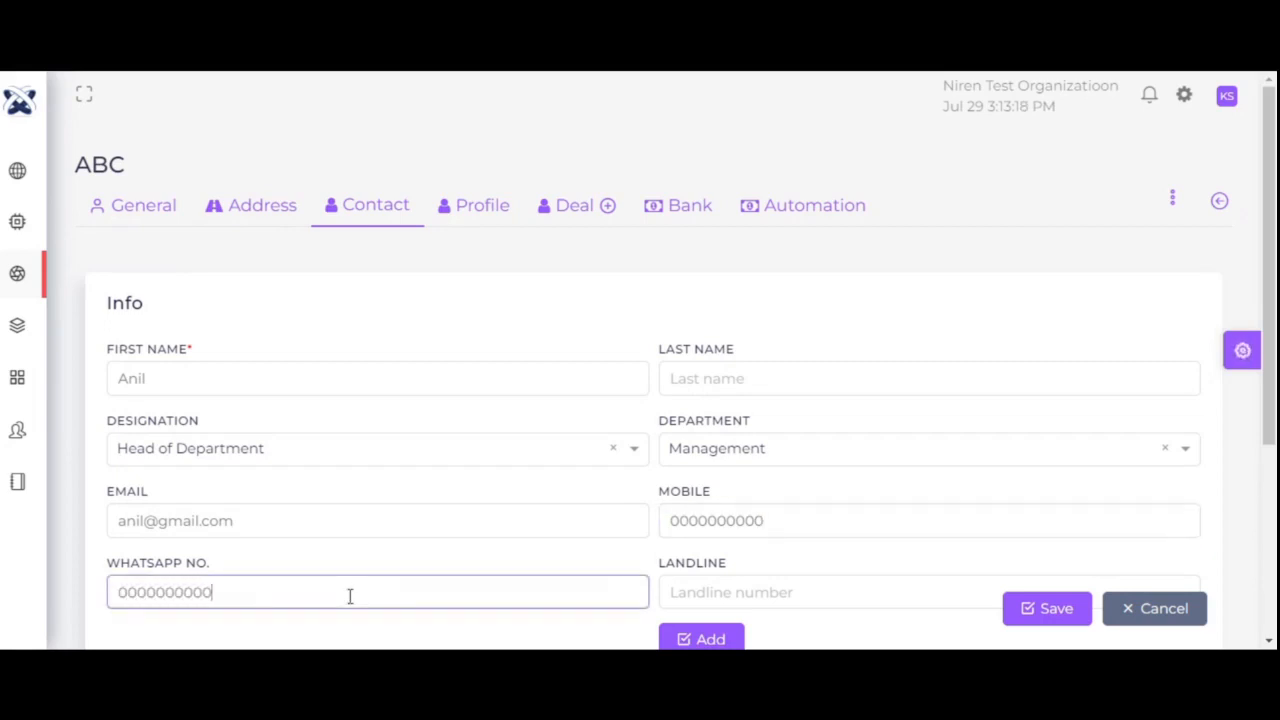
pyautogui.click(720, 592)
pyautogui.write('000000000')
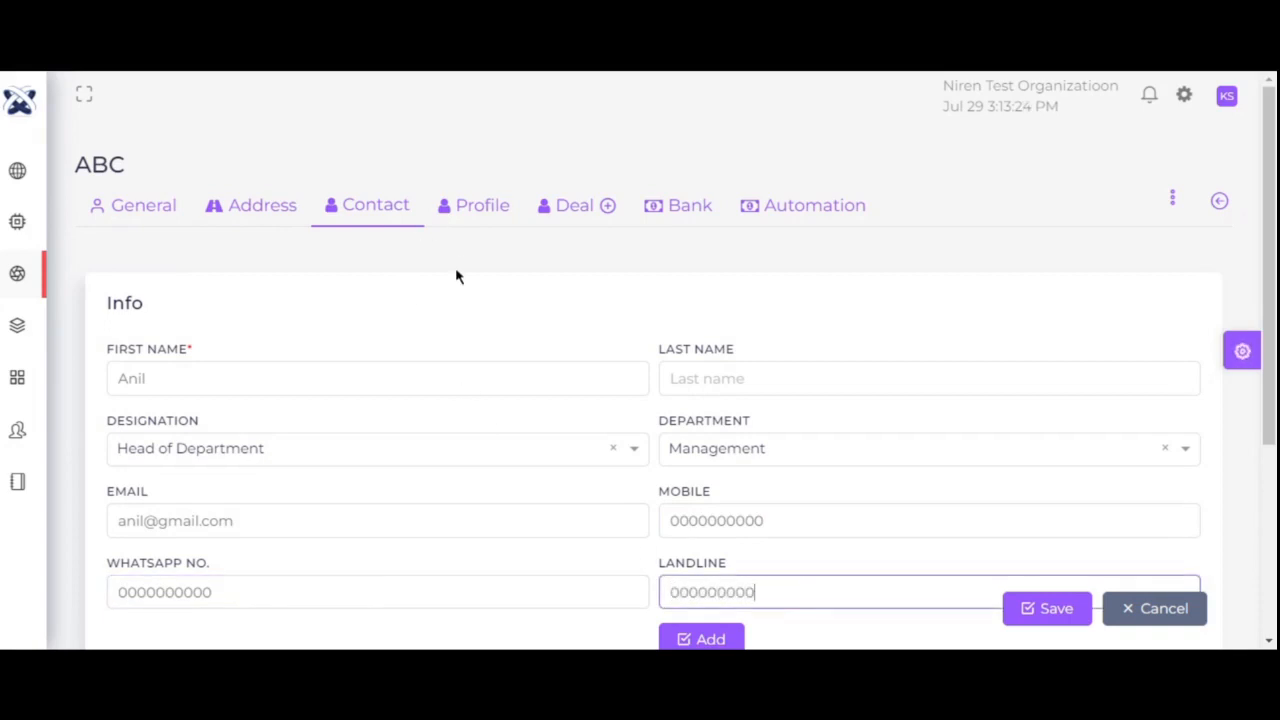
pyautogui.click(473, 214)
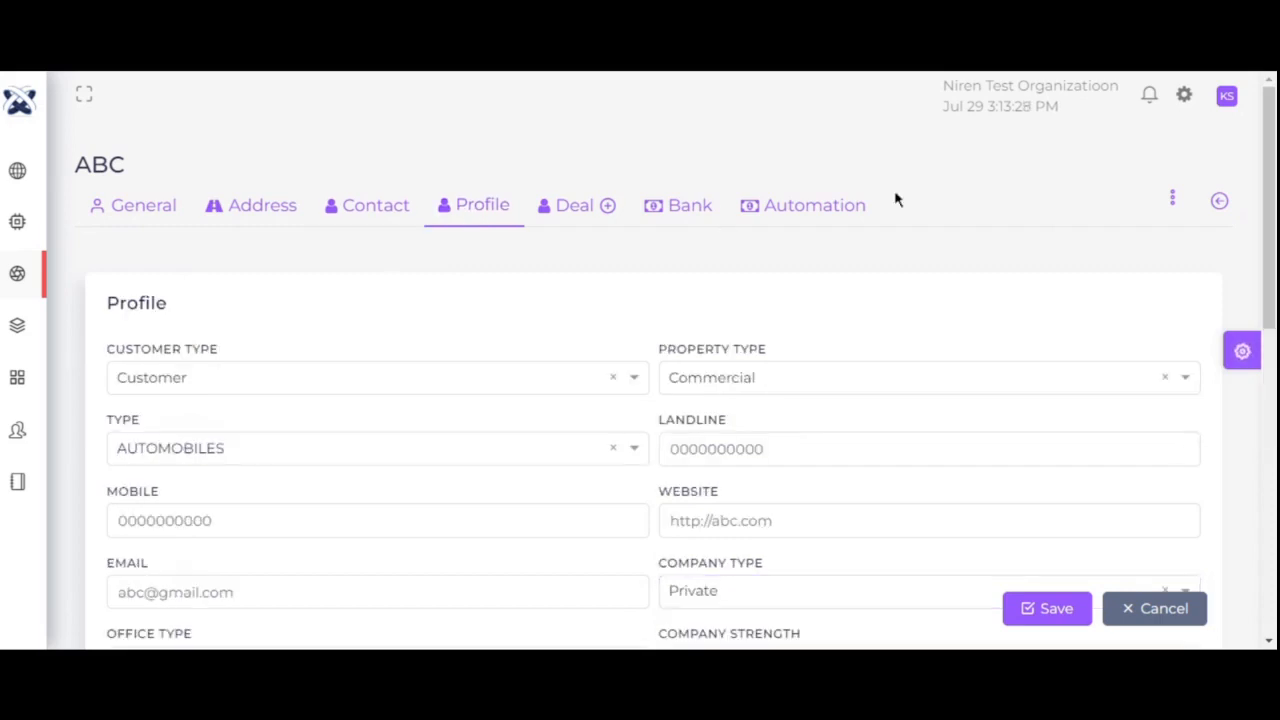
# - Keep customer type Customer and property type Commercial, then bring up the industry type list
pyautogui.moveTo(1267, 190); pyautogui.dragTo(1270, 256)
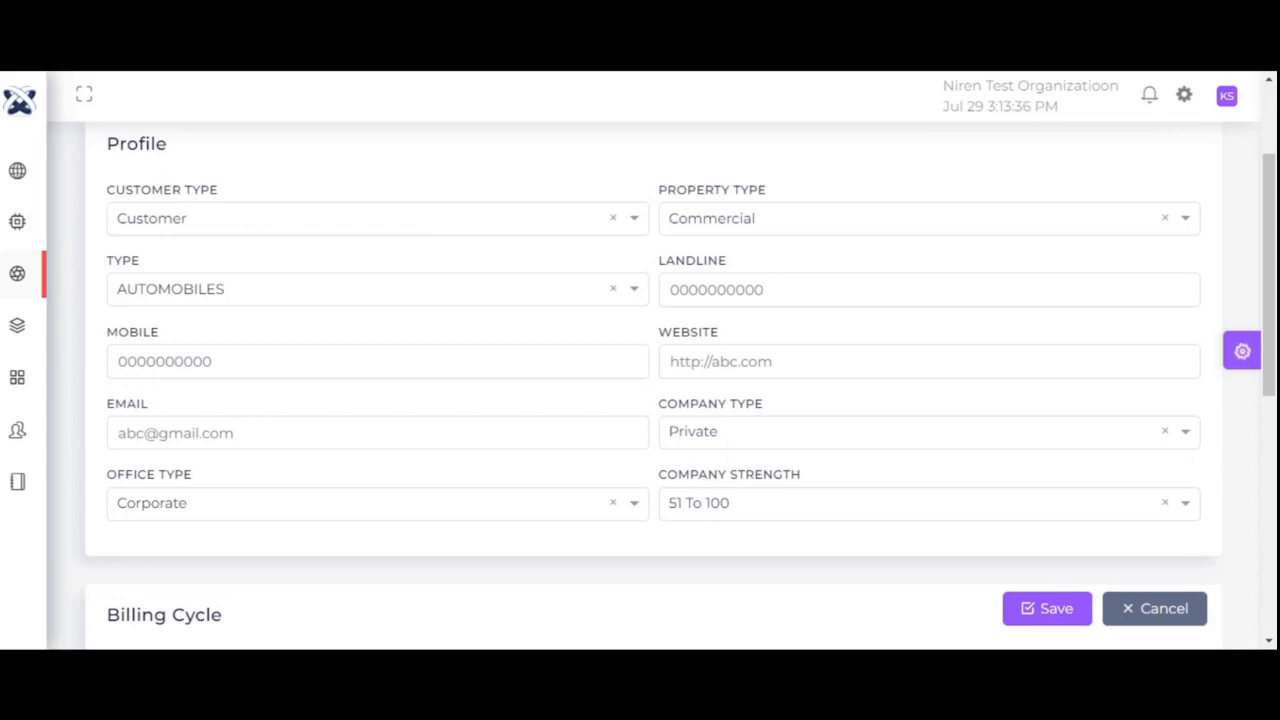
pyautogui.click(242, 220)
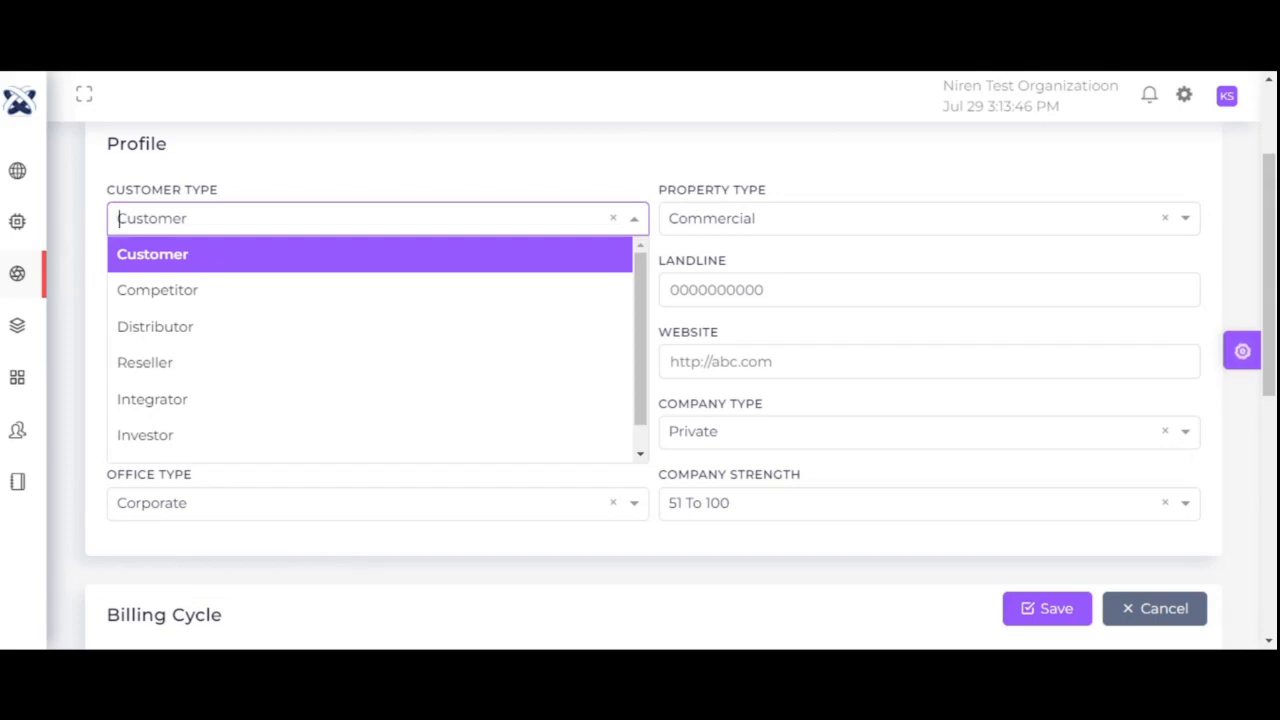
pyautogui.click(201, 257)
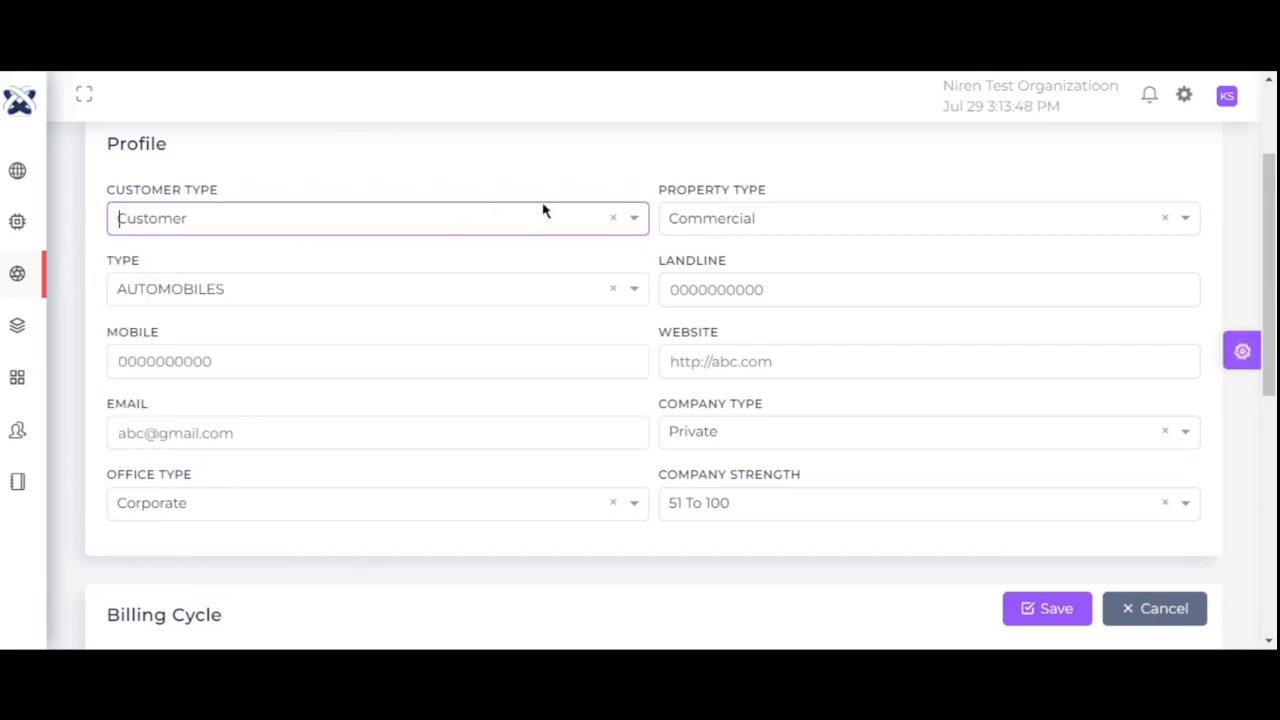
pyautogui.click(696, 220)
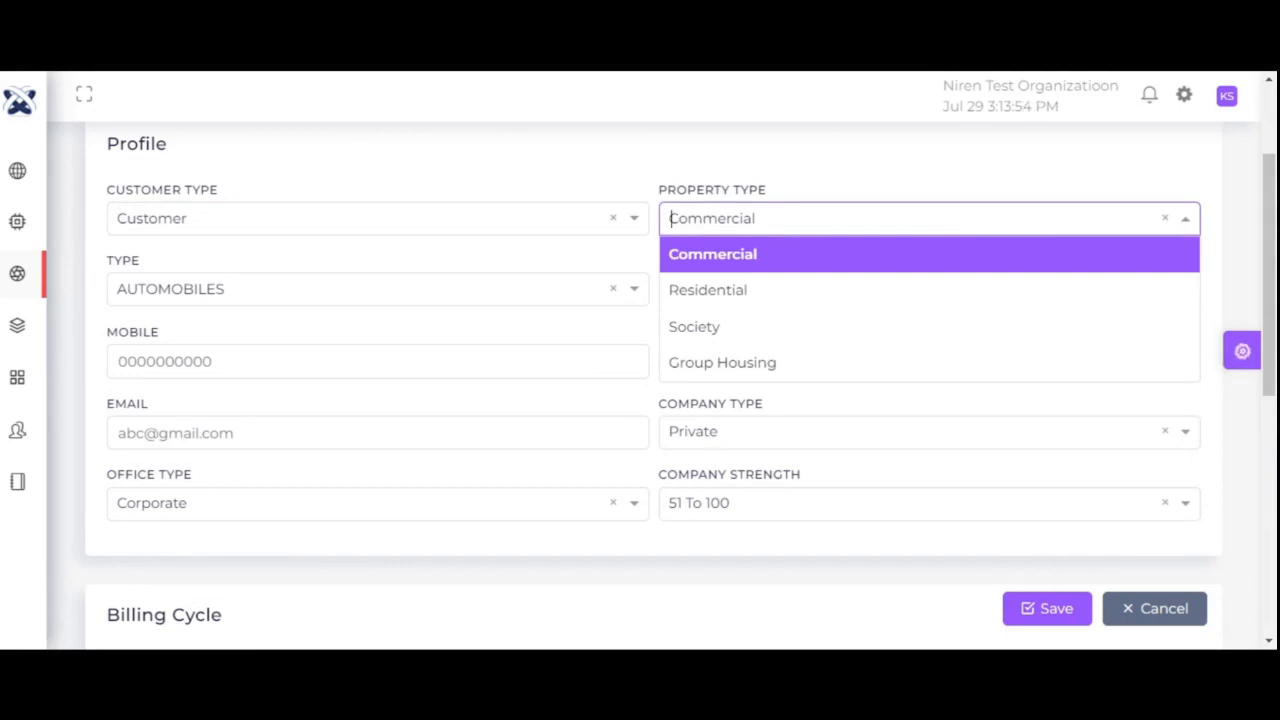
pyautogui.click(703, 256)
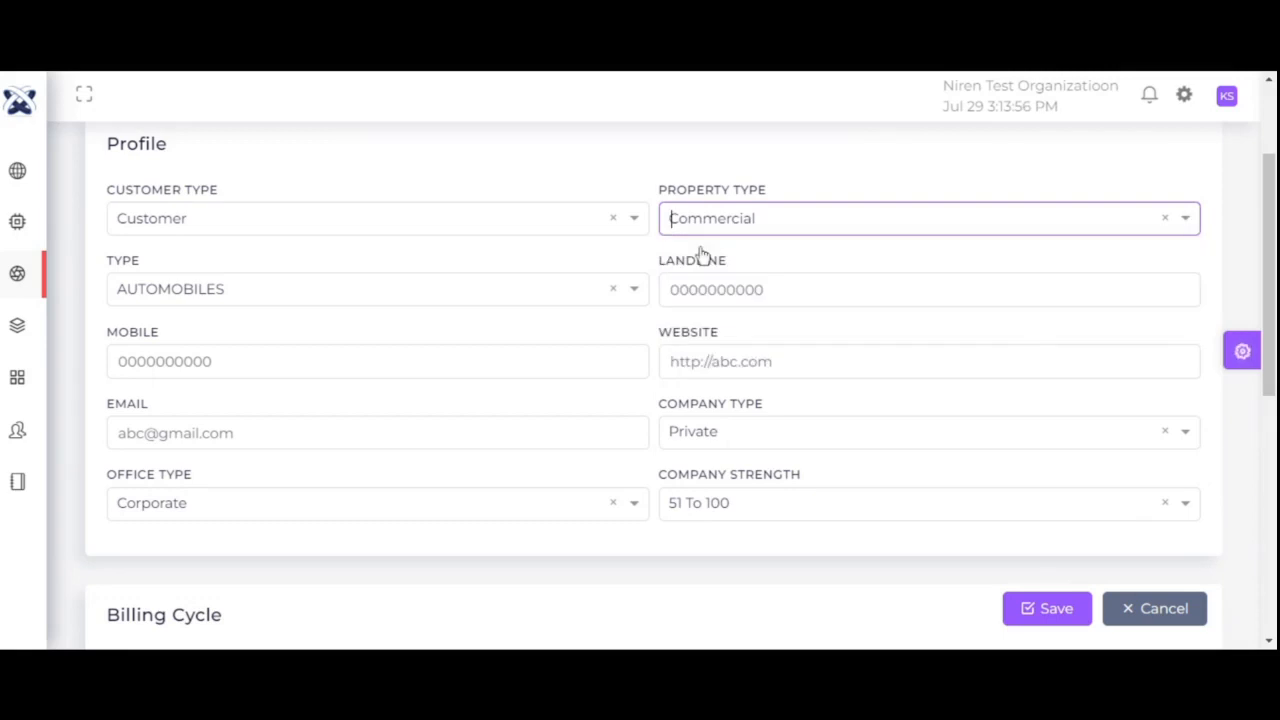
pyautogui.click(256, 288)
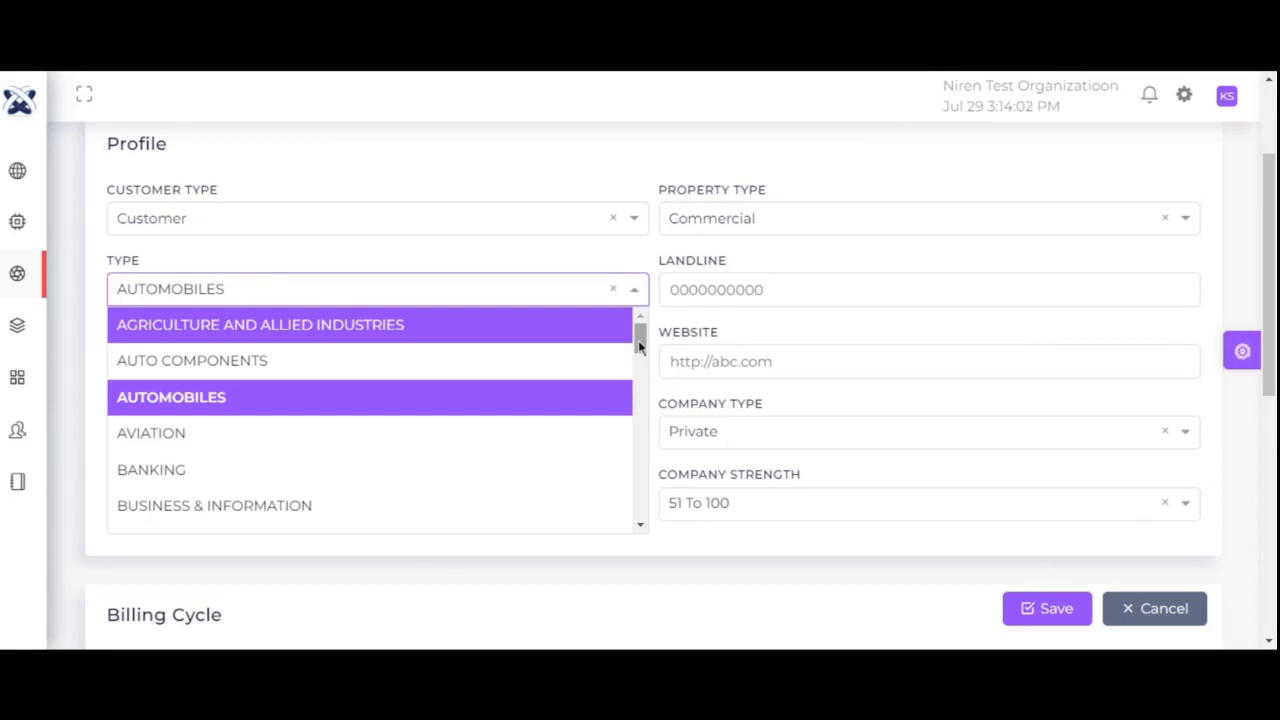
pyautogui.moveTo(640, 345)
pyautogui.mouseDown()
pyautogui.moveTo(638, 375)
pyautogui.moveTo(640, 322)
pyautogui.mouseUp()
# - Keep AUTOMOBILES as industry type and review the account's landline, mobile, website and email
pyautogui.click(450, 397)
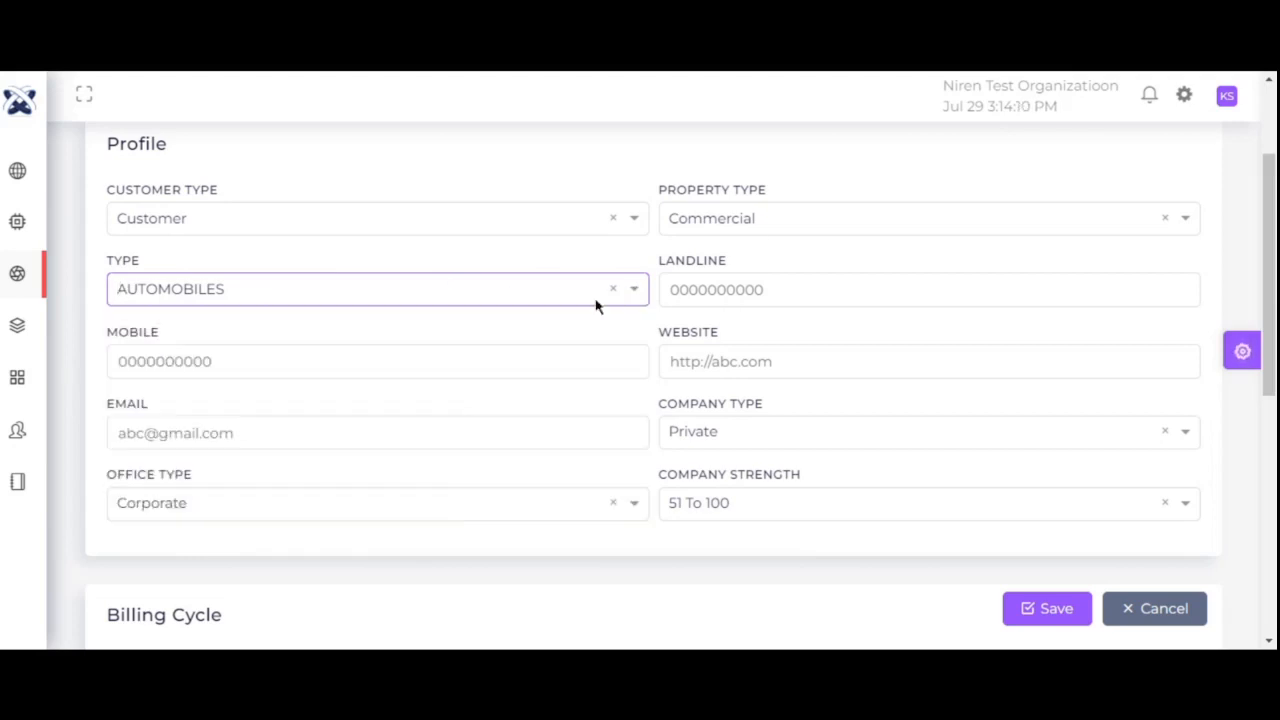
pyautogui.click(773, 294)
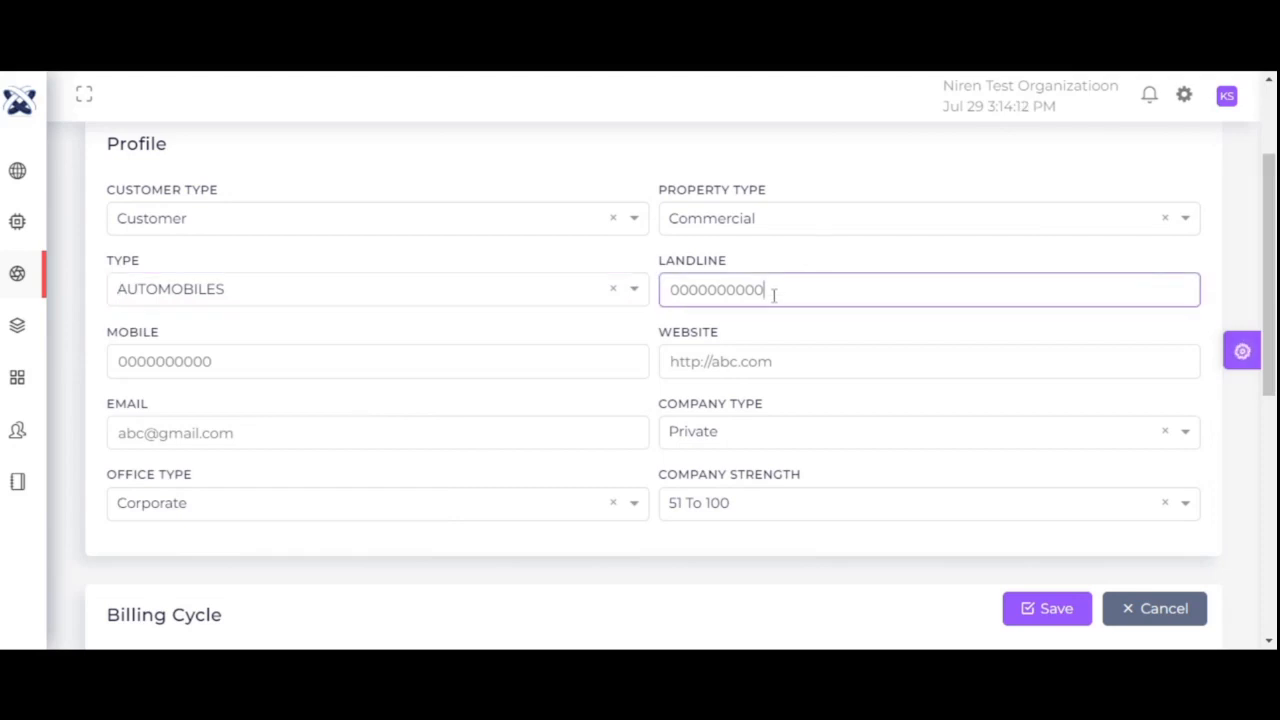
pyautogui.click(241, 360)
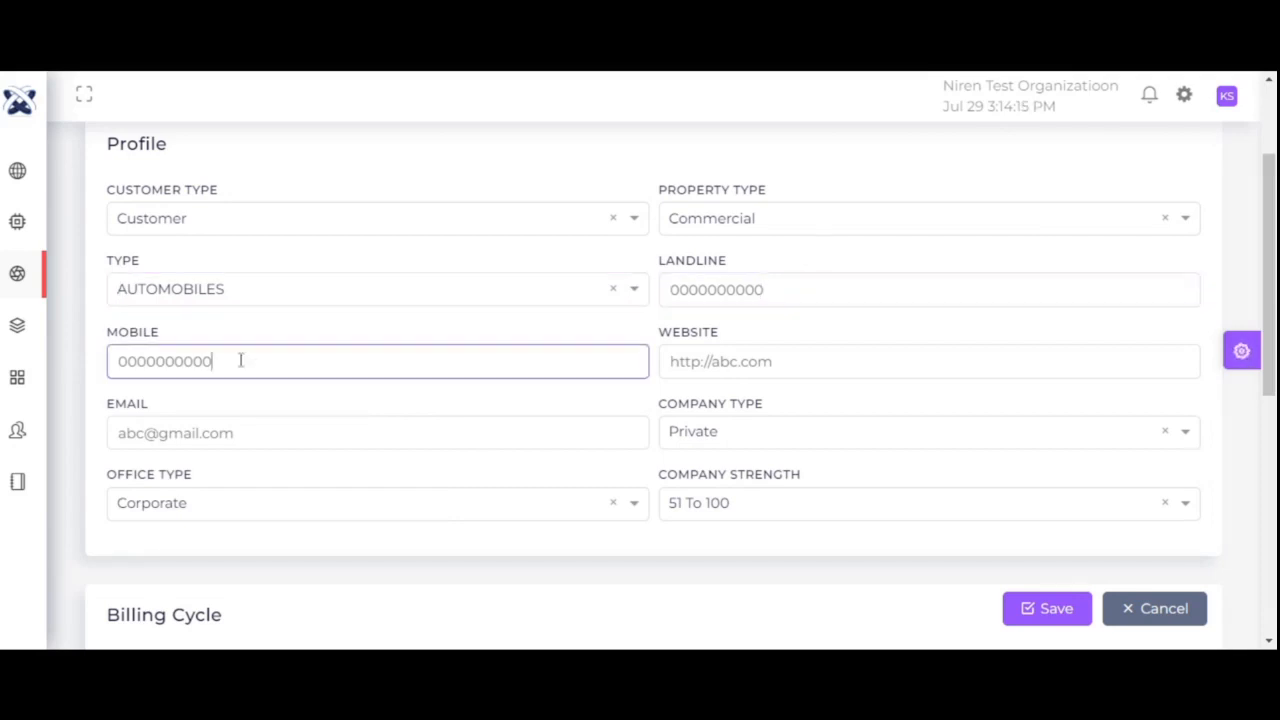
pyautogui.click(790, 363)
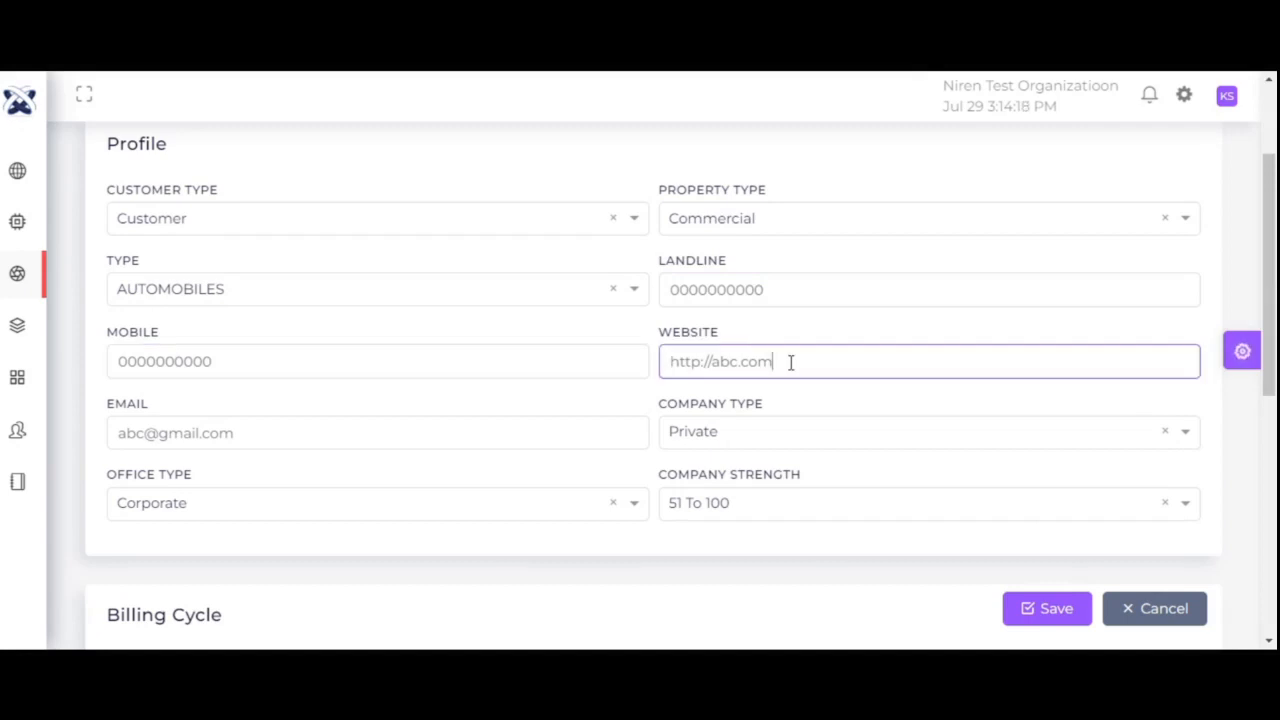
pyautogui.click(292, 443)
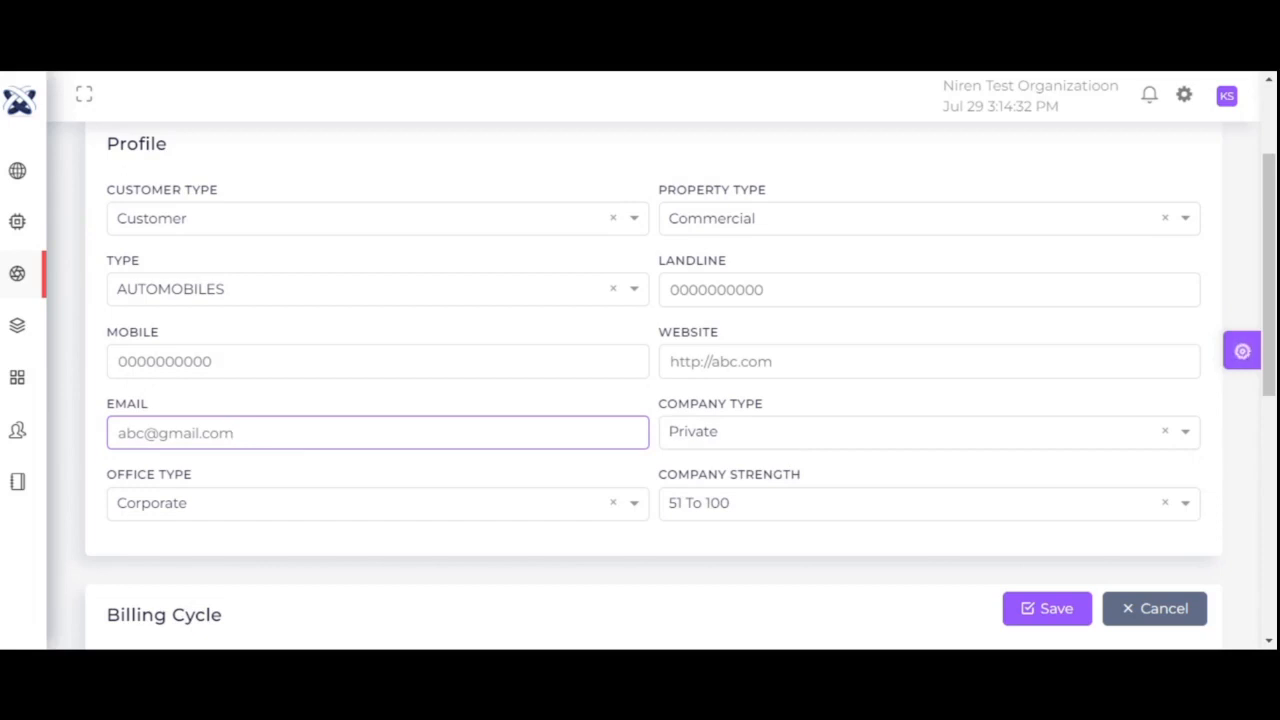
# - Keep company type Private, office type Corporate and company strength 51 To 100
pyautogui.click(774, 428)
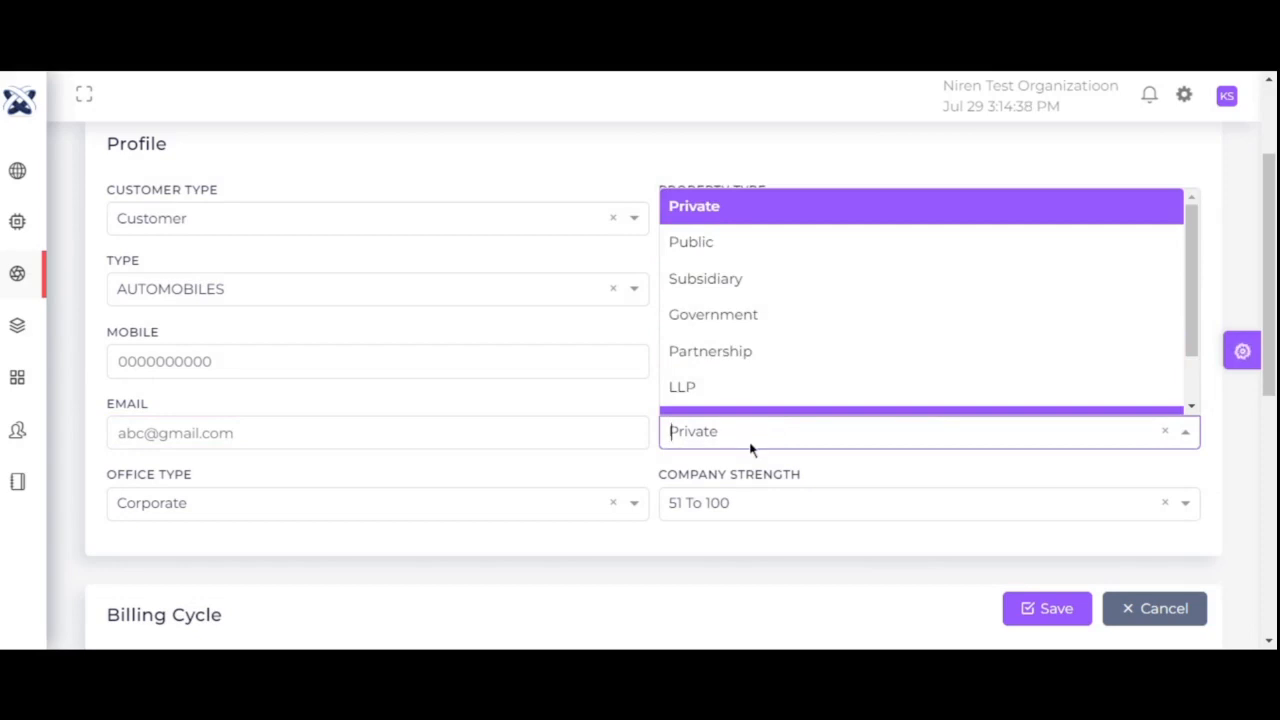
pyautogui.click(694, 207)
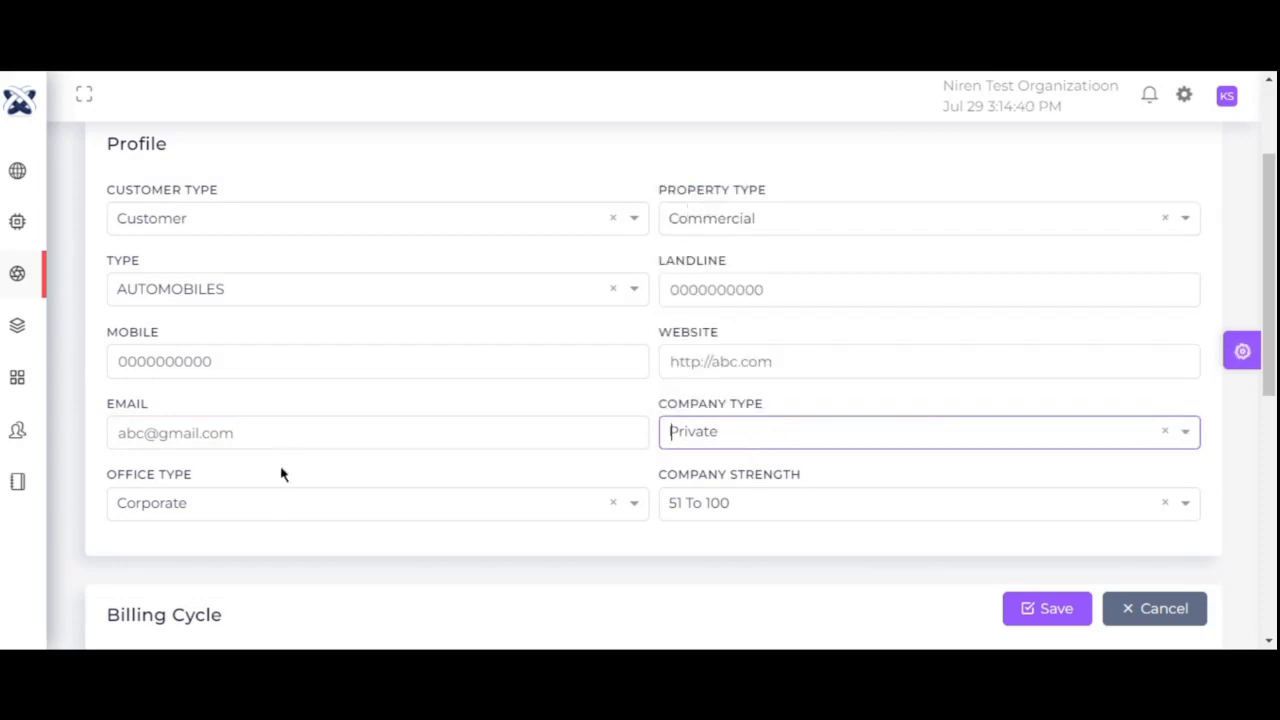
pyautogui.click(268, 506)
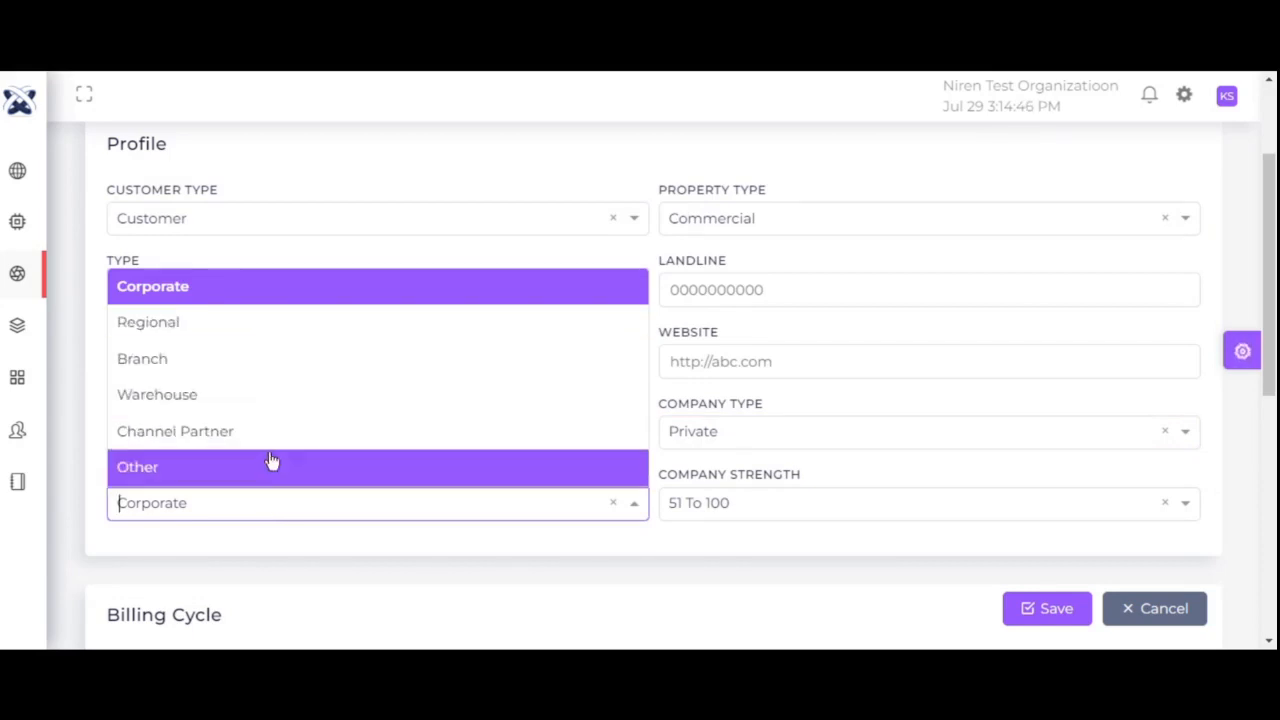
pyautogui.click(220, 286)
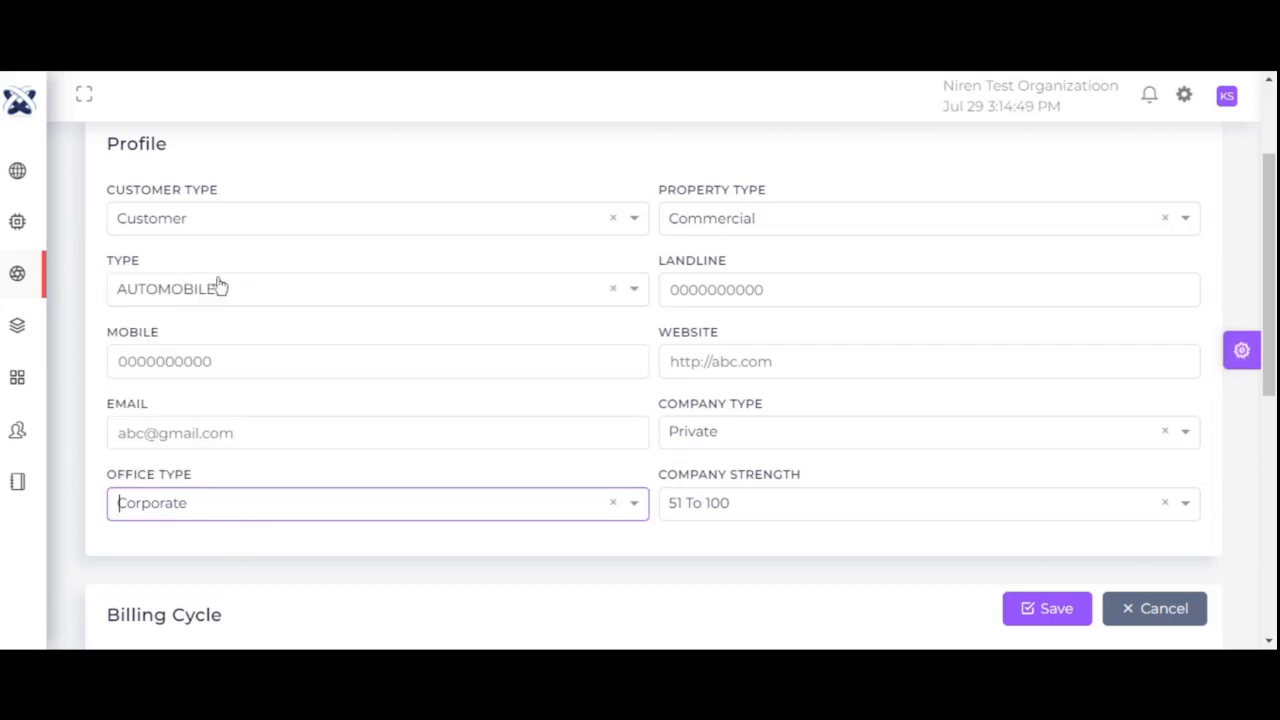
pyautogui.click(757, 507)
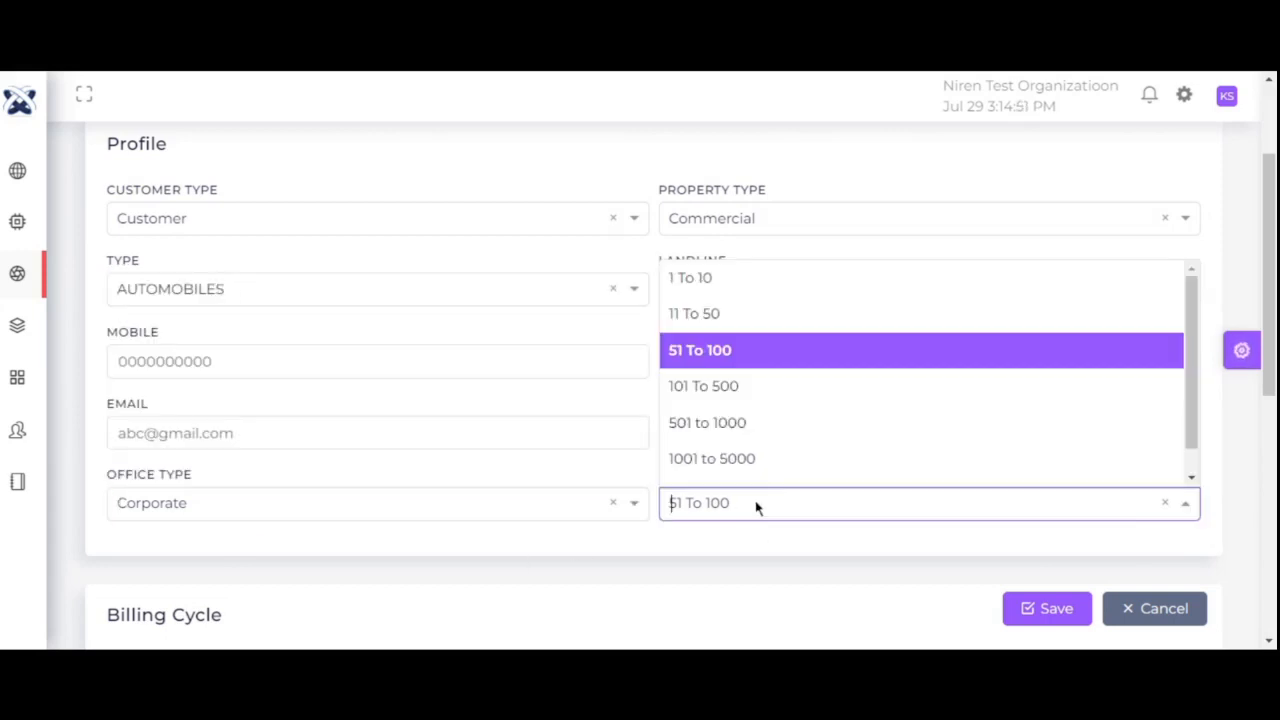
pyautogui.click(728, 358)
pyautogui.moveTo(1266, 340); pyautogui.dragTo(1268, 562)
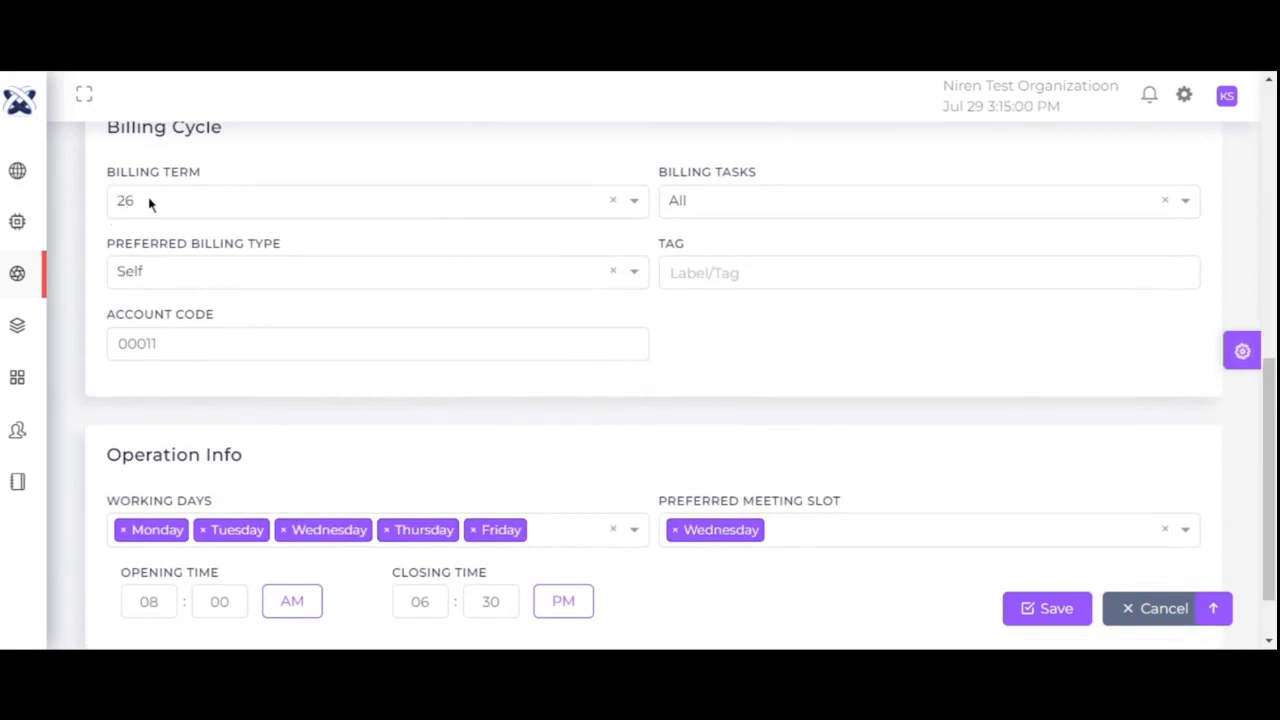
pyautogui.click(186, 202)
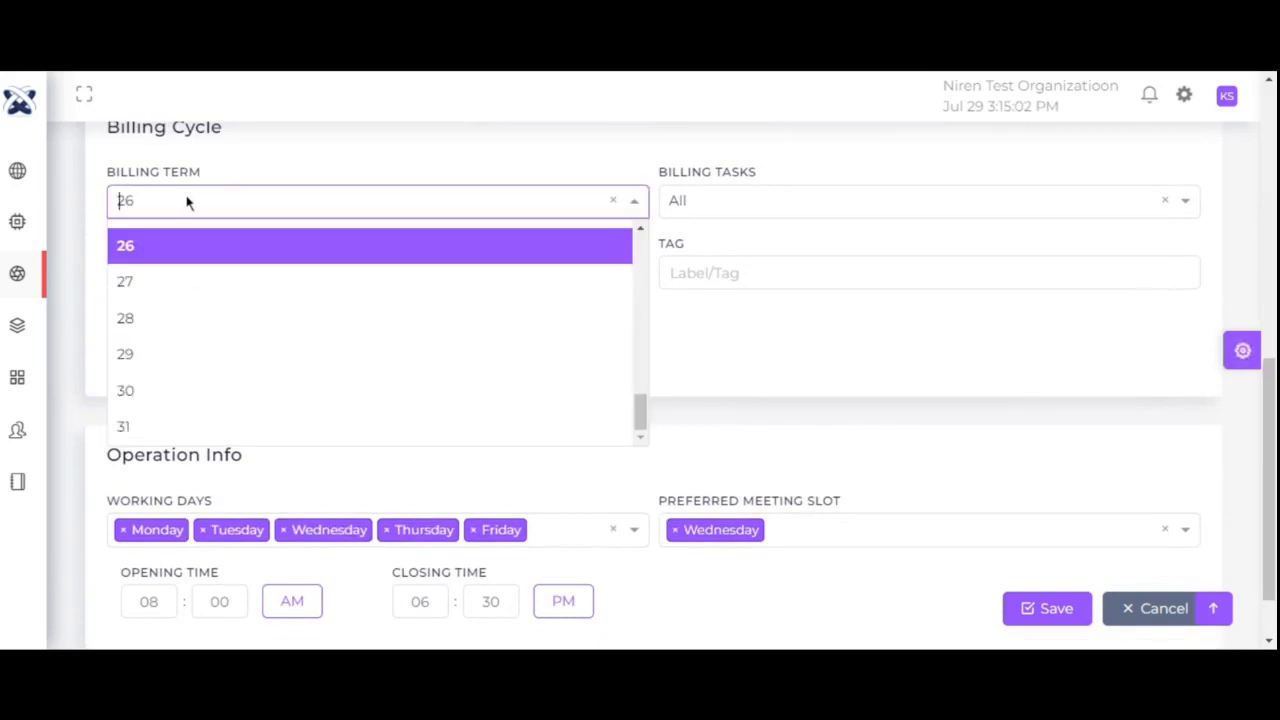
pyautogui.click(196, 251)
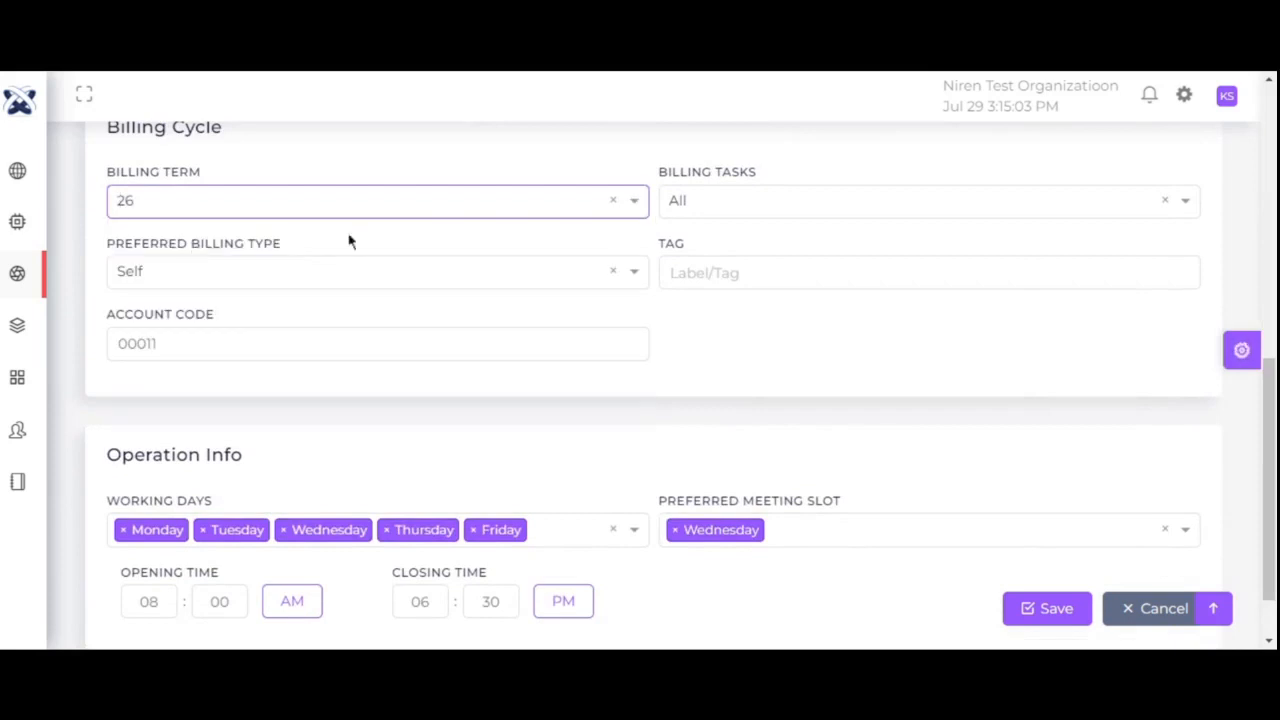
pyautogui.click(772, 208)
pyautogui.click(765, 236)
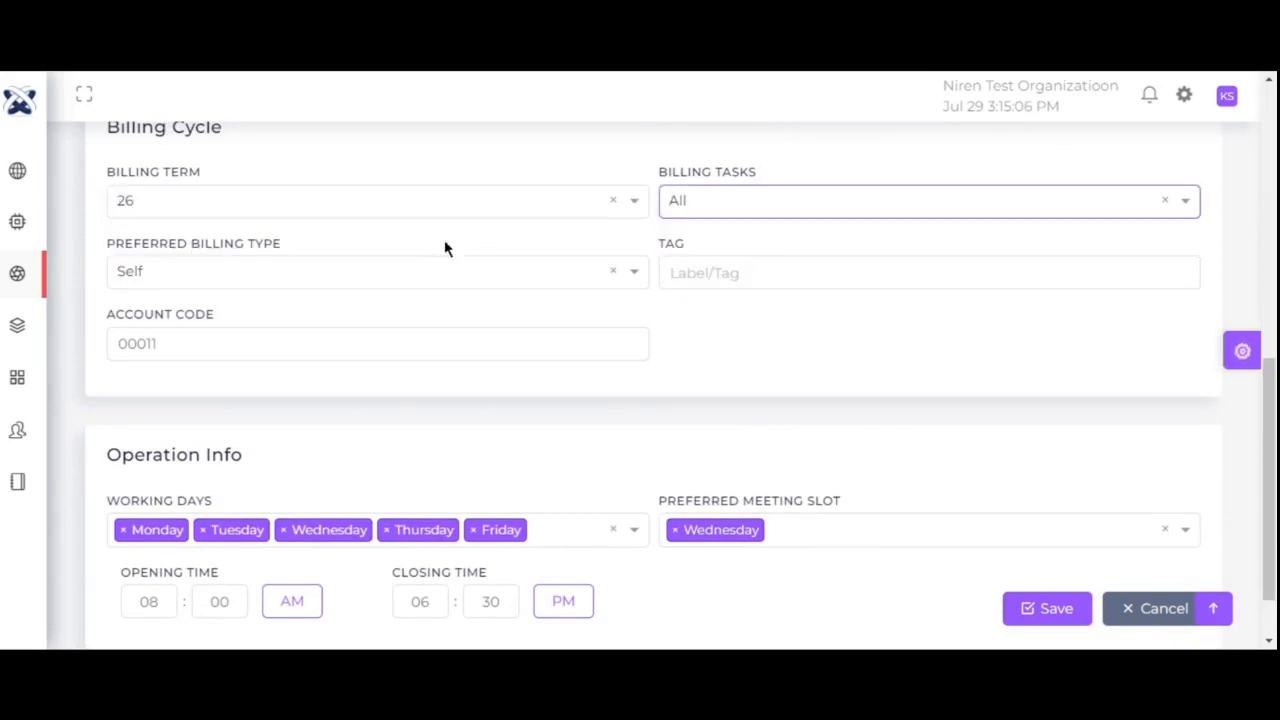
pyautogui.click(269, 275)
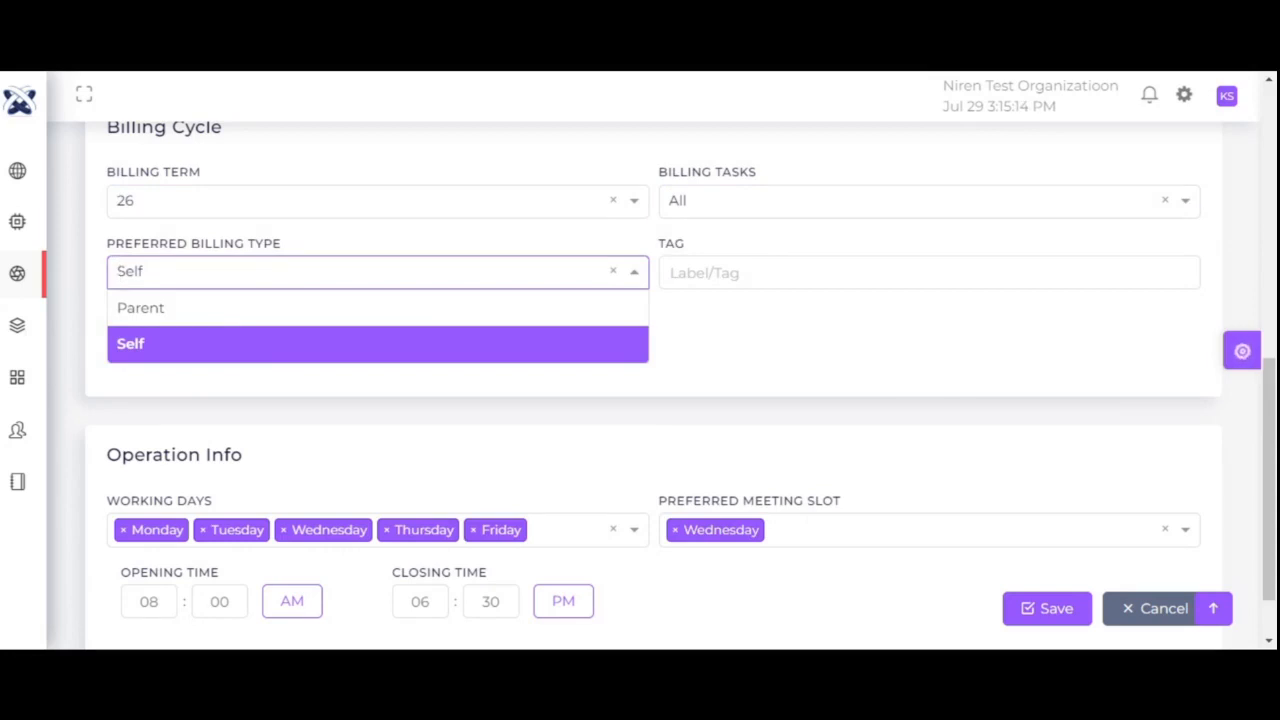
pyautogui.click(258, 344)
pyautogui.click(796, 271)
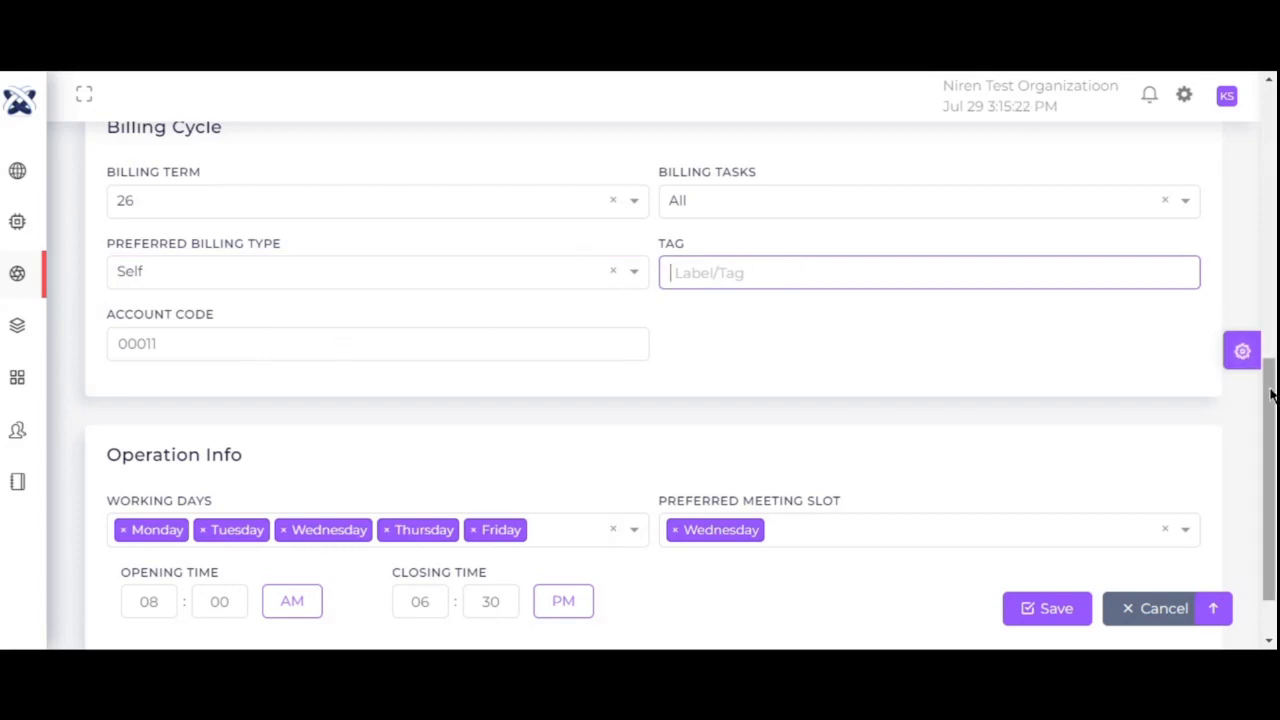
pyautogui.moveTo(1272, 395); pyautogui.dragTo(1266, 509)
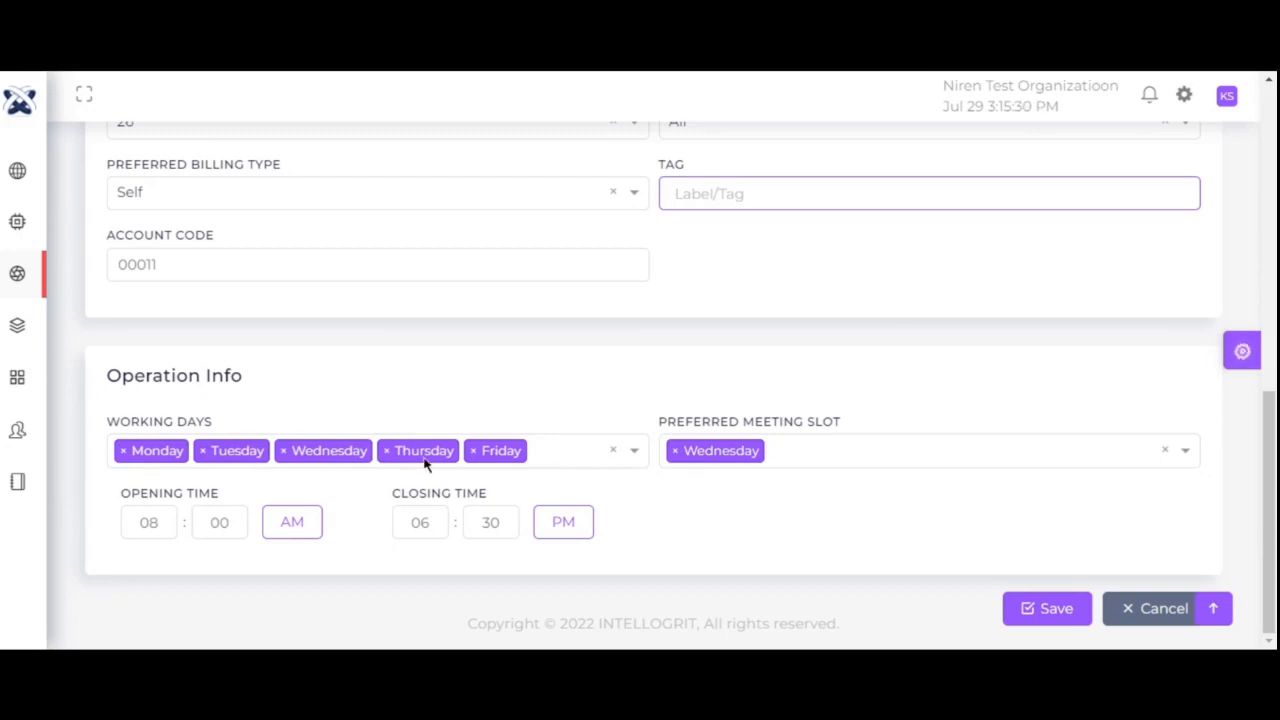
pyautogui.click(792, 450)
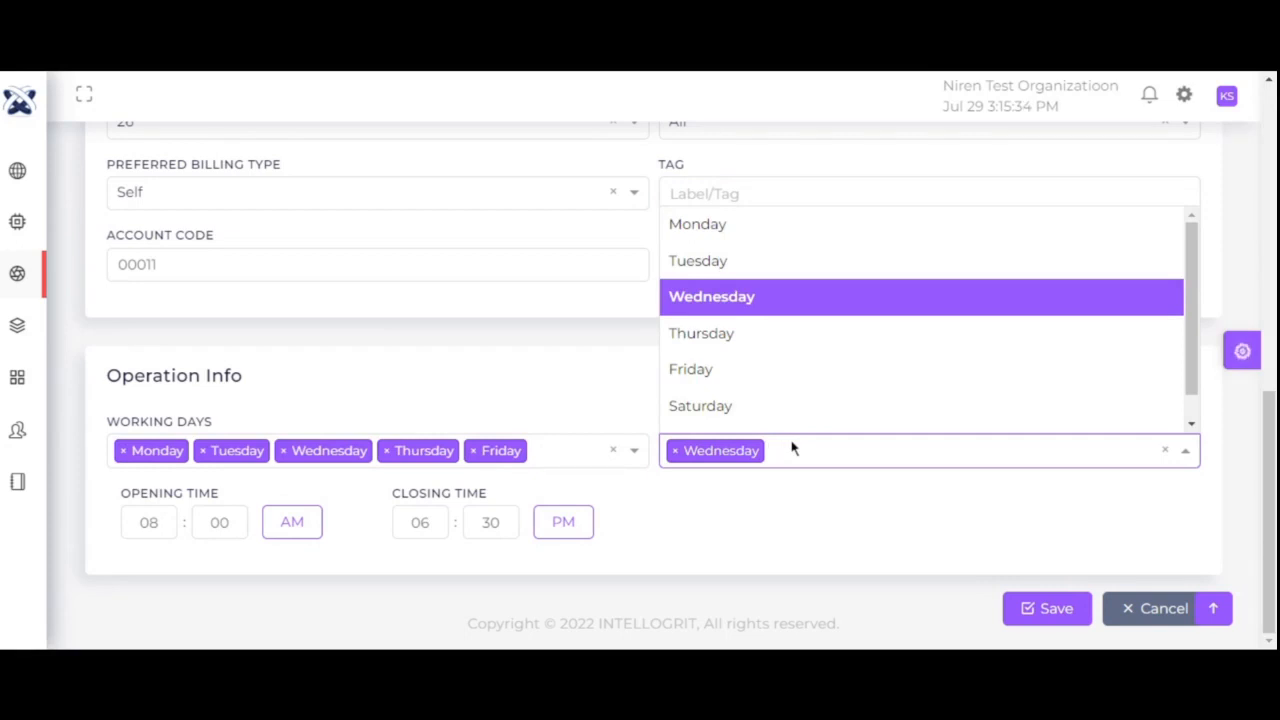
pyautogui.click(691, 296)
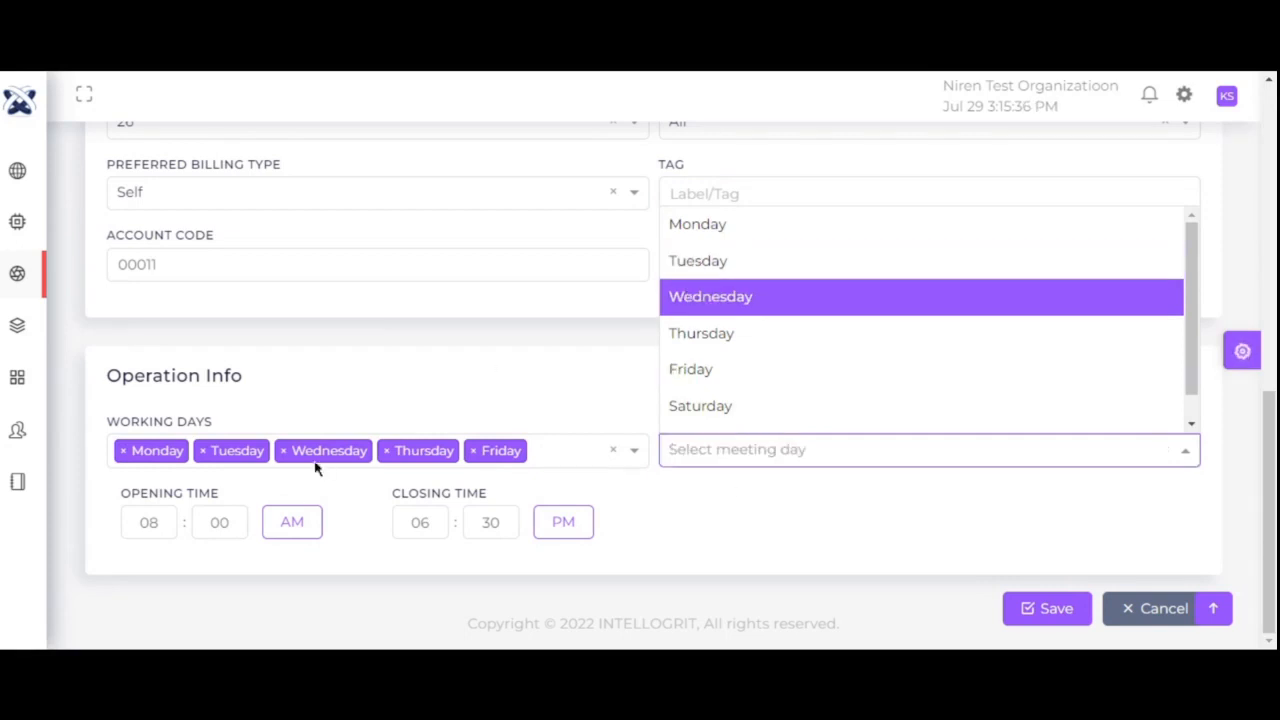
pyautogui.click(716, 306)
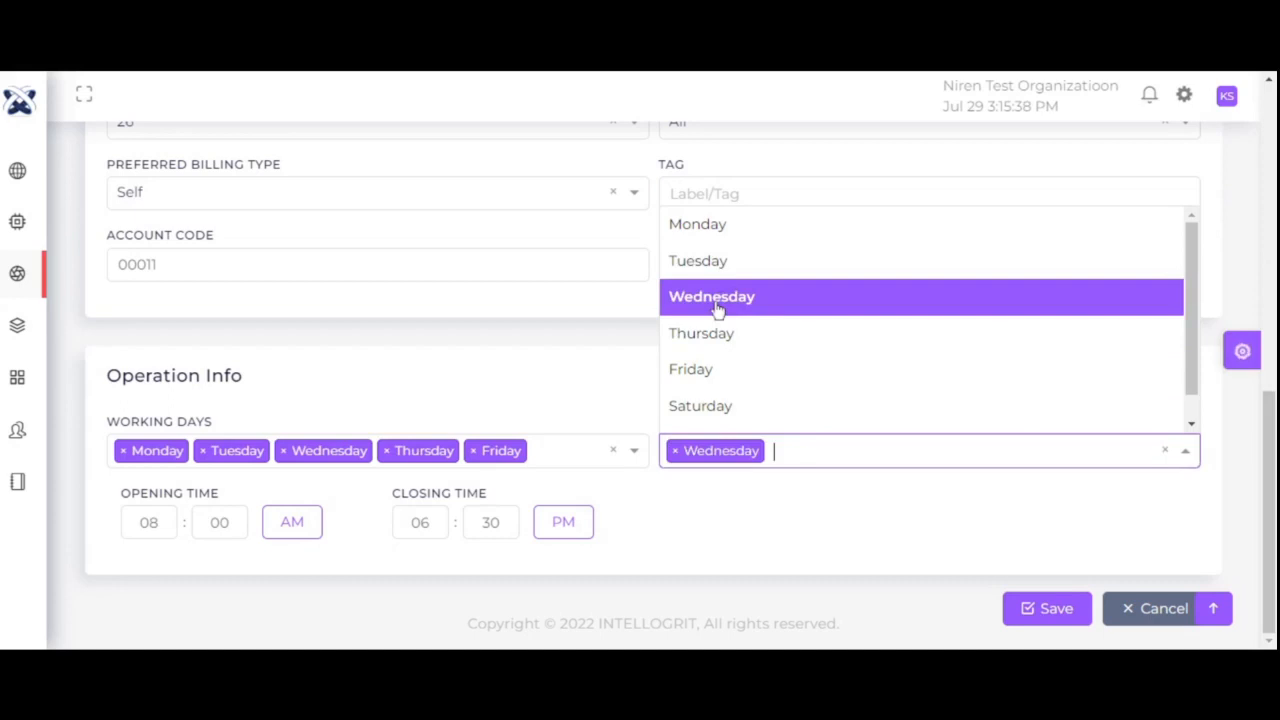
pyautogui.click(743, 545)
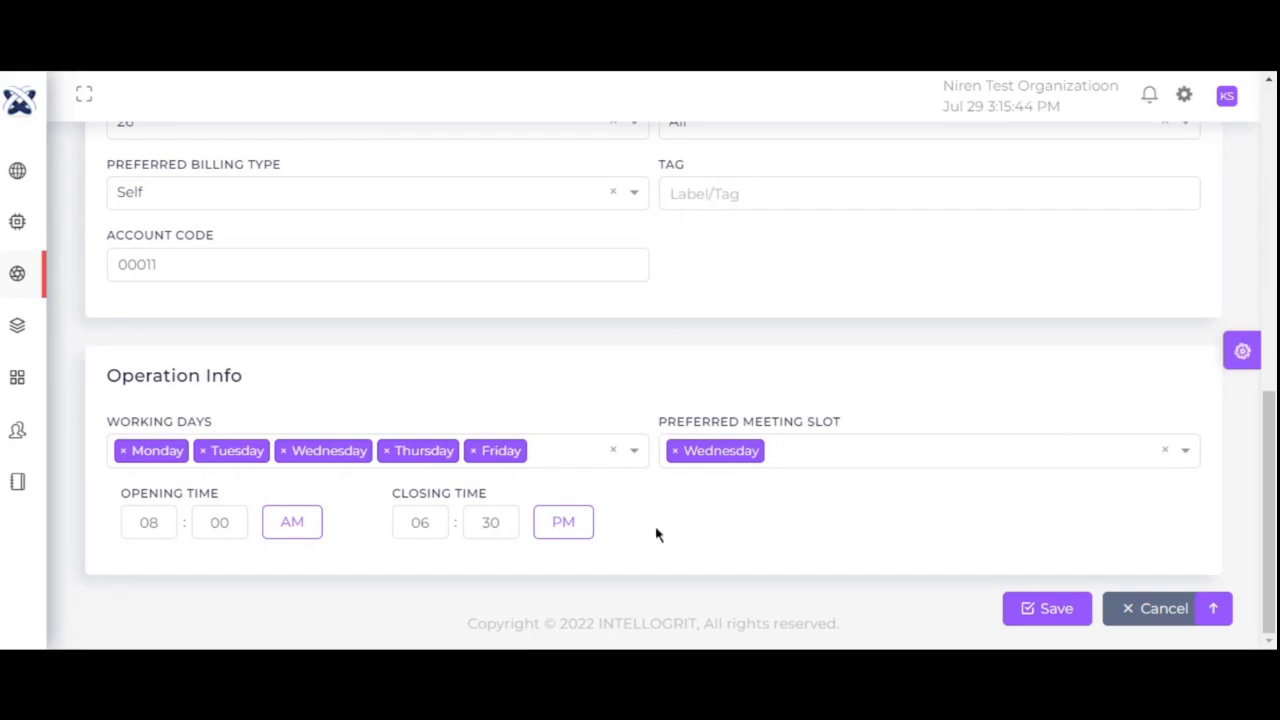
# - Go to ABC's Deal tab and open the S_Consumer deal for editing
pyautogui.scroll(10, 1270, 487)
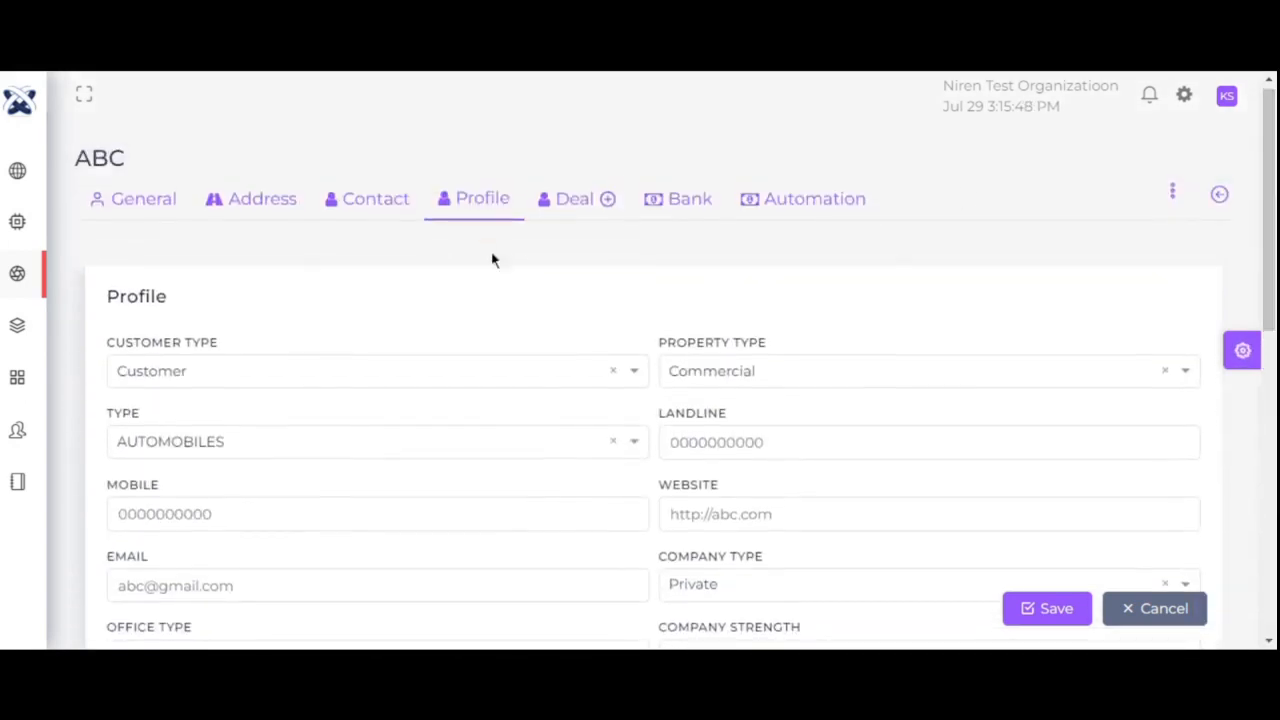
pyautogui.click(563, 198)
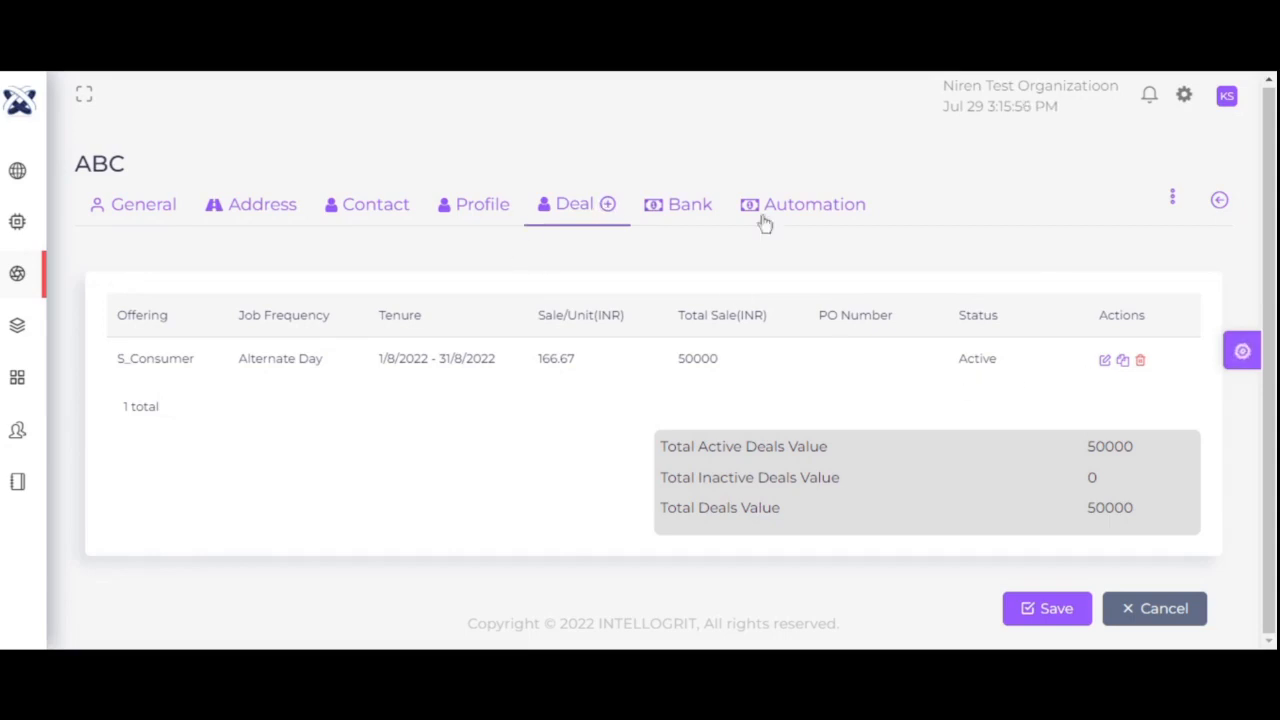
pyautogui.click(1105, 361)
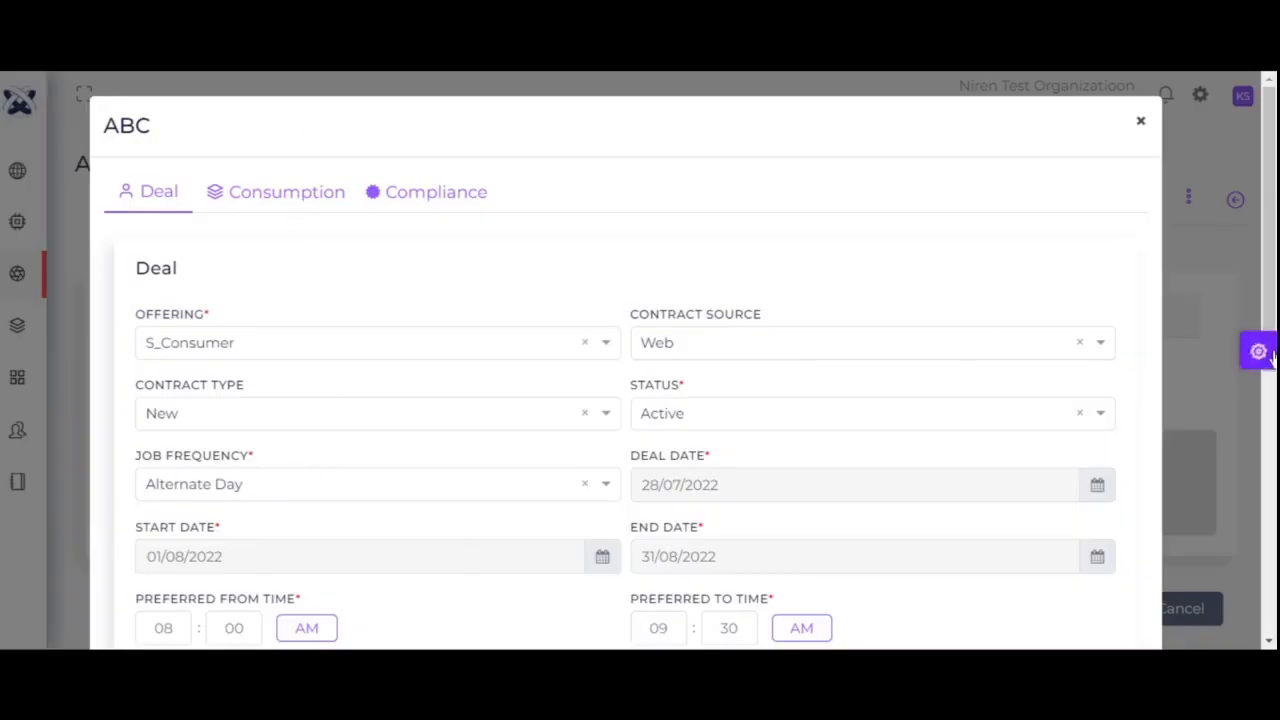
pyautogui.scroll(-2, 1262, 402)
pyautogui.moveTo(1262, 399); pyautogui.dragTo(1262, 386)
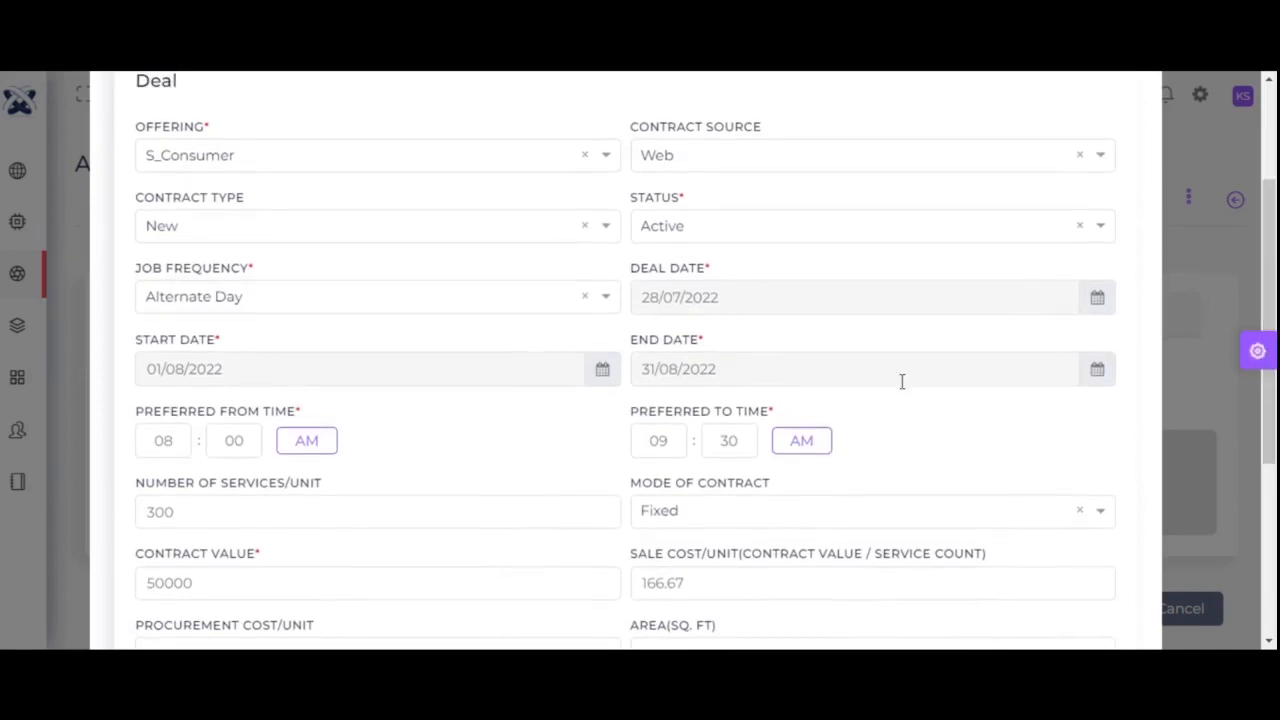
pyautogui.click(279, 157)
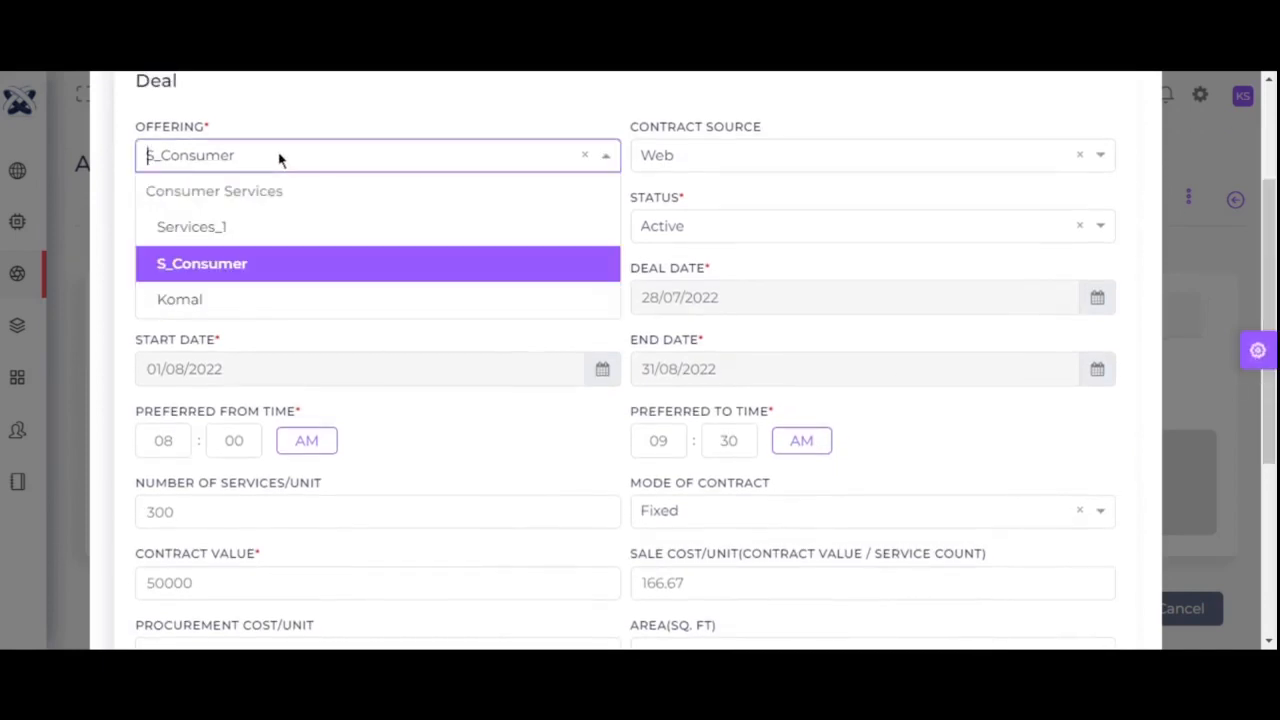
pyautogui.click(275, 266)
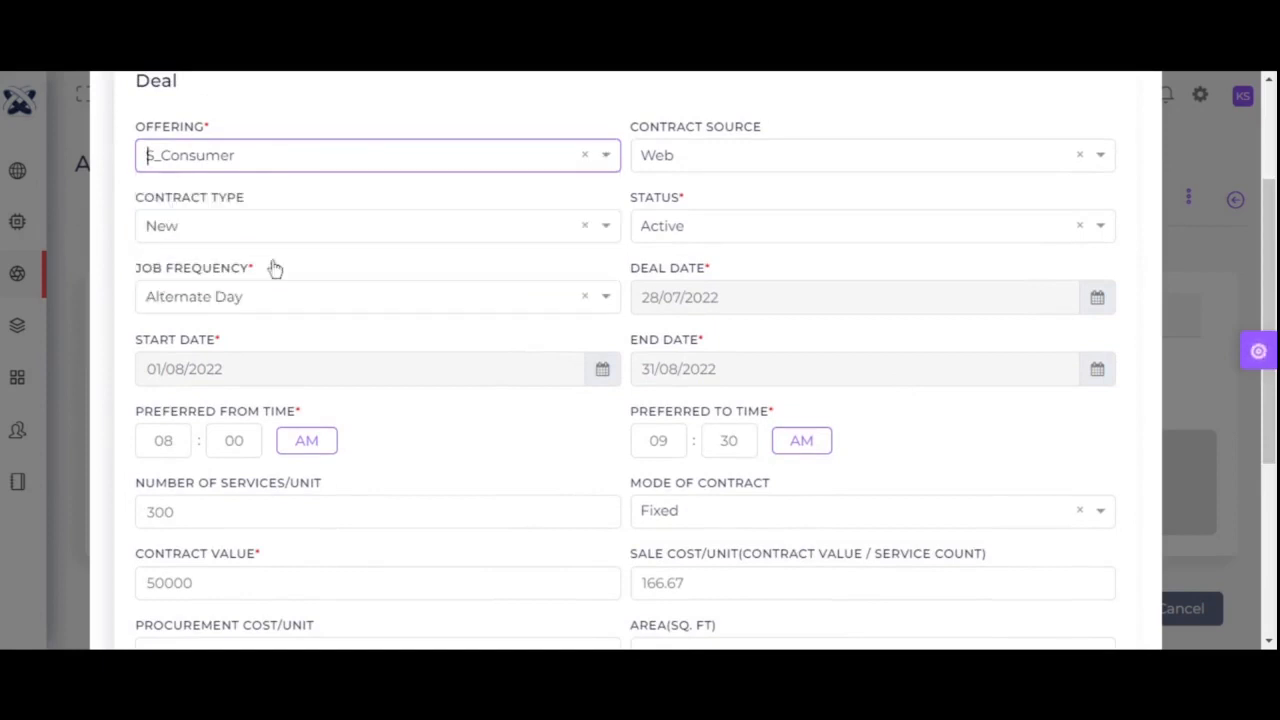
pyautogui.click(695, 170)
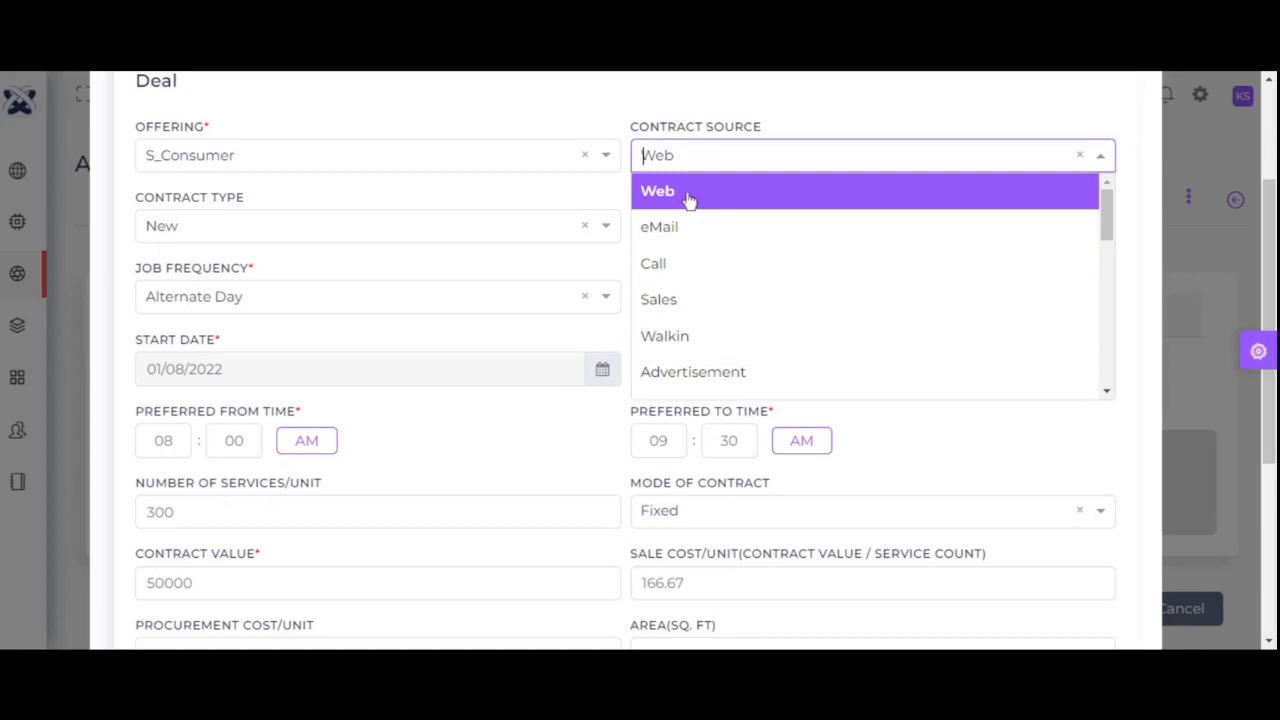
pyautogui.click(689, 198)
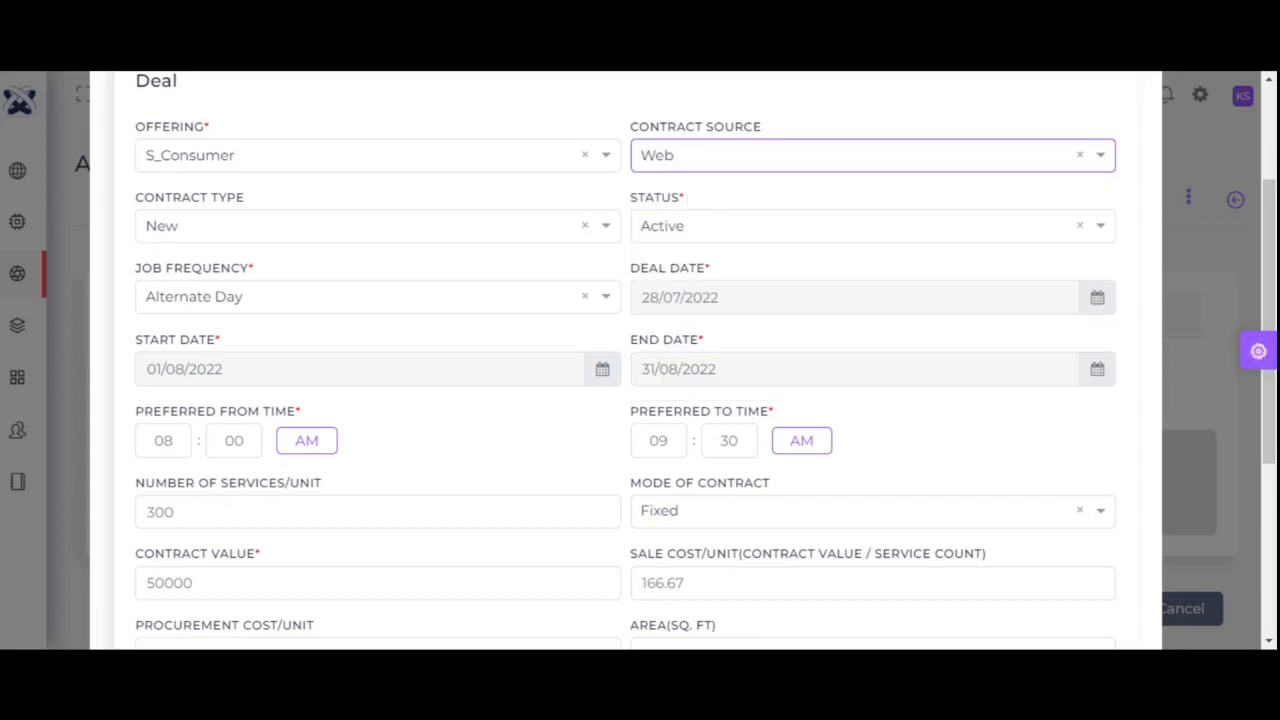
pyautogui.click(680, 160)
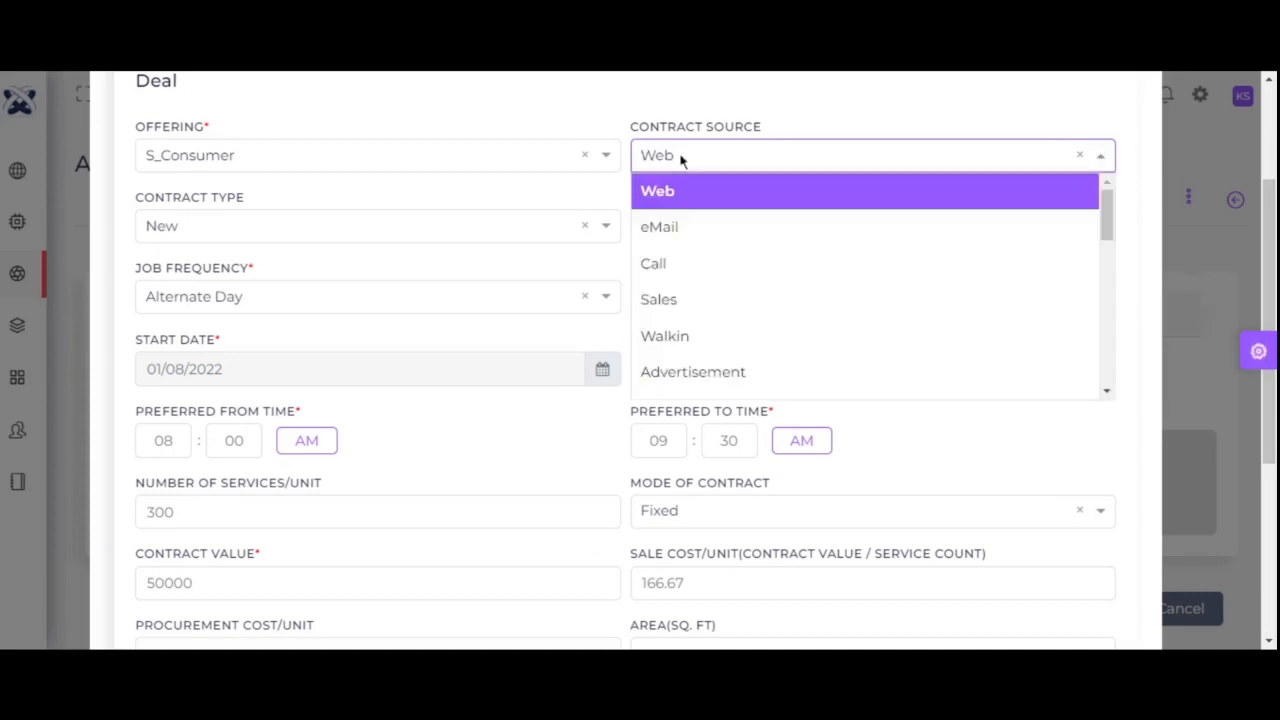
pyautogui.click(678, 198)
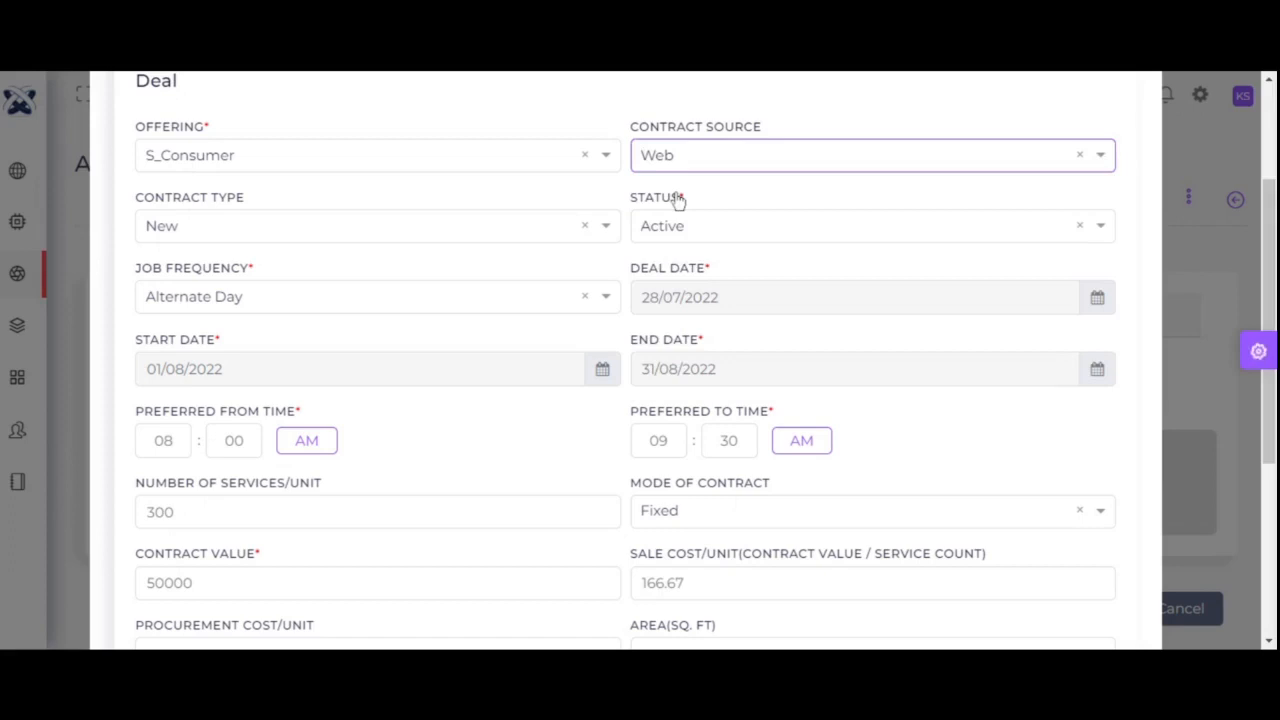
pyautogui.click(343, 233)
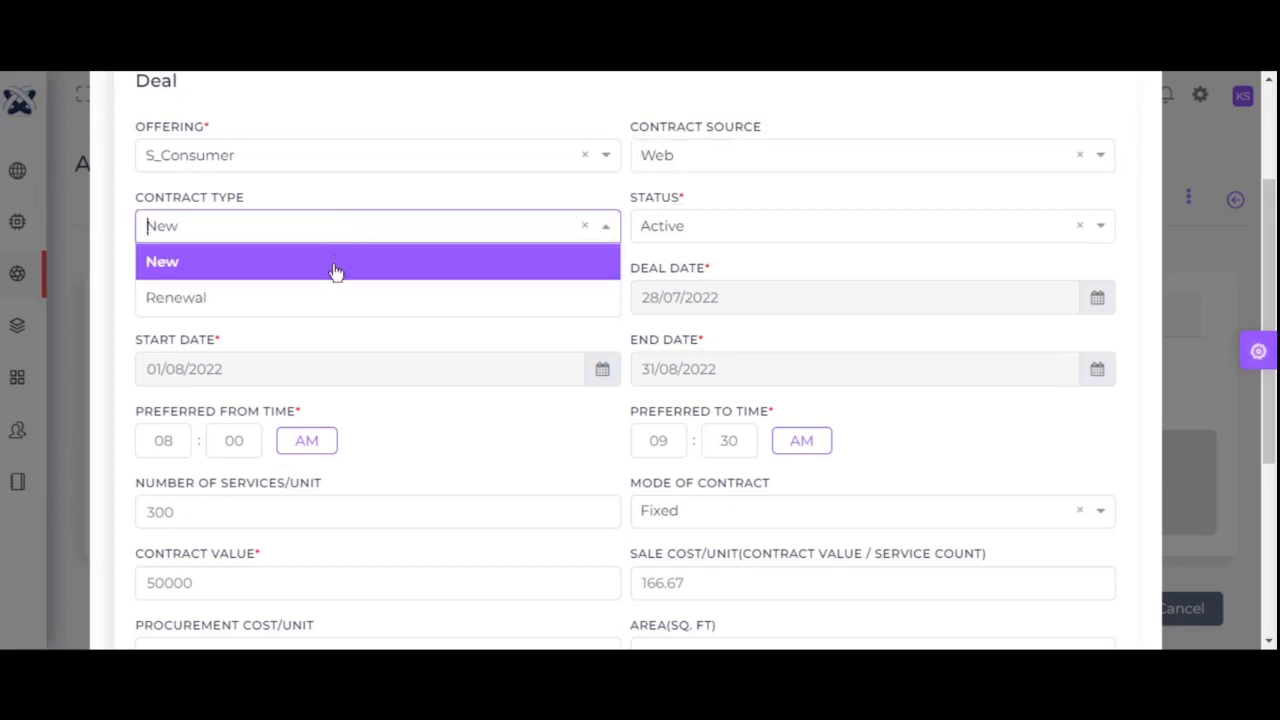
pyautogui.click(336, 266)
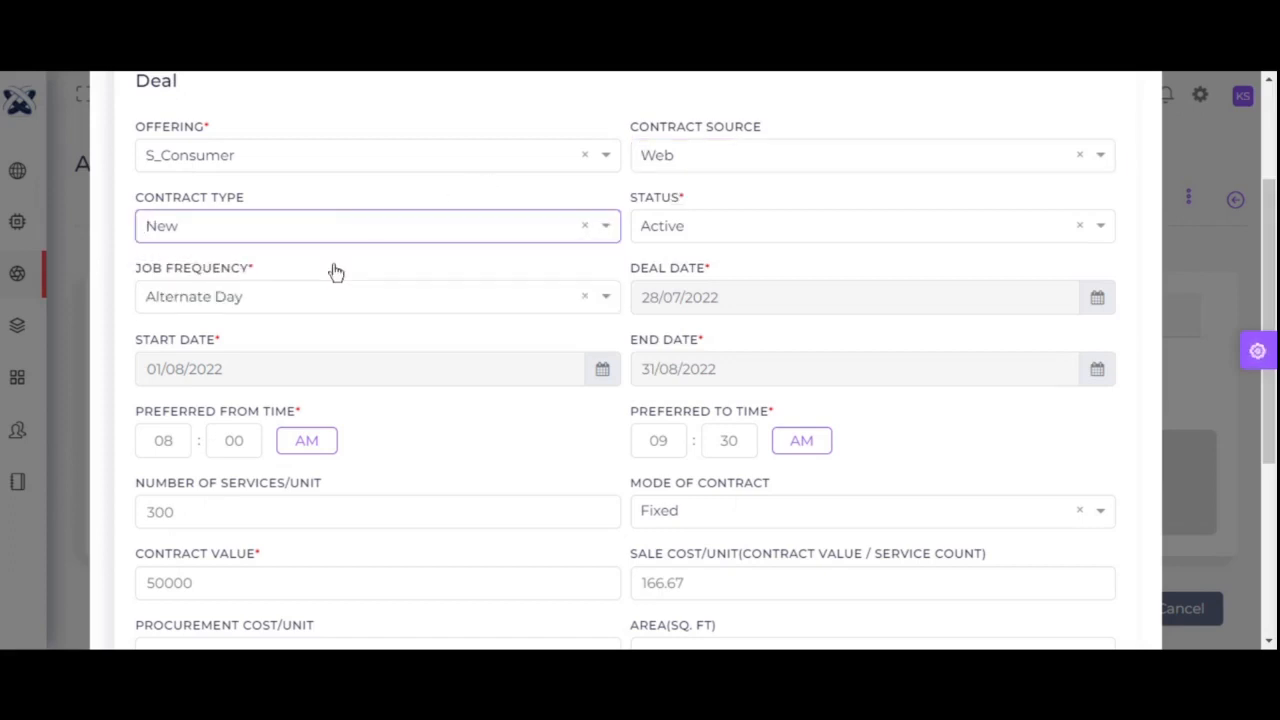
pyautogui.click(726, 231)
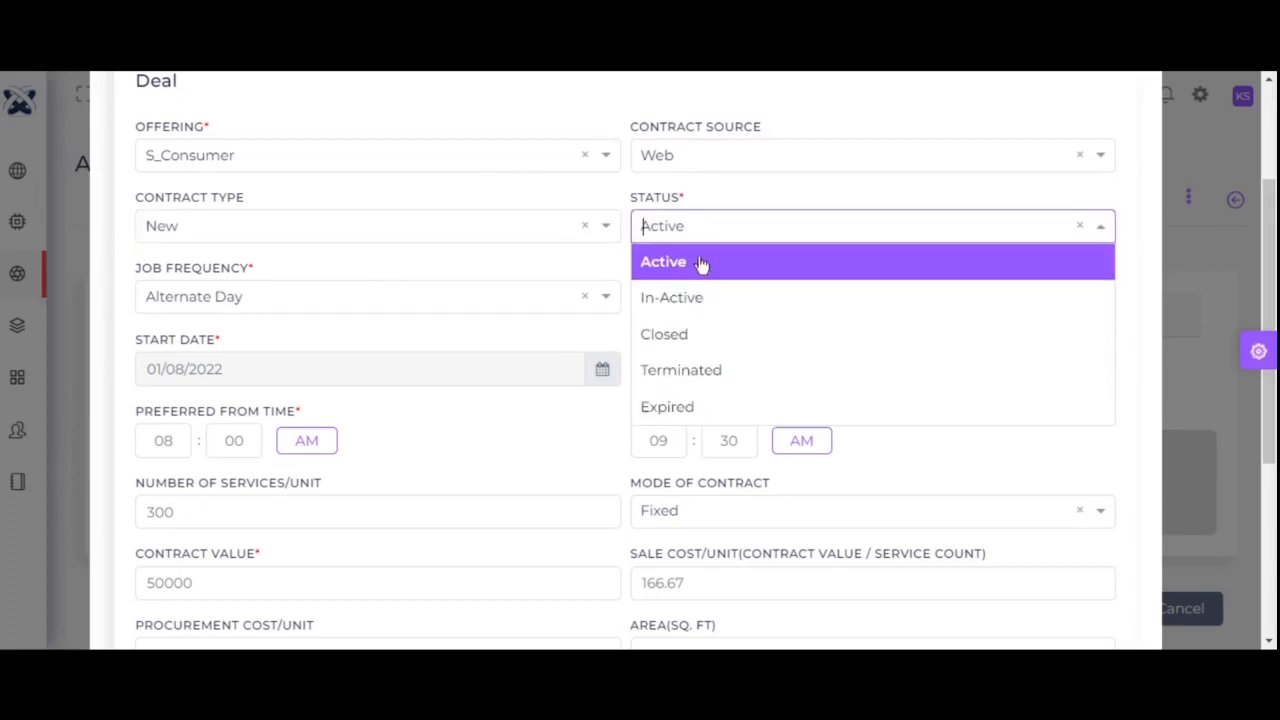
pyautogui.click(702, 262)
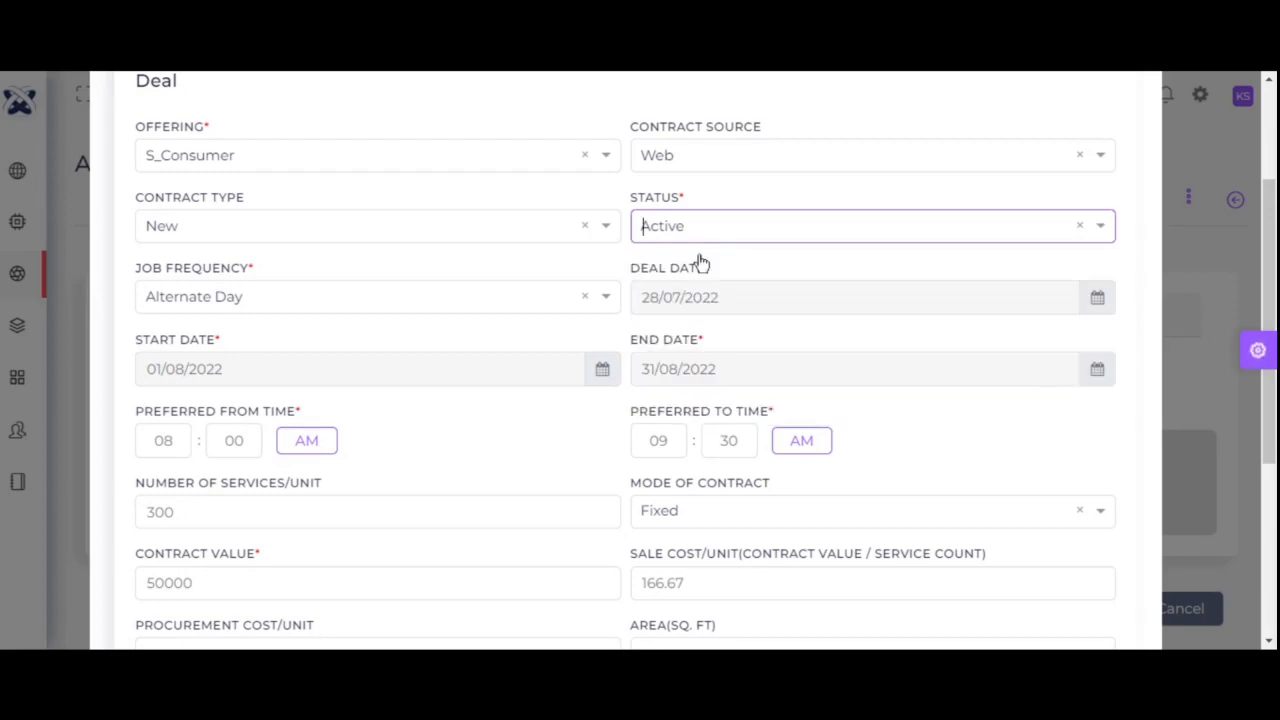
pyautogui.click(255, 300)
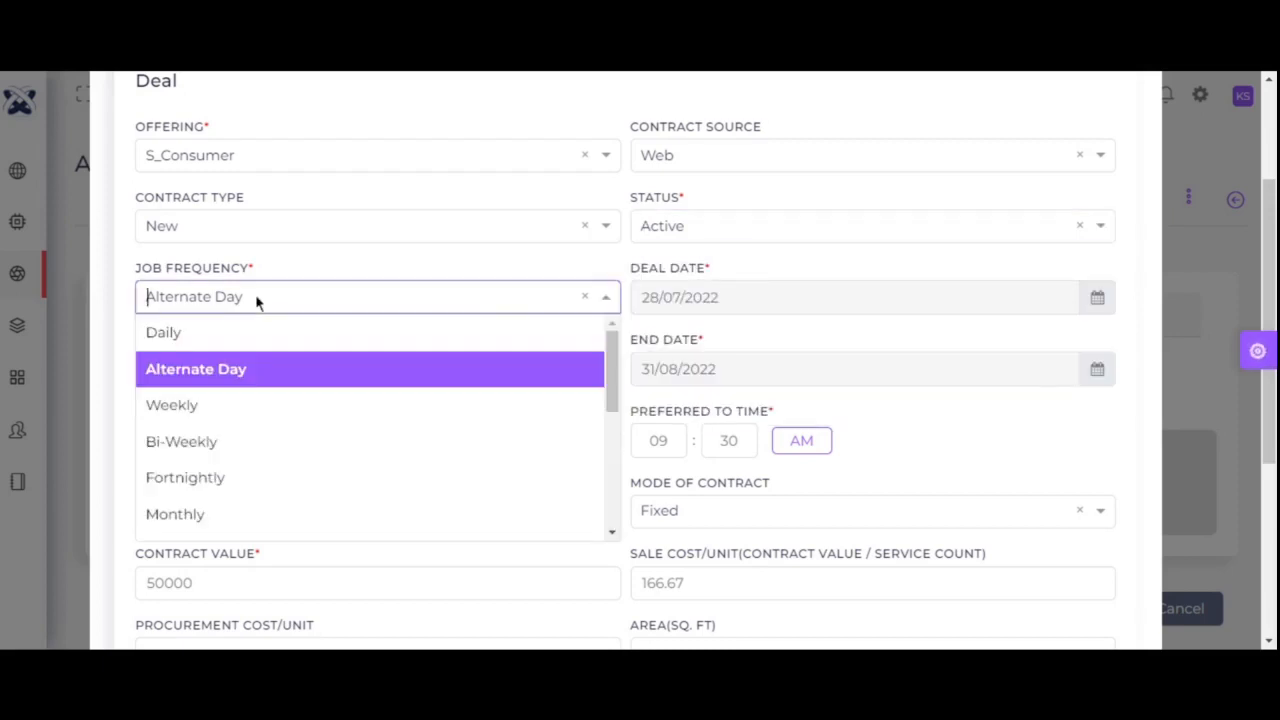
pyautogui.click(245, 378)
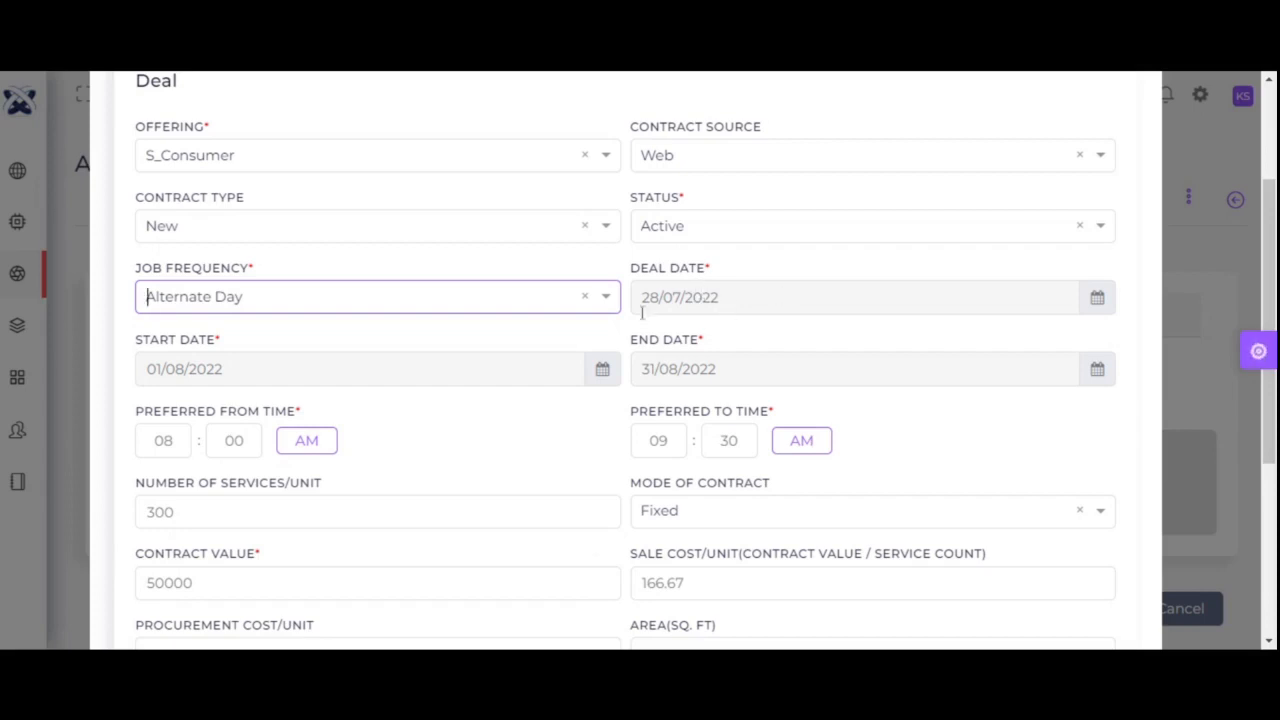
pyautogui.click(292, 376)
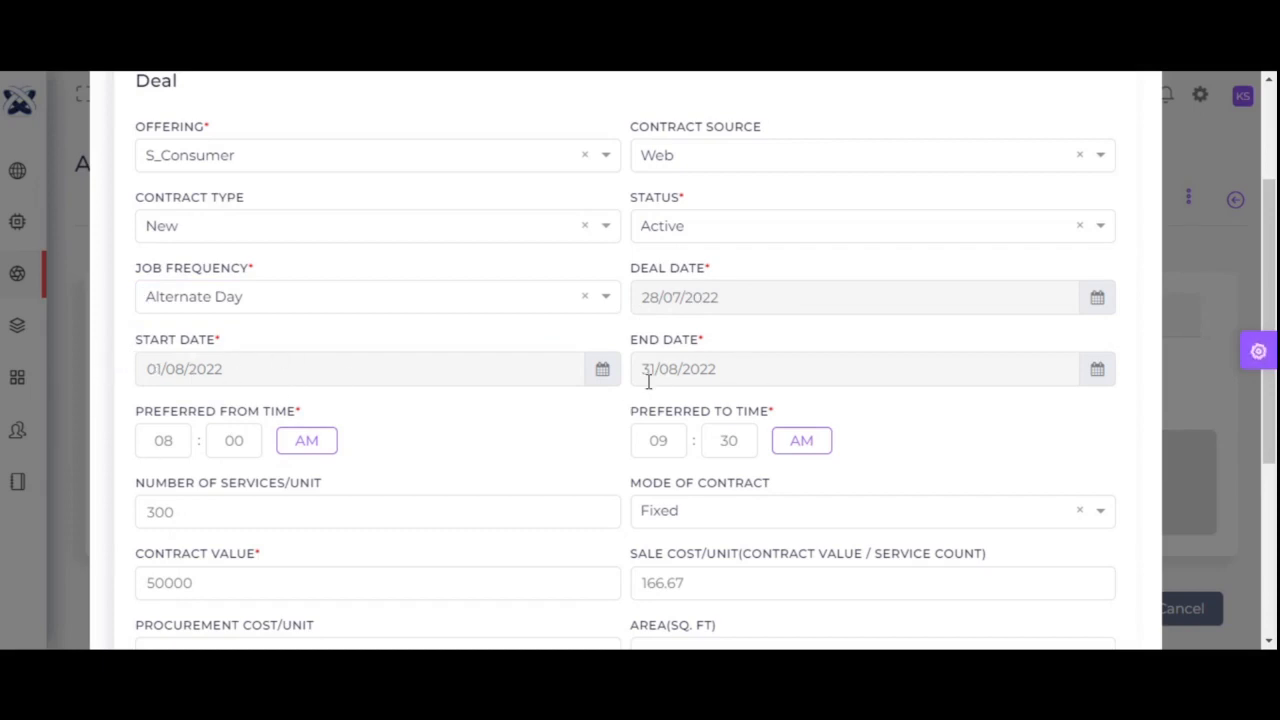
# - Keep Fixed as mode of contract and review contract value, unit costs and area
pyautogui.moveTo(1272, 278); pyautogui.dragTo(1272, 346)
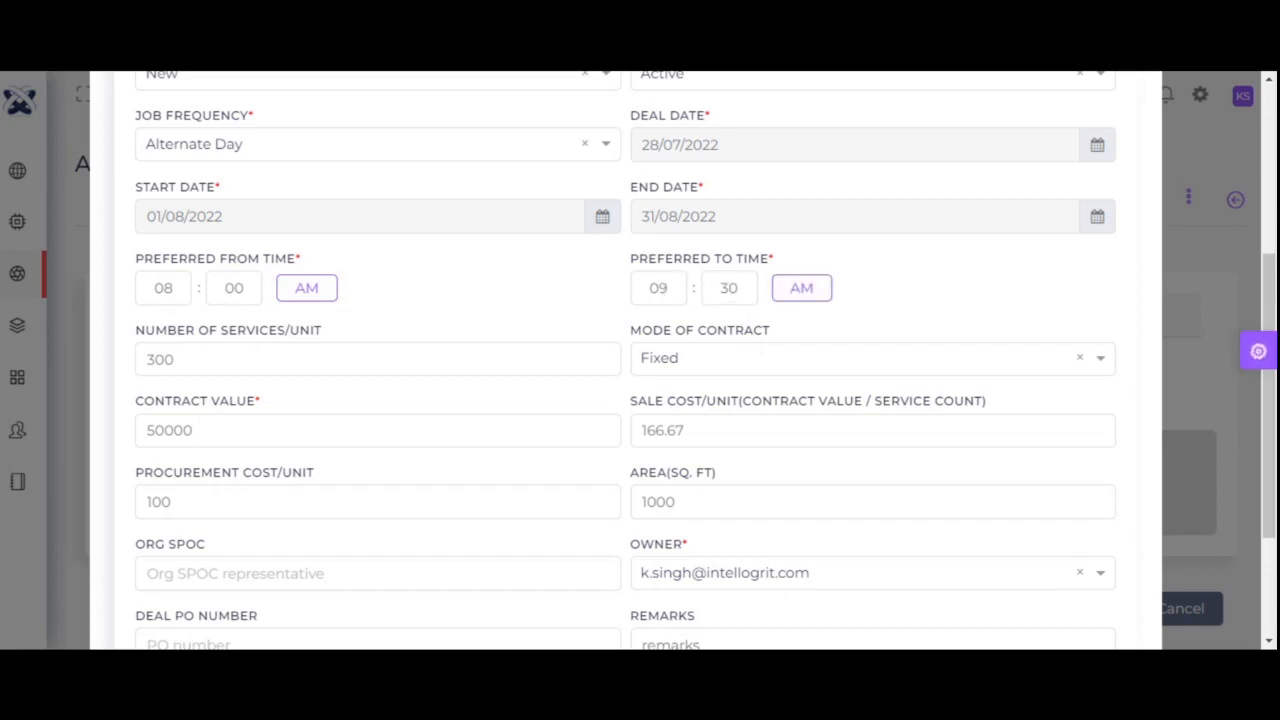
pyautogui.click(215, 356)
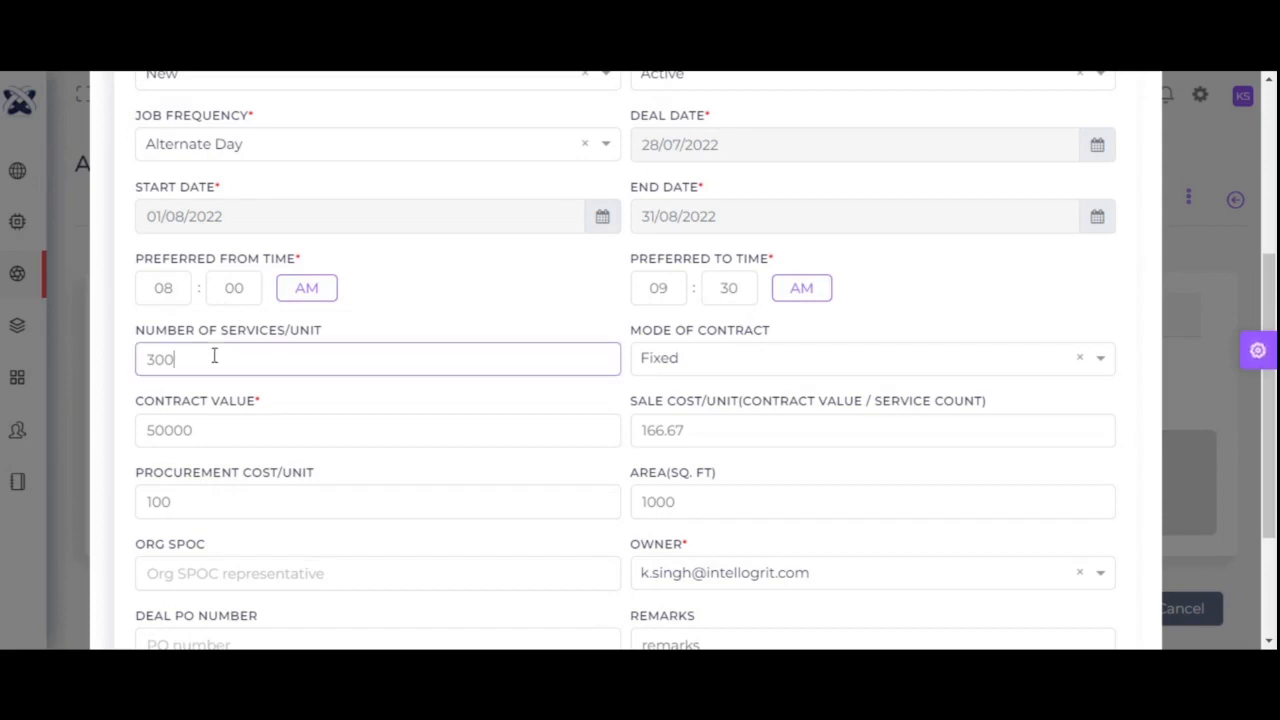
pyautogui.click(706, 364)
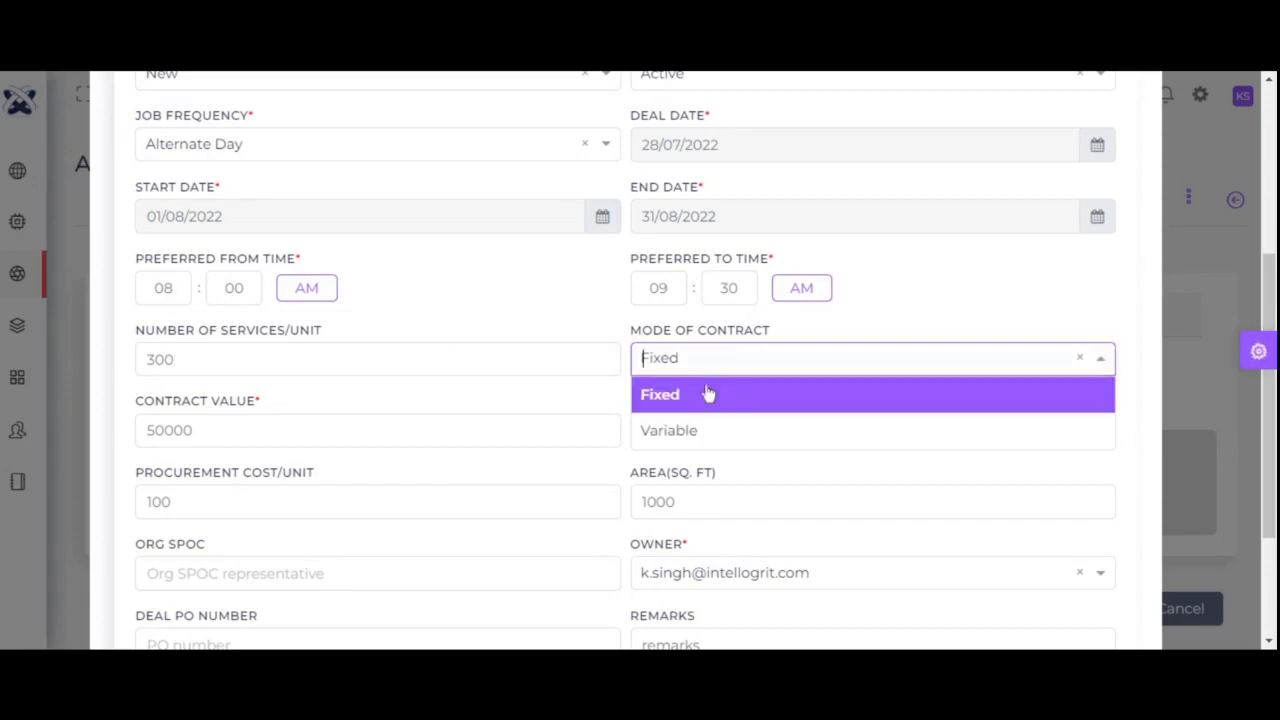
pyautogui.click(709, 394)
pyautogui.moveTo(1261, 325); pyautogui.dragTo(1261, 379)
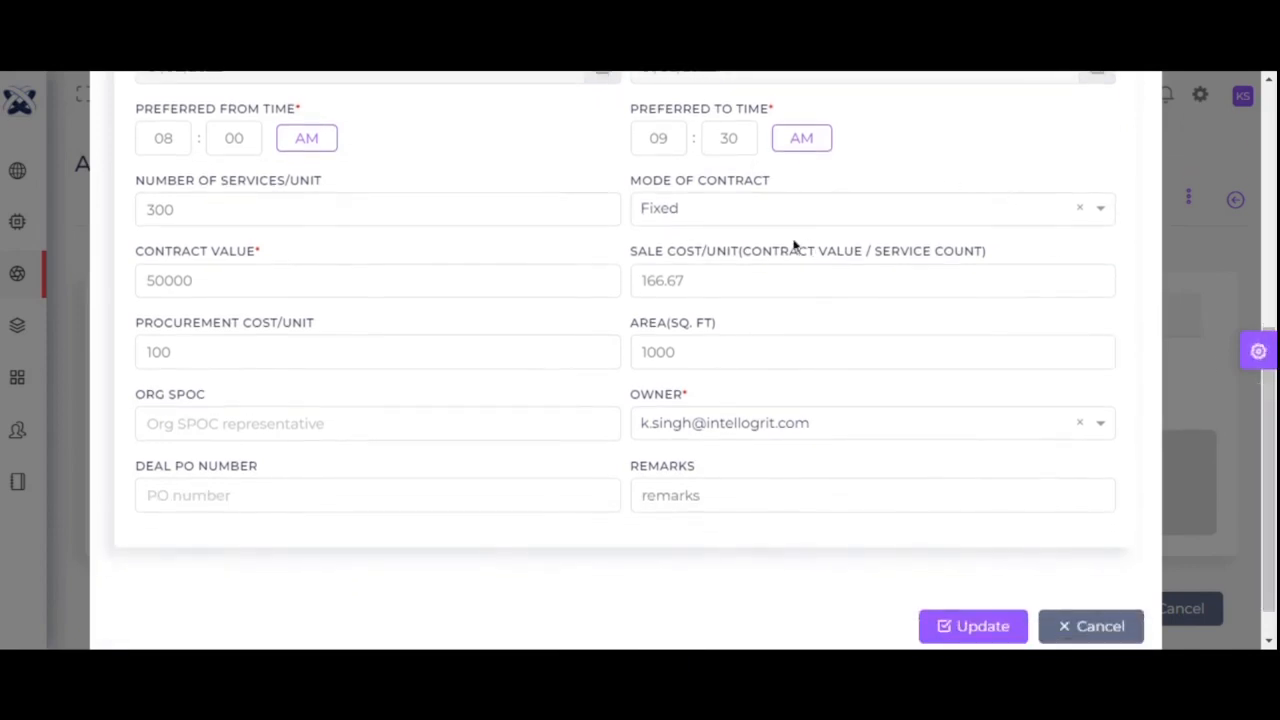
pyautogui.click(786, 221)
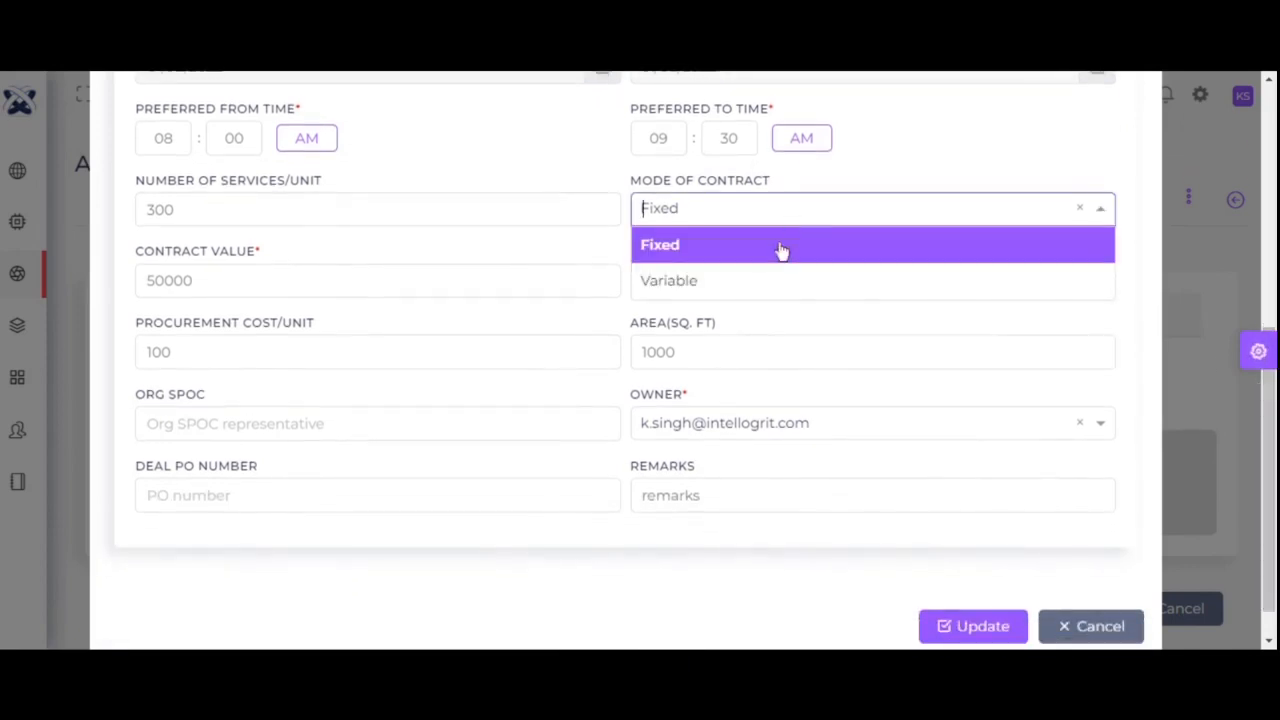
pyautogui.click(782, 247)
pyautogui.click(296, 279)
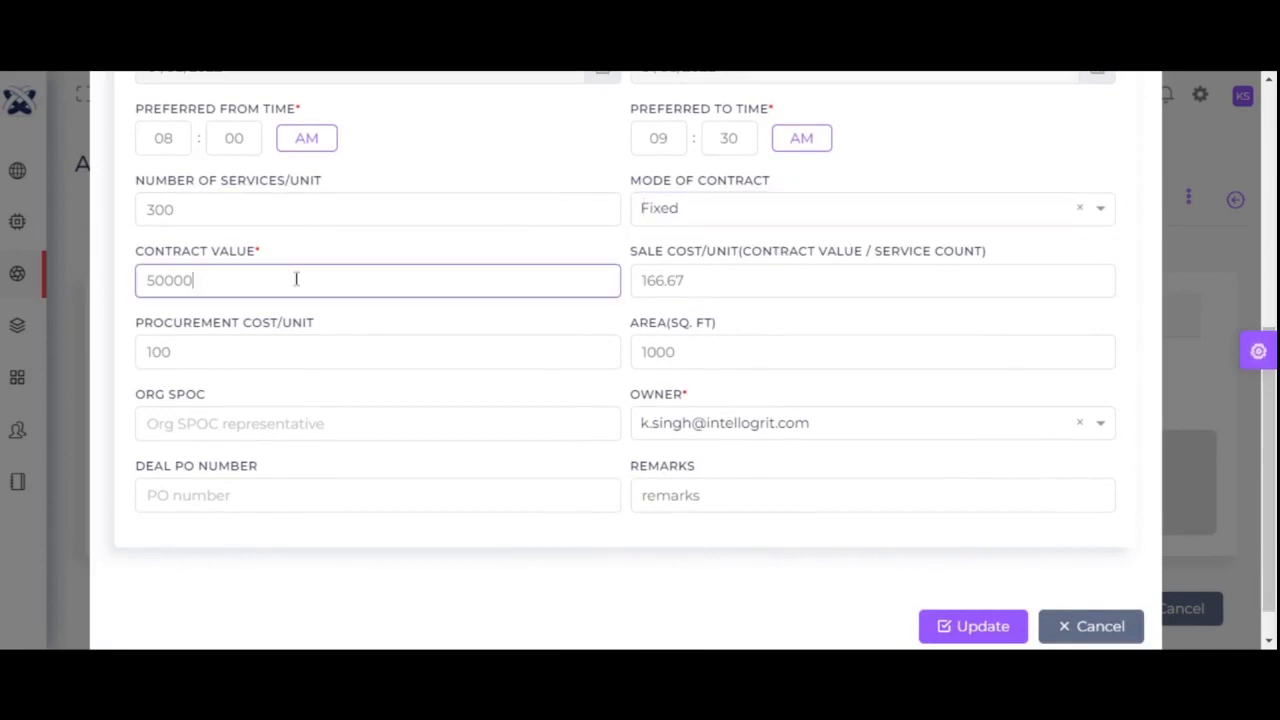
pyautogui.click(714, 287)
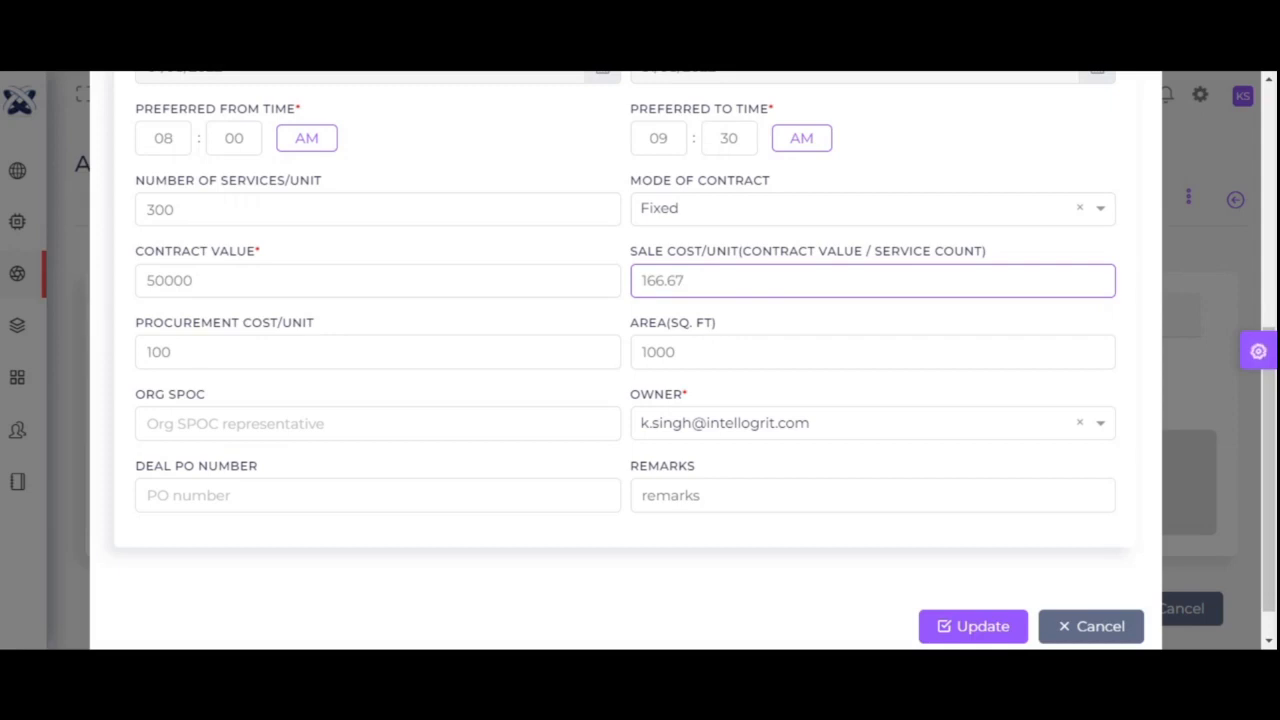
pyautogui.click(200, 345)
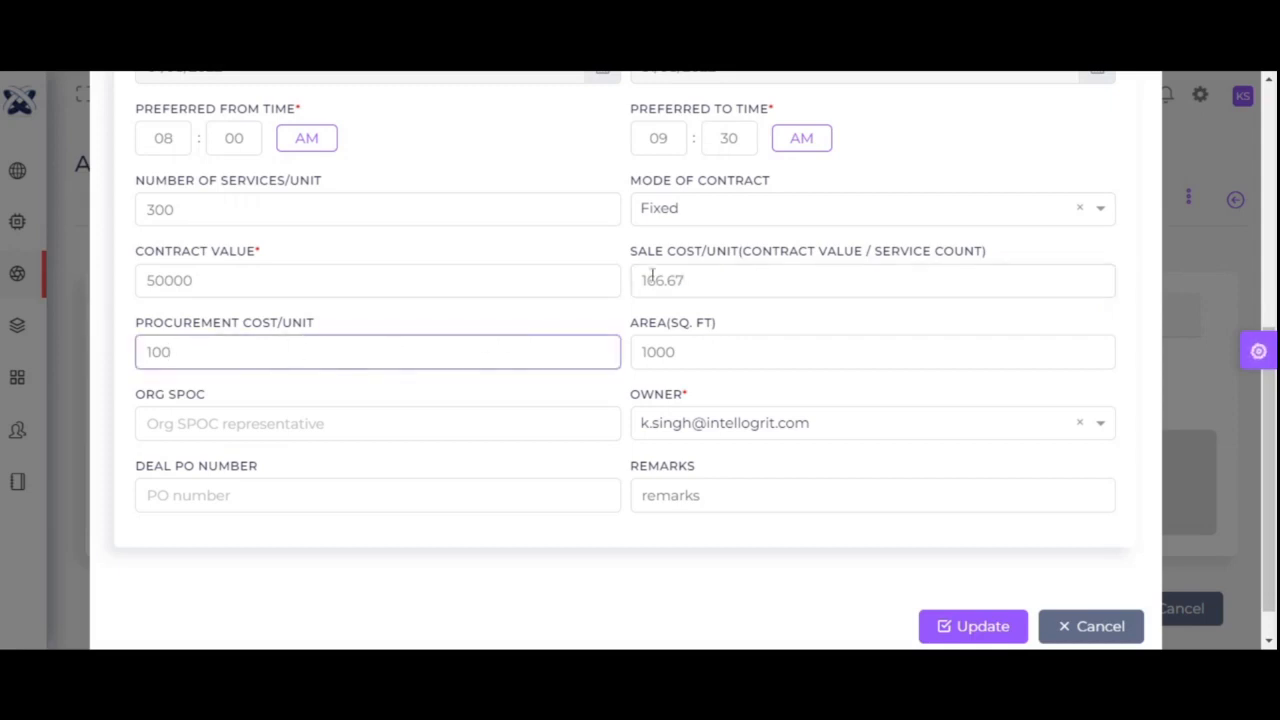
pyautogui.click(690, 344)
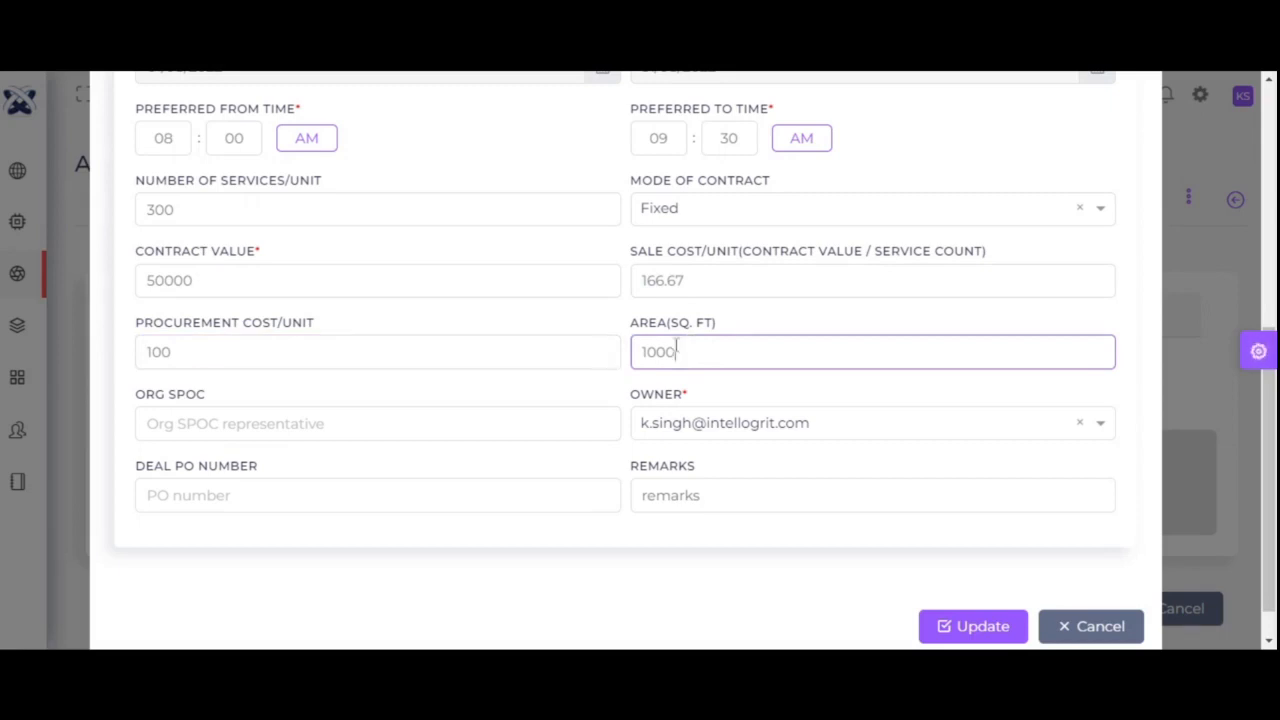
# - Keep the current deal owner, enter 'remarks' in Remarks, and update the deal
pyautogui.click(743, 431)
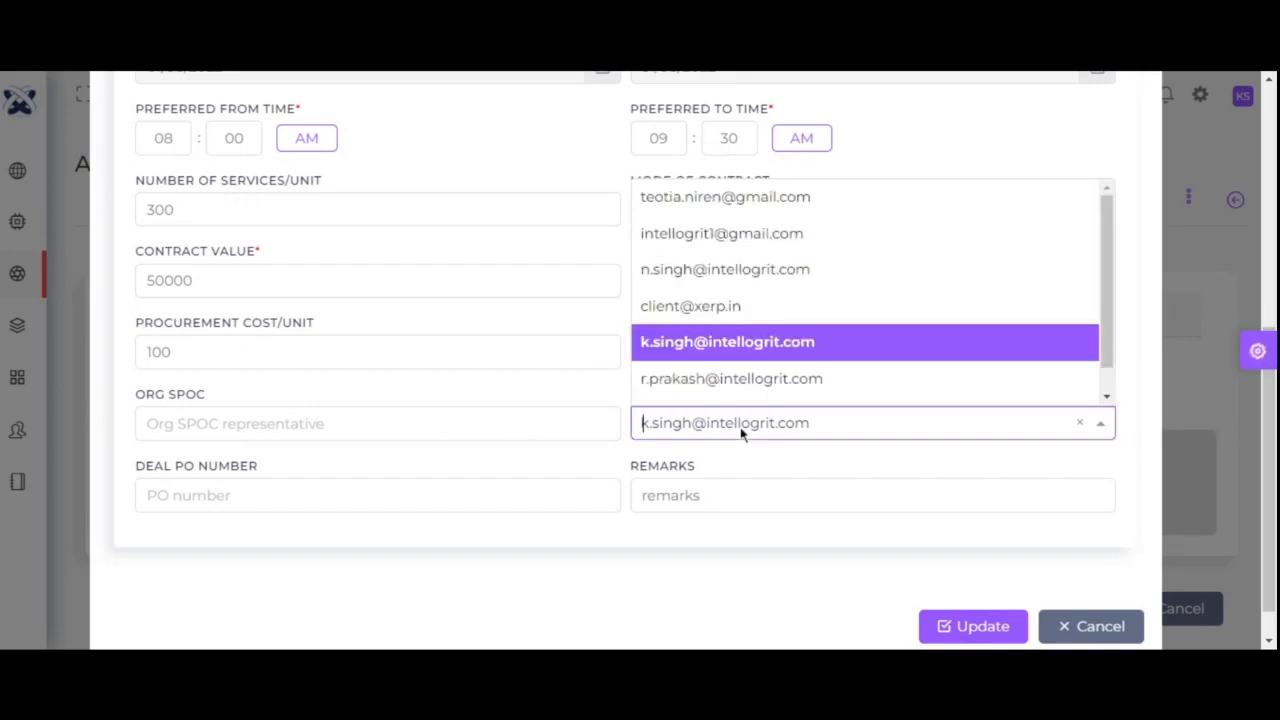
pyautogui.click(724, 341)
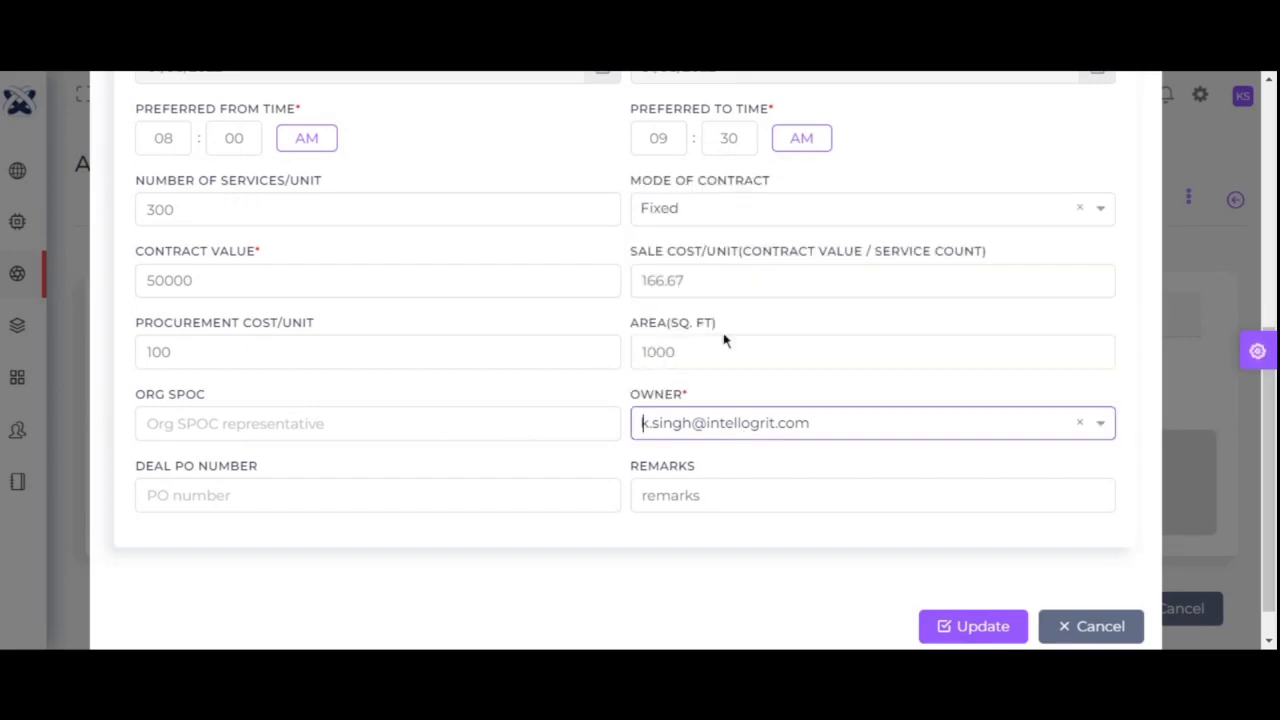
pyautogui.click(728, 426)
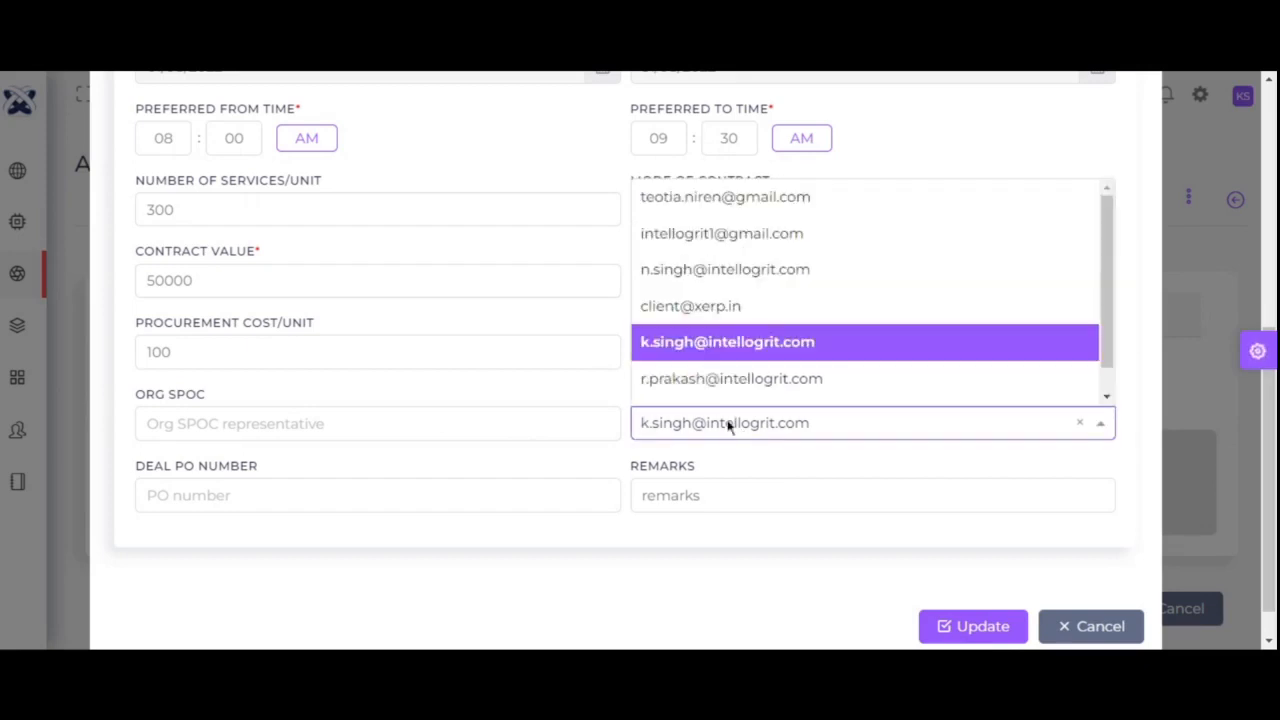
pyautogui.click(737, 345)
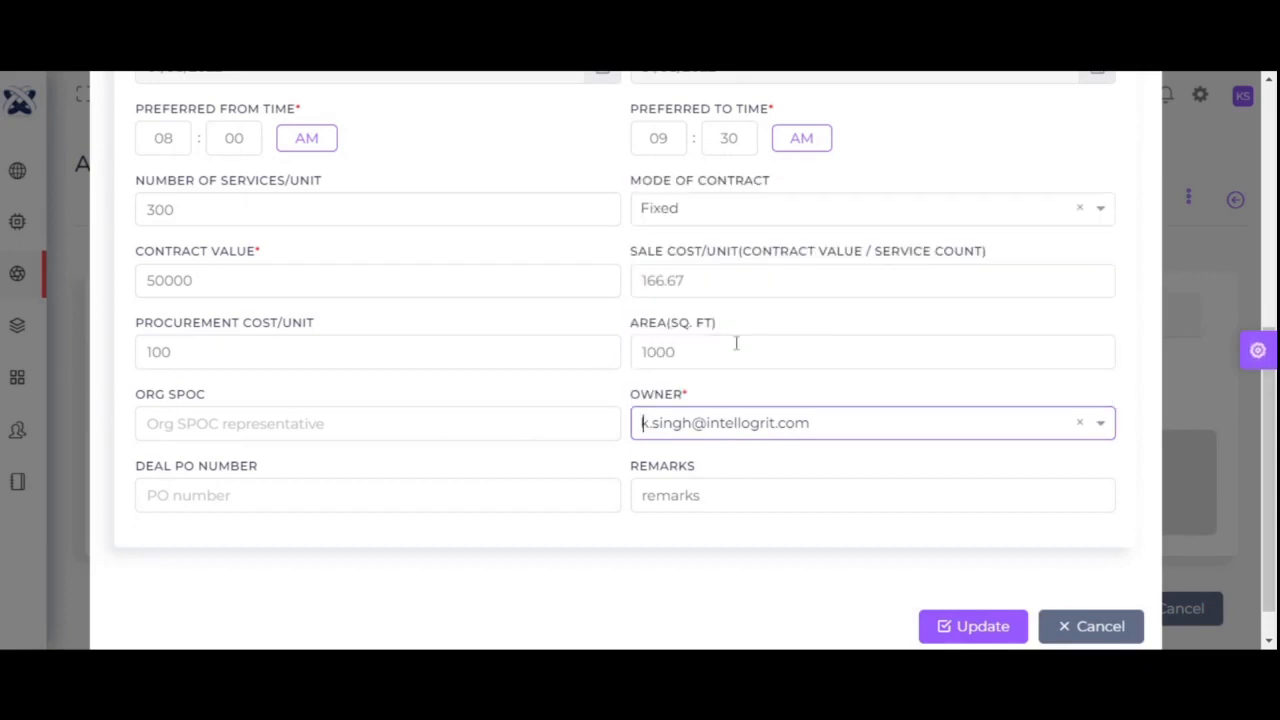
pyautogui.click(683, 494)
pyautogui.write('remark')
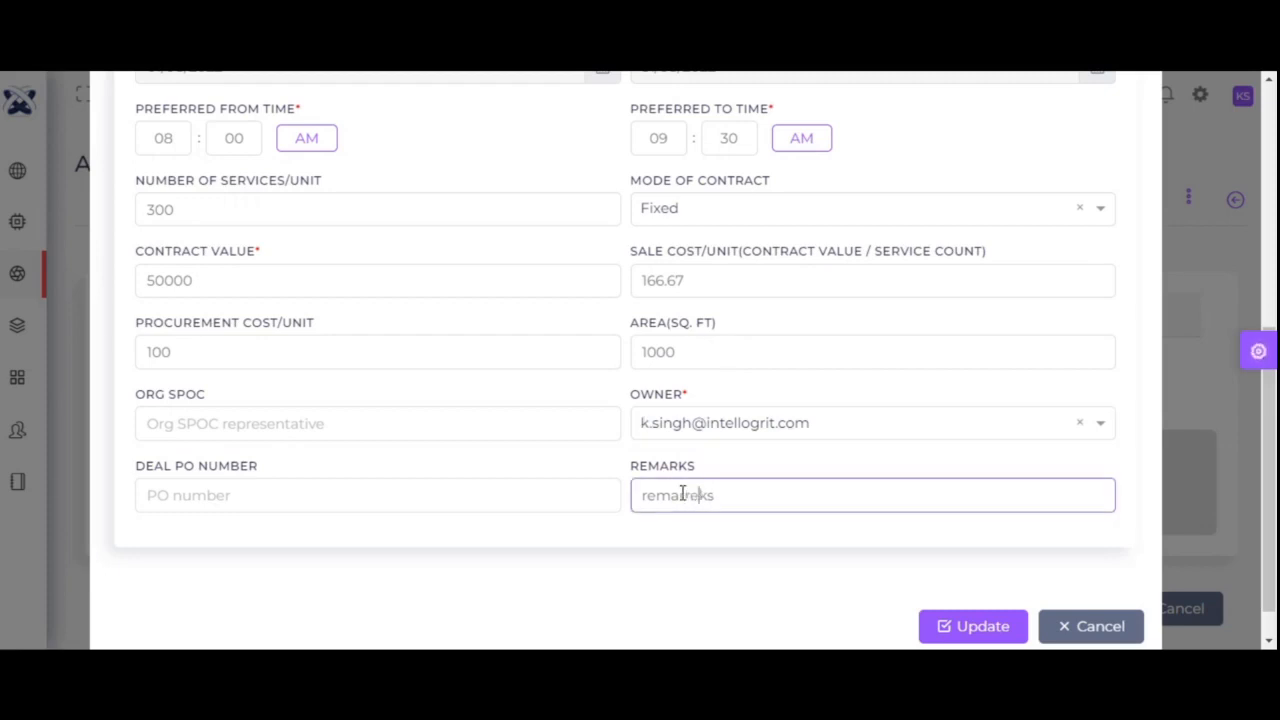
pyautogui.write('s')
pyautogui.press('BackSpace')
pyautogui.press('BackSpace')
pyautogui.press('BackSpace')
pyautogui.press('BackSpace')
pyautogui.press('BackSpace')
pyautogui.press('BackSpace')
pyautogui.press('BackSpace')
pyautogui.click(947, 628)
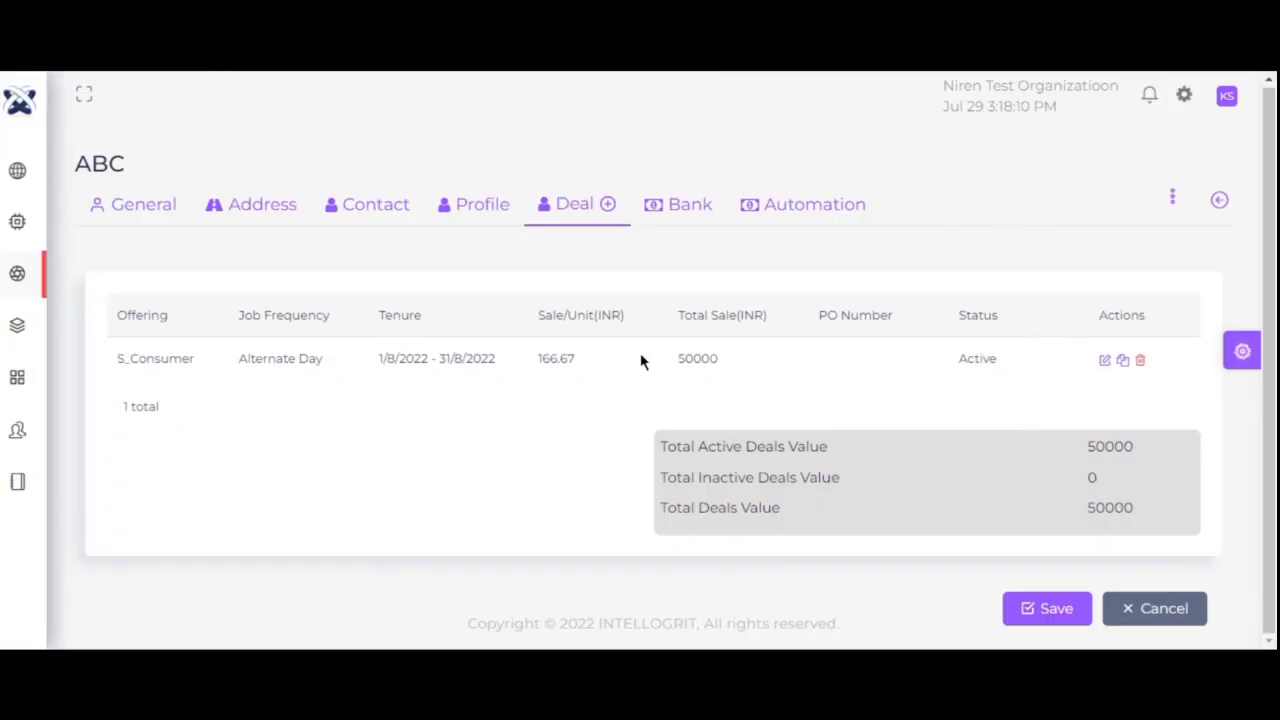
# - Show ABC's Bank tab and keep Bank Transfer as the payment channel
pyautogui.click(655, 214)
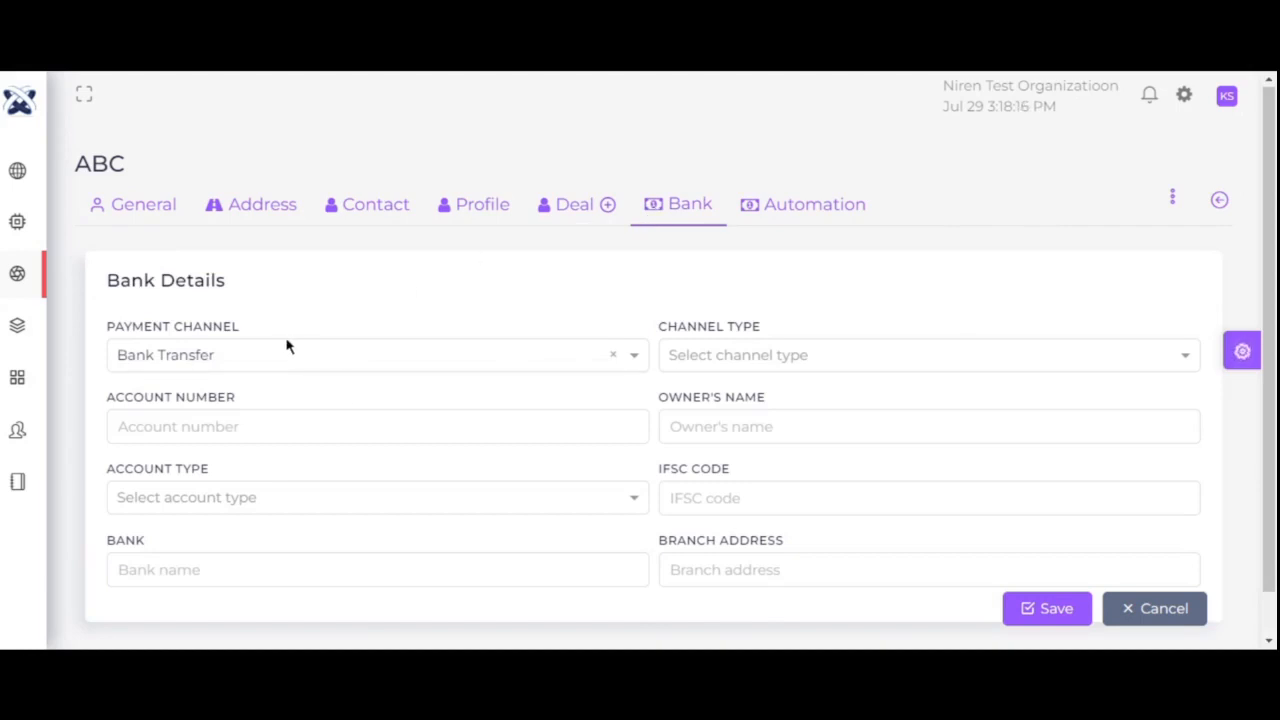
pyautogui.click(255, 367)
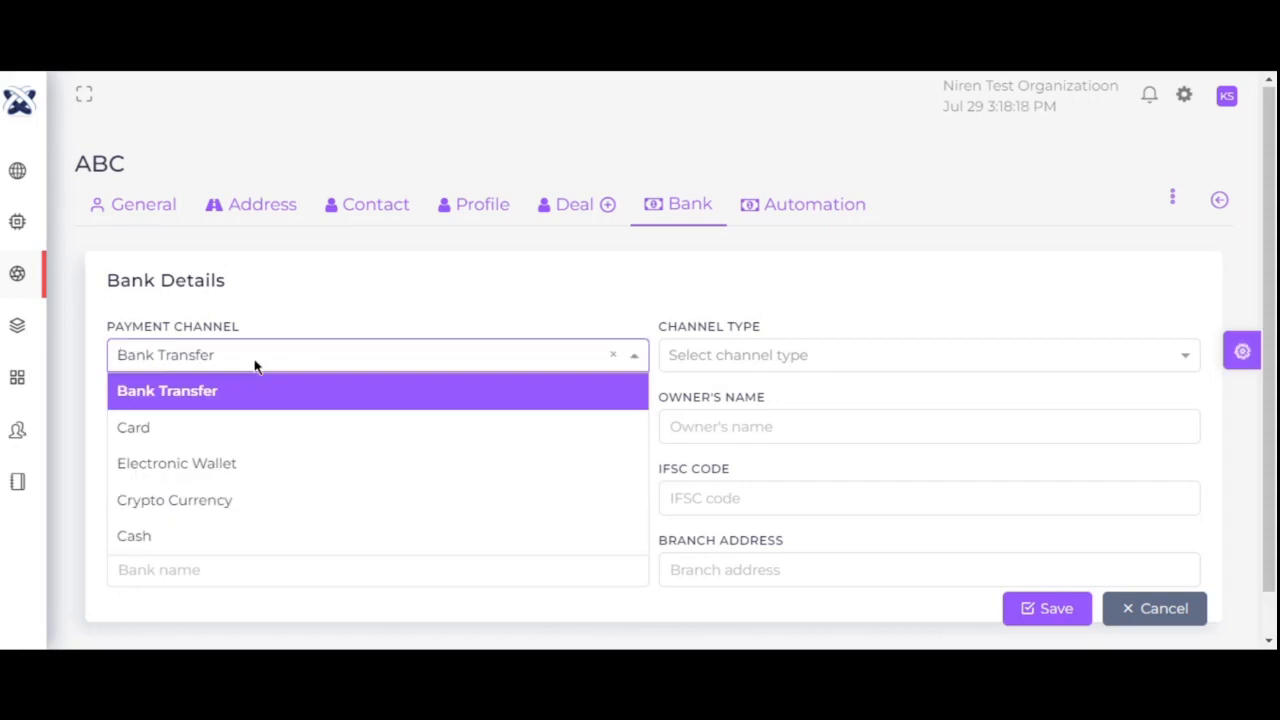
pyautogui.click(253, 399)
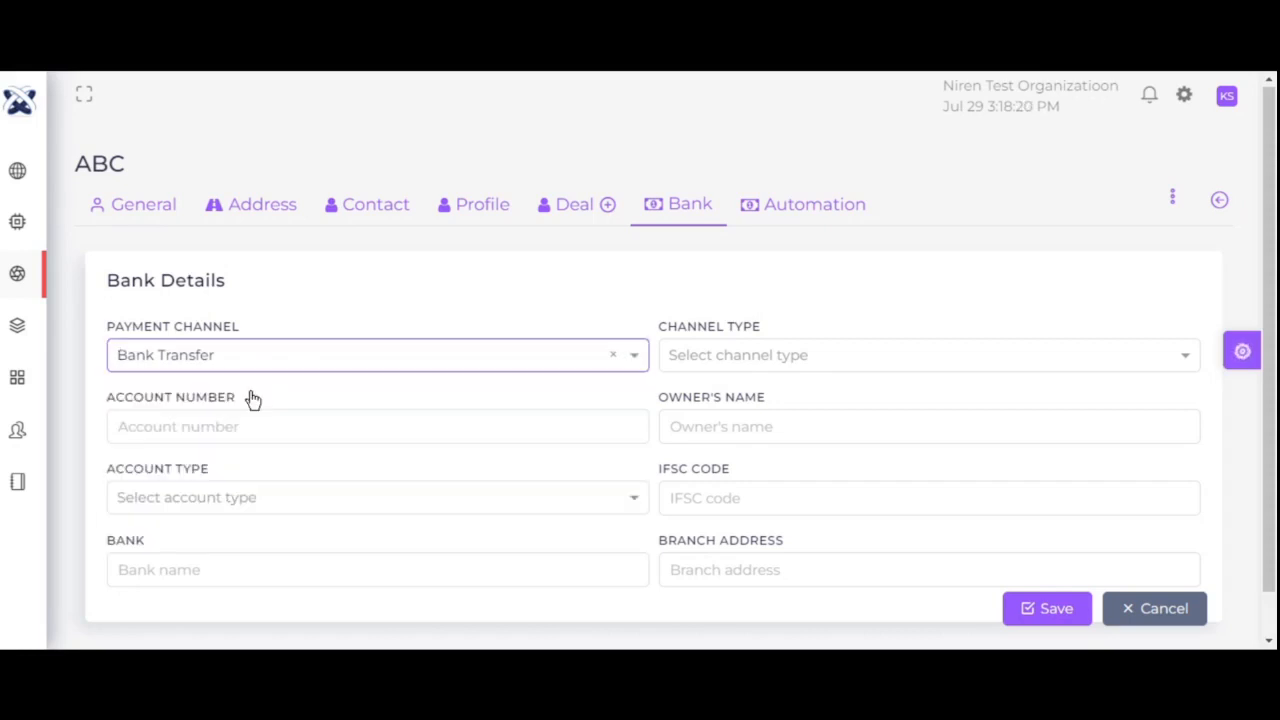
pyautogui.click(296, 354)
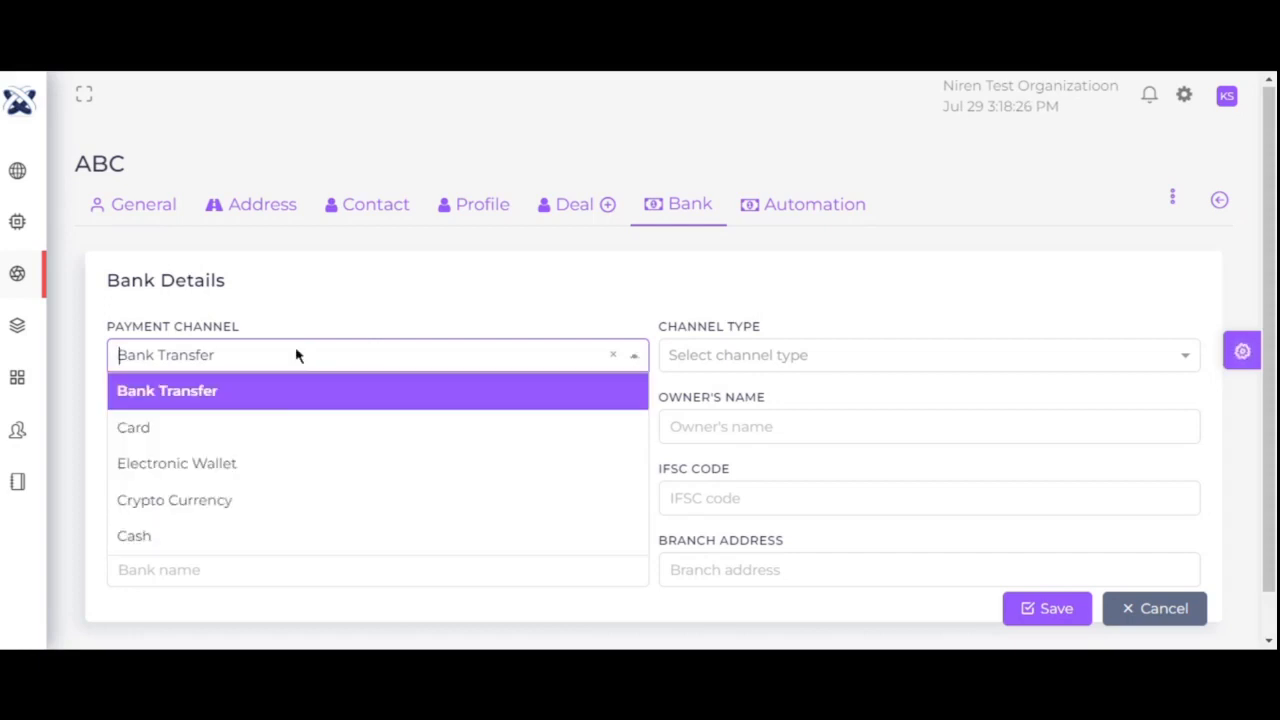
pyautogui.click(286, 389)
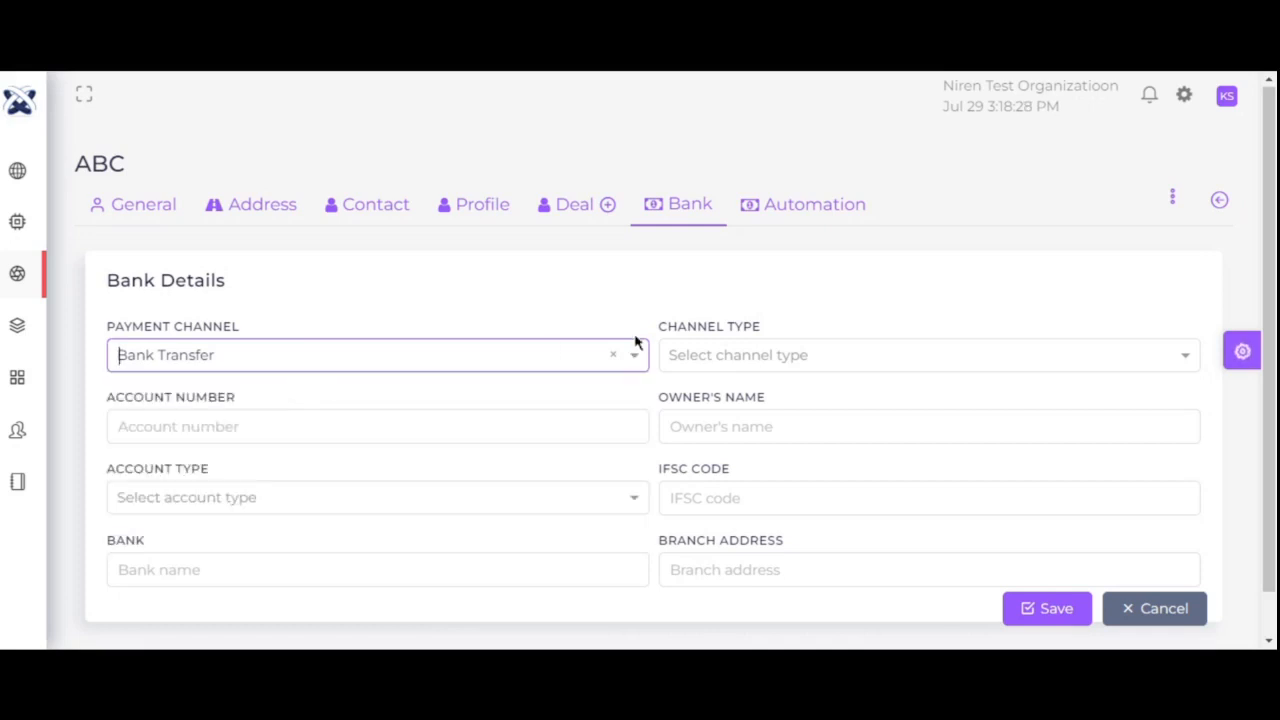
# - Review the channel type and account type choices unchanged and focus the IFSC code field
pyautogui.click(714, 356)
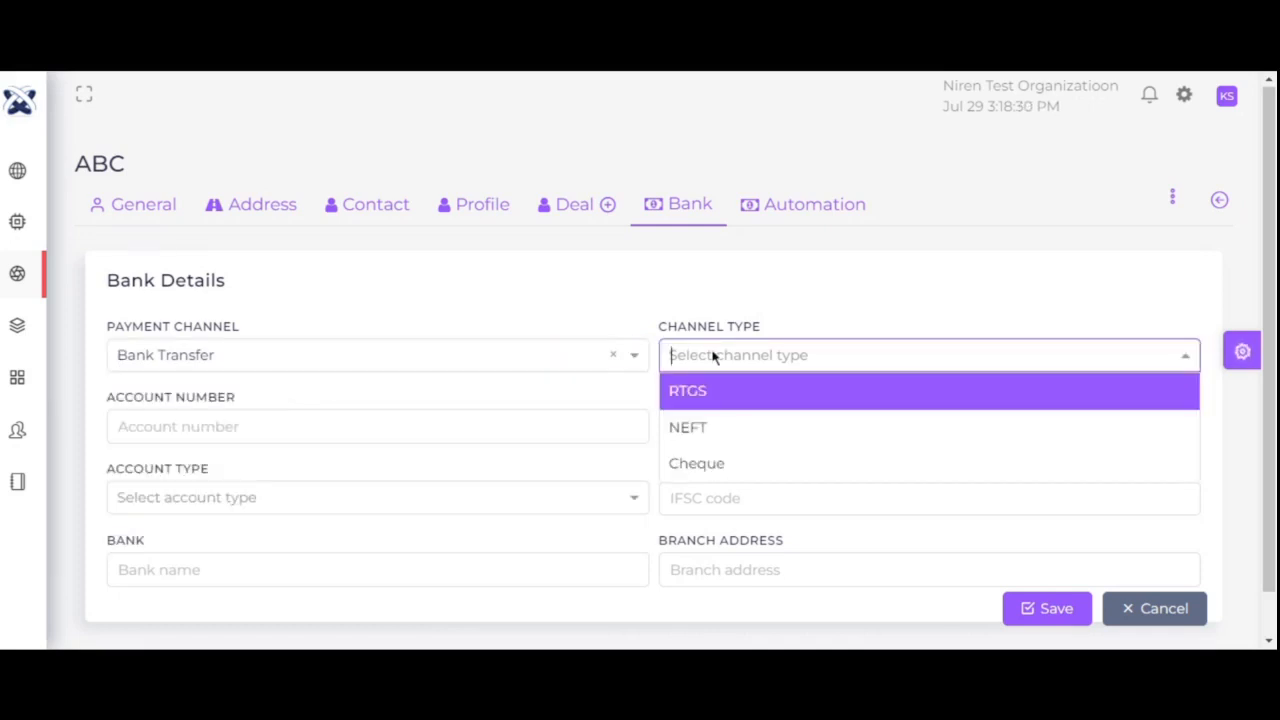
pyautogui.click(594, 551)
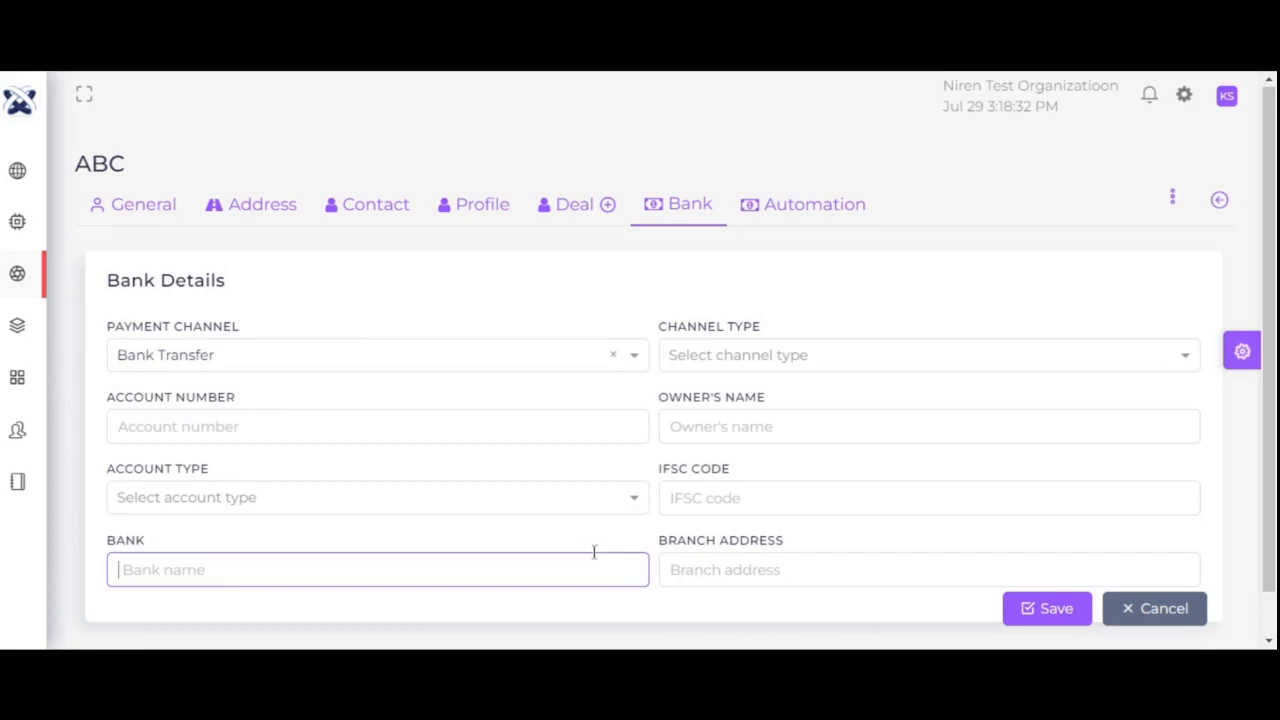
pyautogui.click(764, 355)
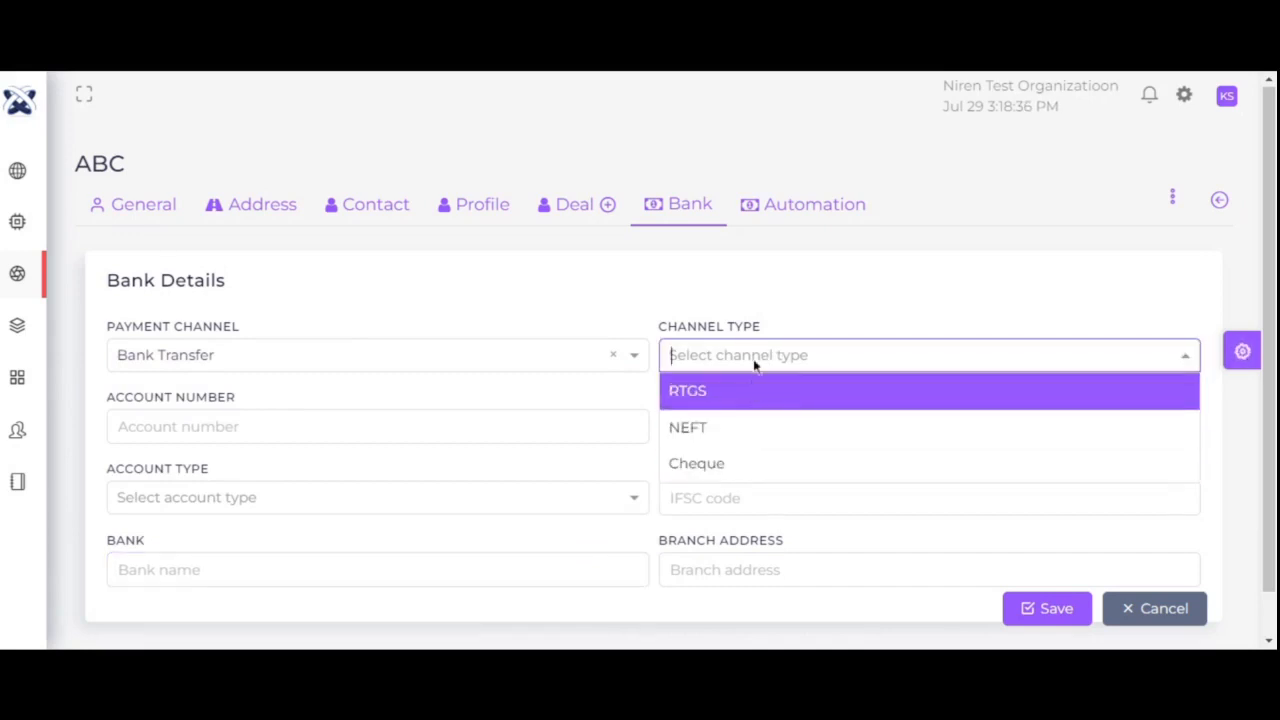
pyautogui.click(755, 302)
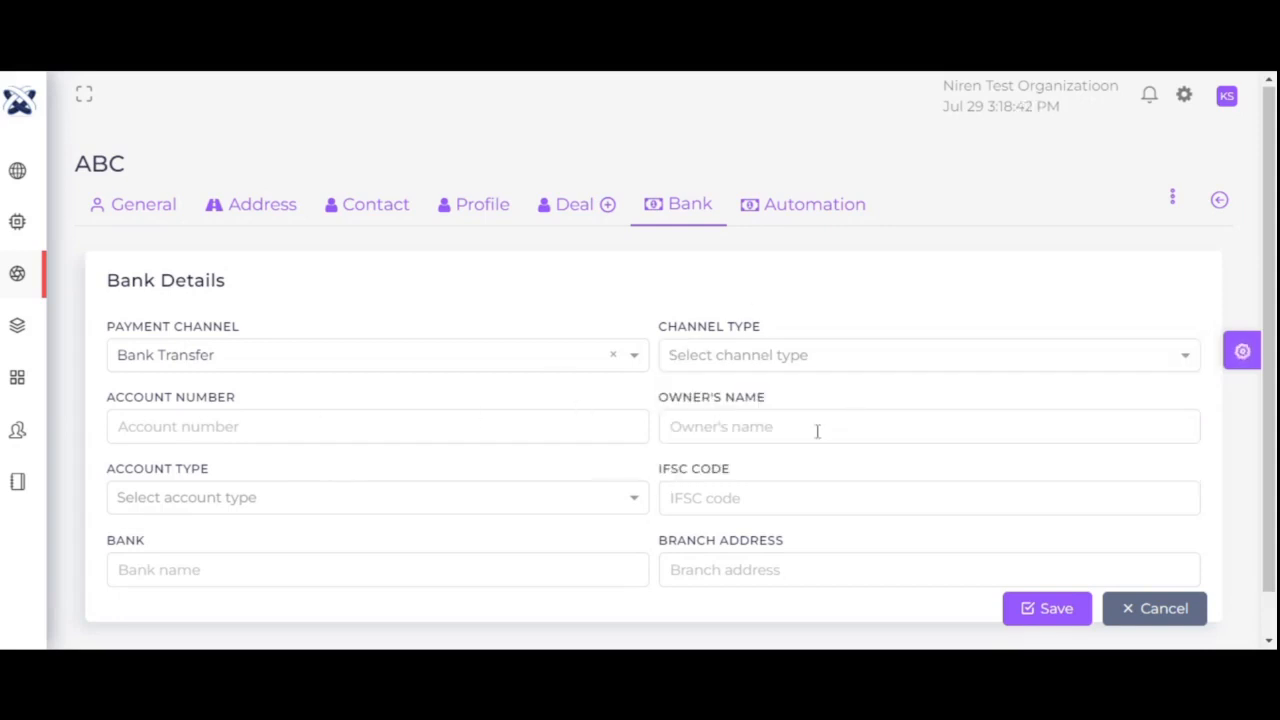
pyautogui.click(322, 493)
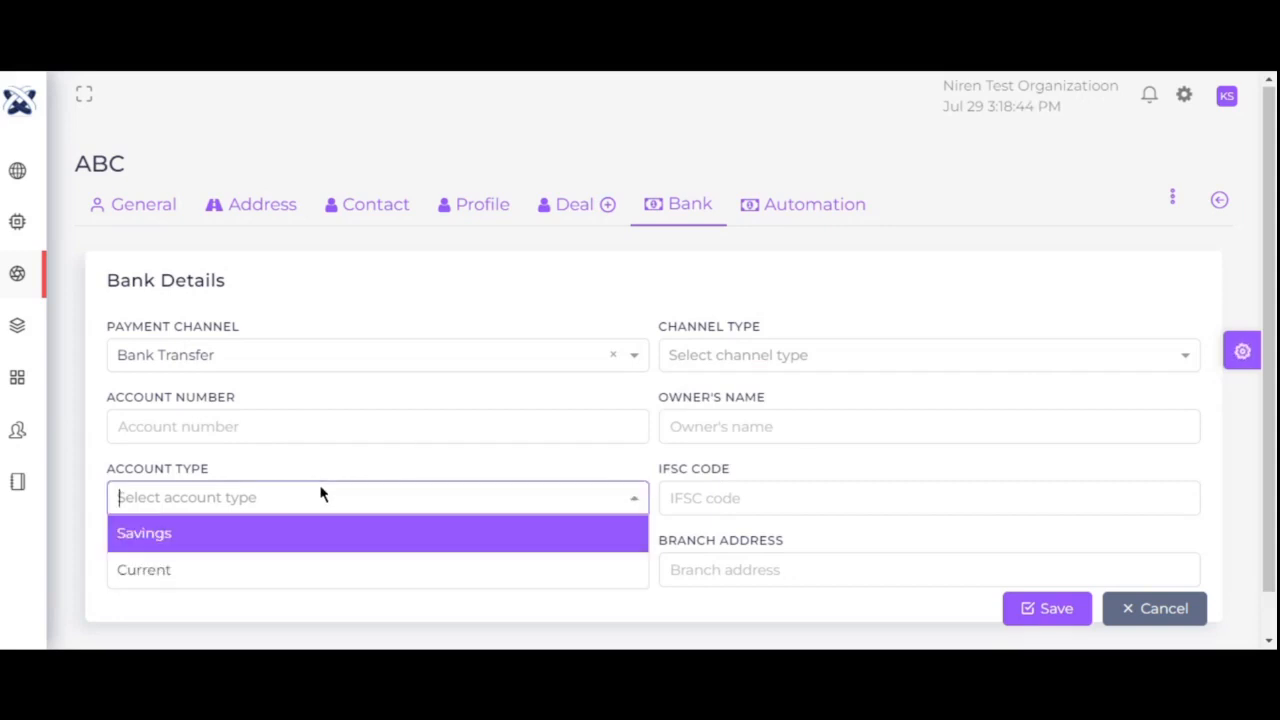
pyautogui.click(324, 461)
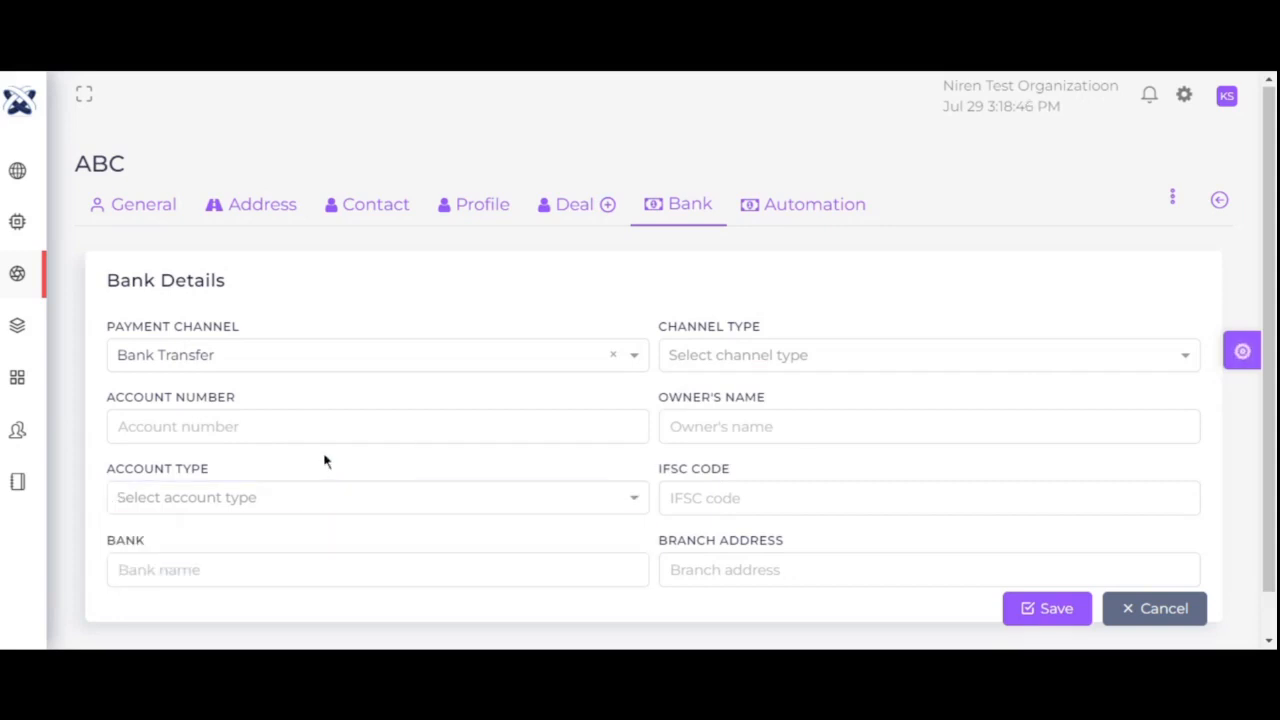
pyautogui.click(719, 498)
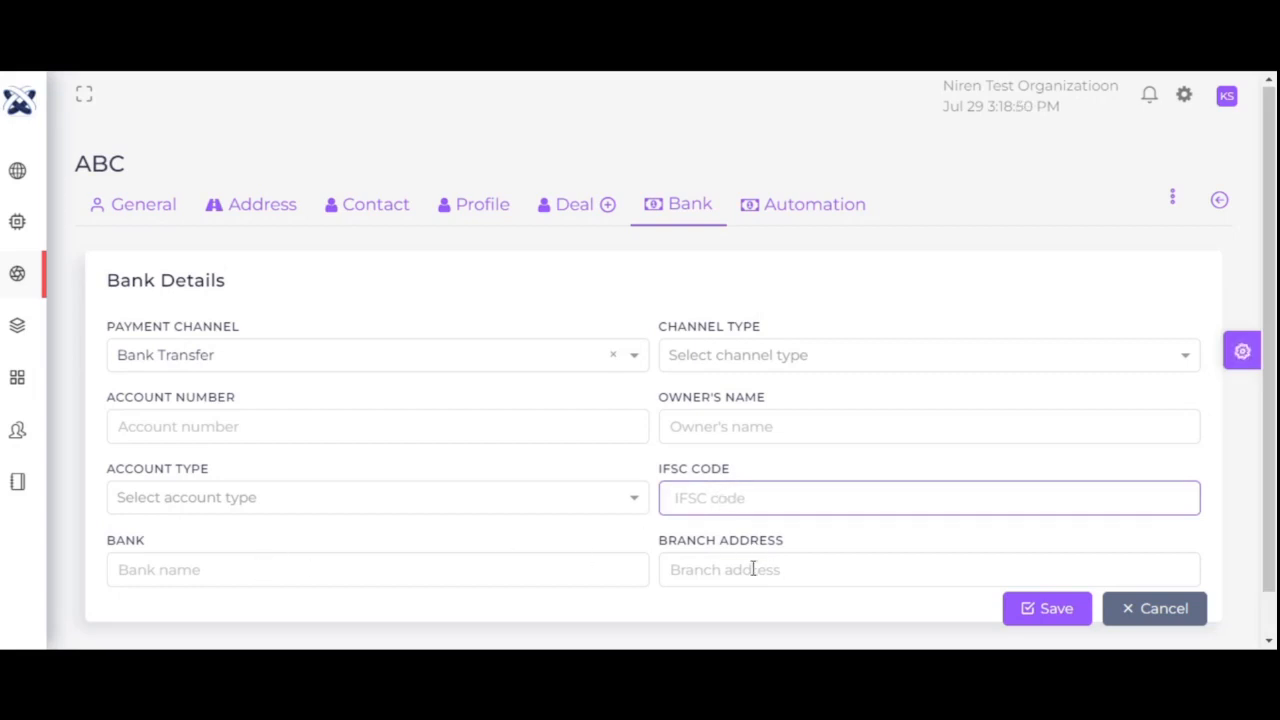
pyautogui.click(790, 210)
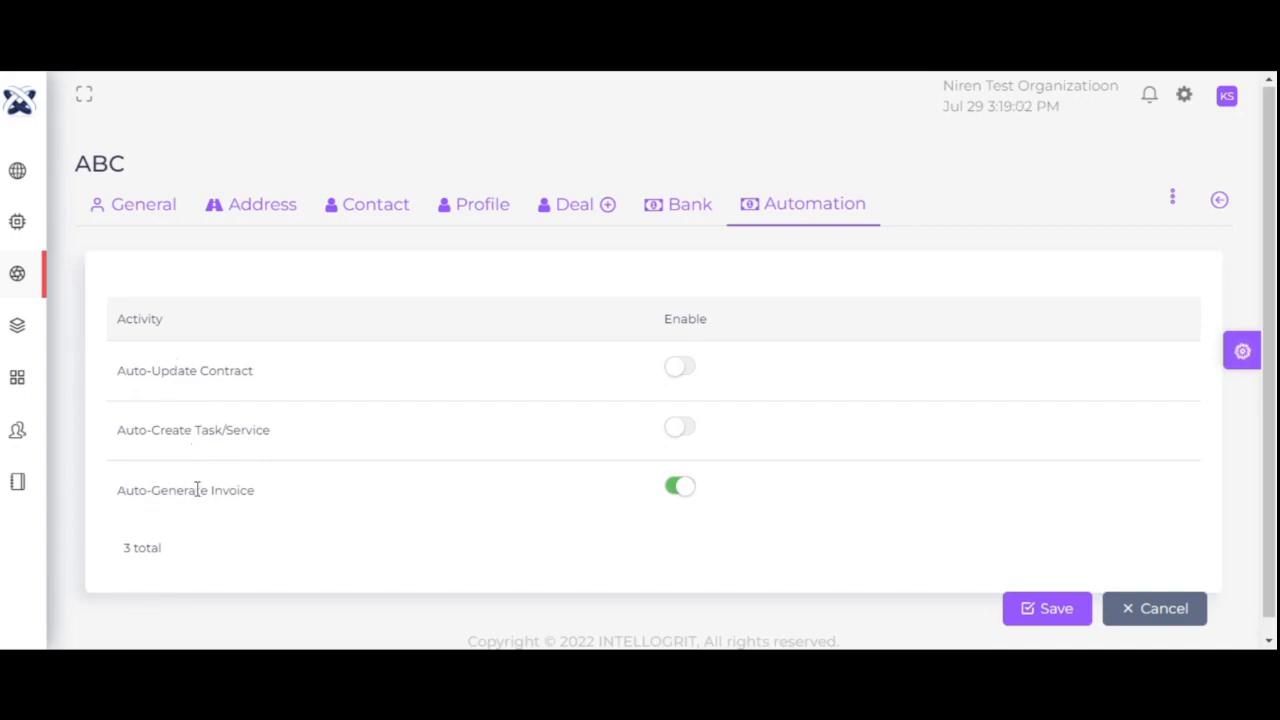
# - Leave Auto-Generate Invoice enabled, save ABC's record, confirm, and return to the Account Dashboard
pyautogui.click(673, 488)
pyautogui.click(673, 488)
pyautogui.click(1066, 614)
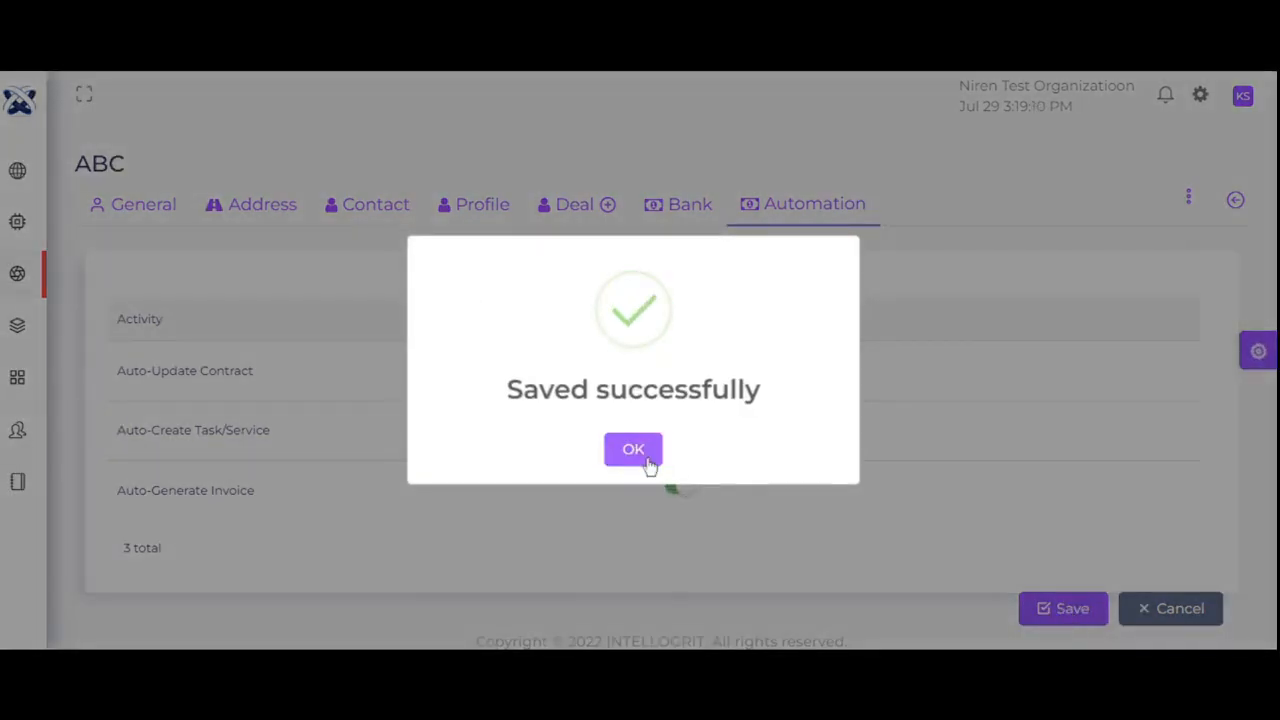
pyautogui.click(647, 457)
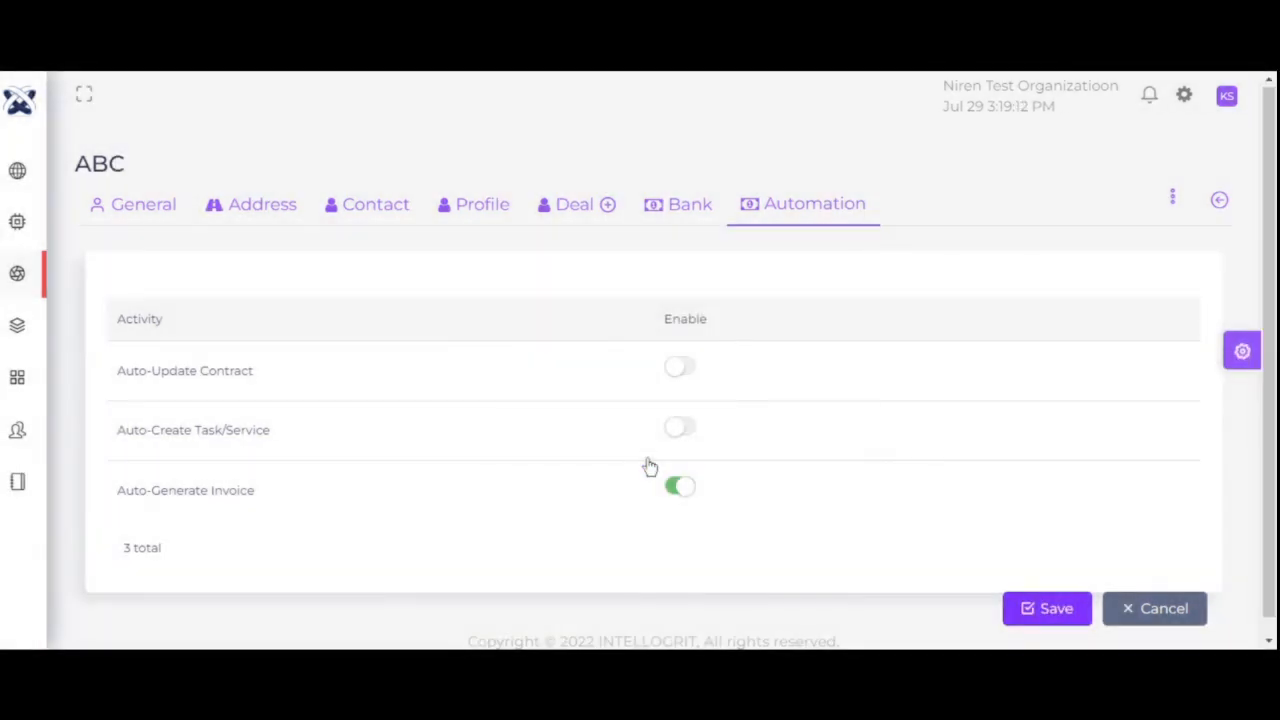
pyautogui.click(1220, 202)
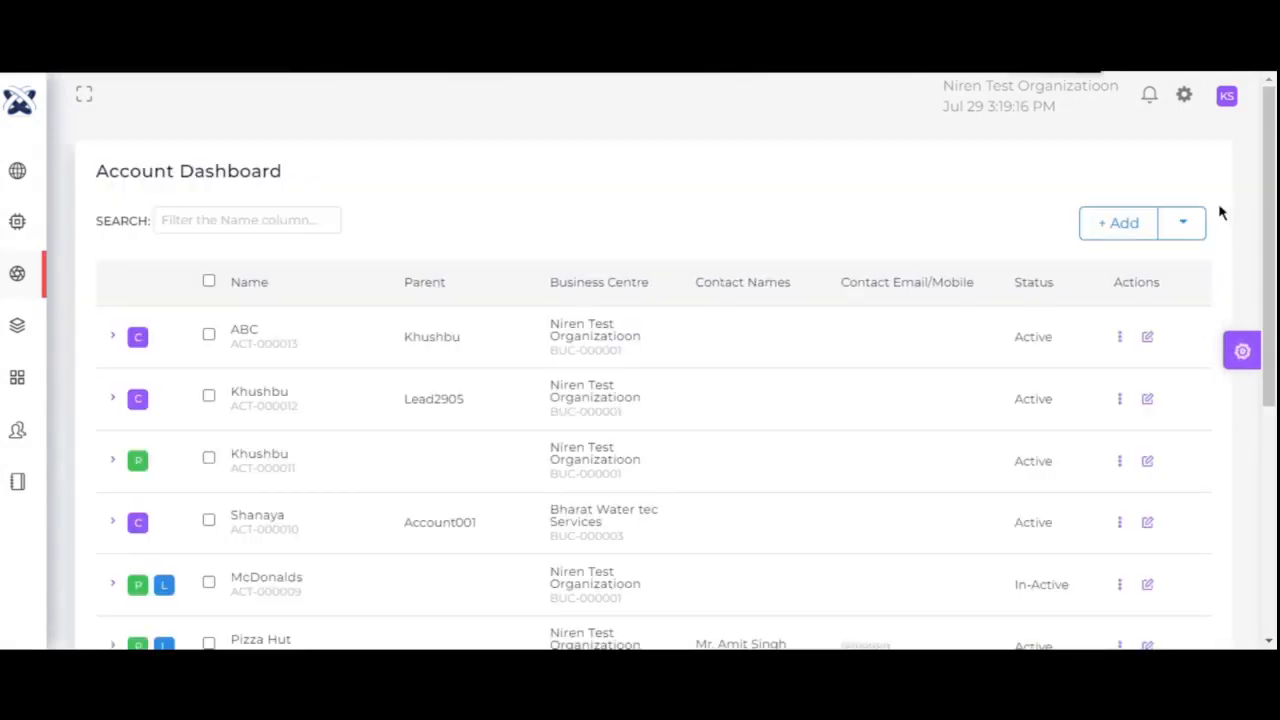